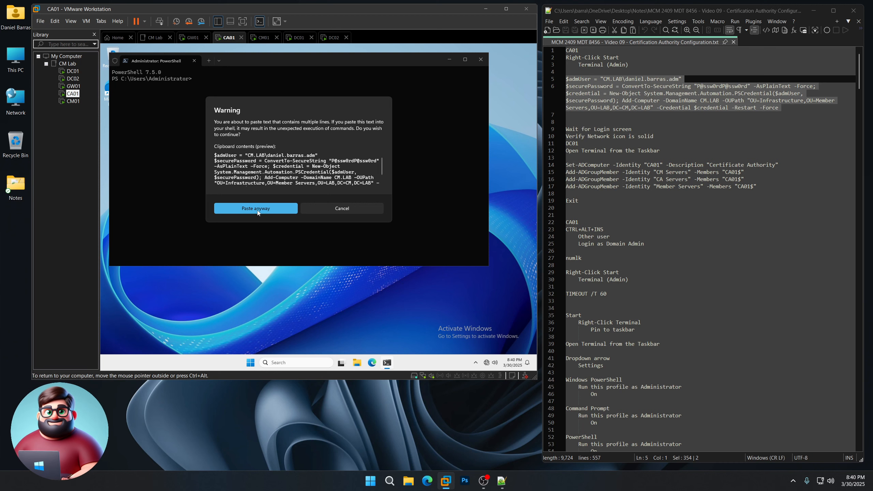
- Allow the multi-line Add-Computer paste so CA01 joins CM.LAB and restarts to its lock screen
click(256, 209)
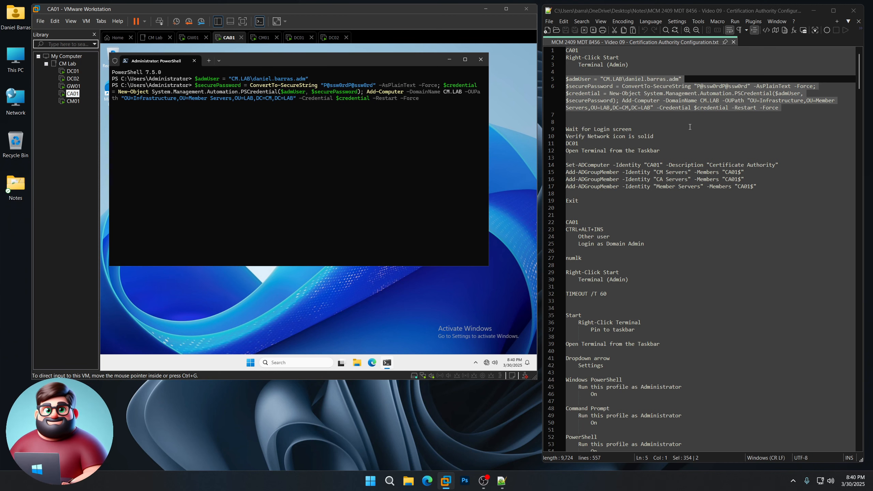
click(635, 129)
key(shift+Home)
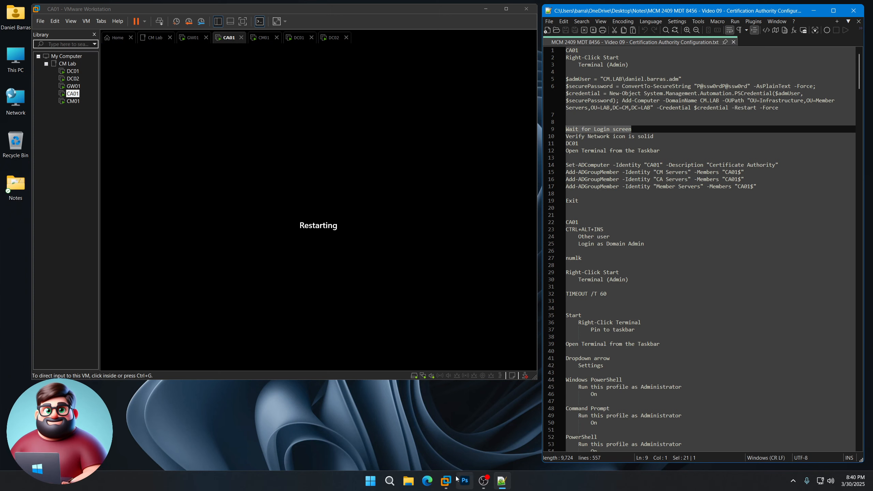
click(437, 463)
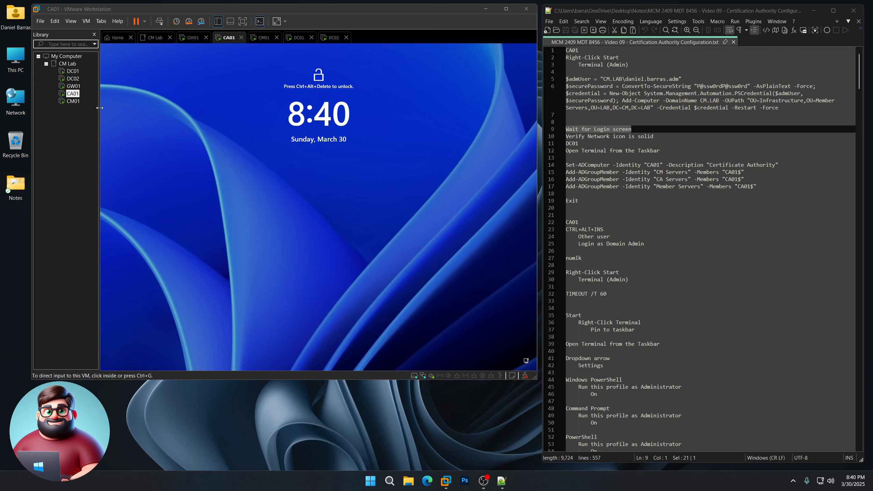
click(73, 71)
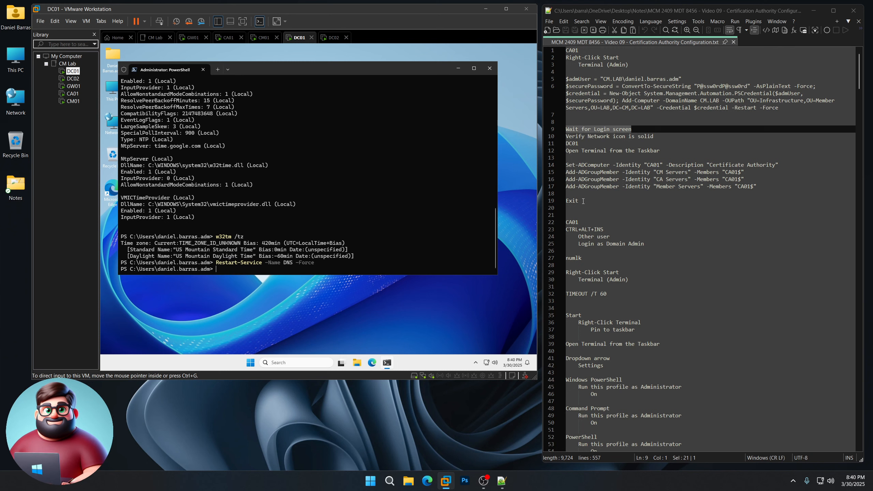
- Exit the old PowerShell session on DC01 and start a fresh terminal
text(exit)
key(Return)
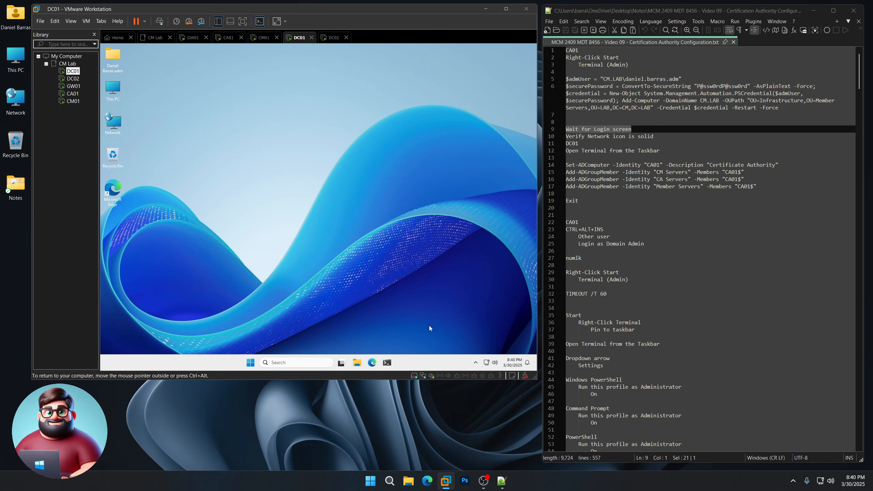
click(390, 364)
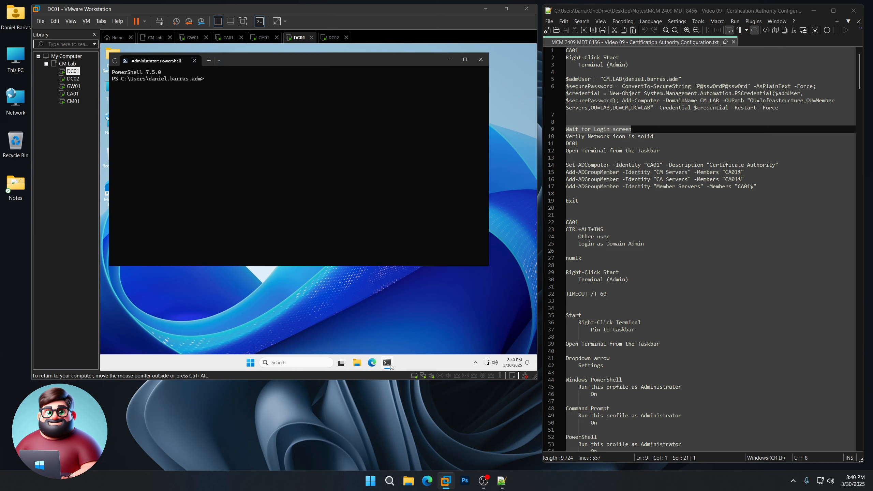
- Run lines 14–19 to describe CA01 as 'Certificate Authority' and add it to the CM, CA and Member Servers groups
click(580, 201)
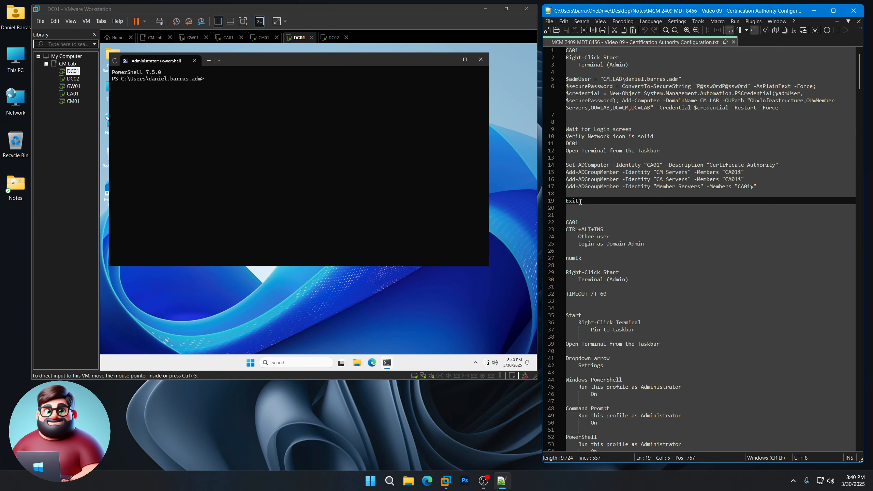
drag(581, 202, 560, 166)
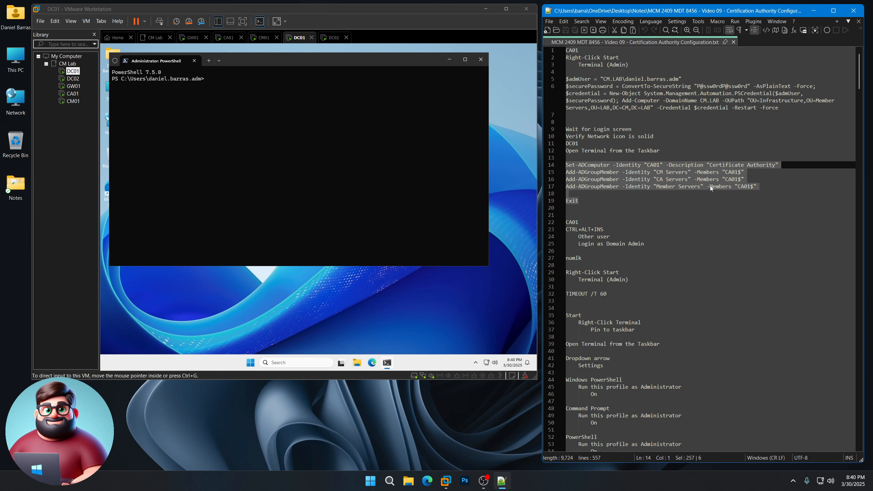
right_click(596, 176)
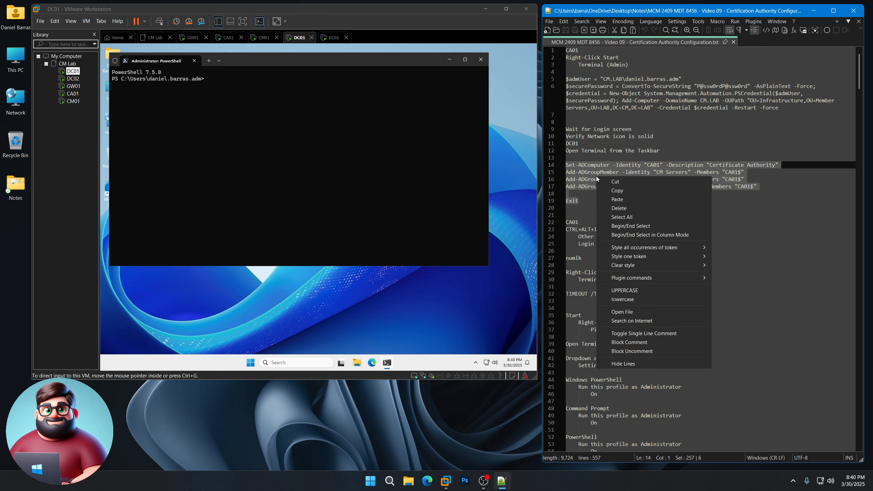
click(621, 192)
click(247, 127)
right_click(247, 127)
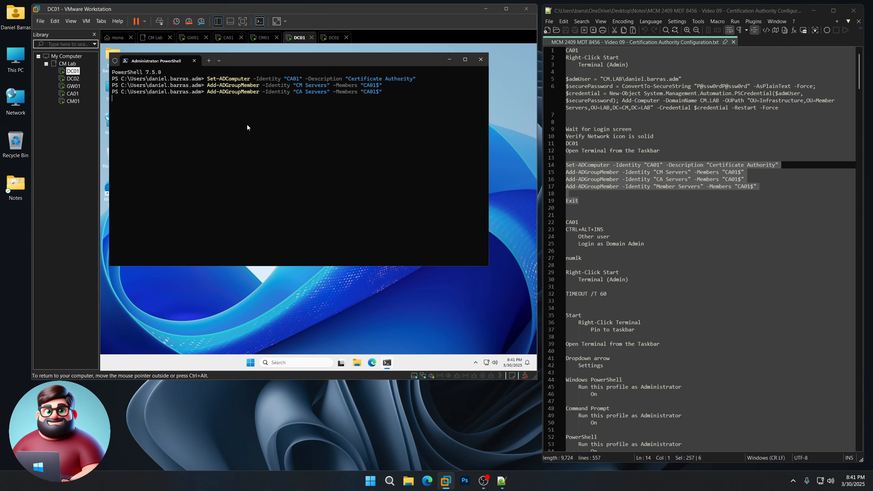
key(Return)
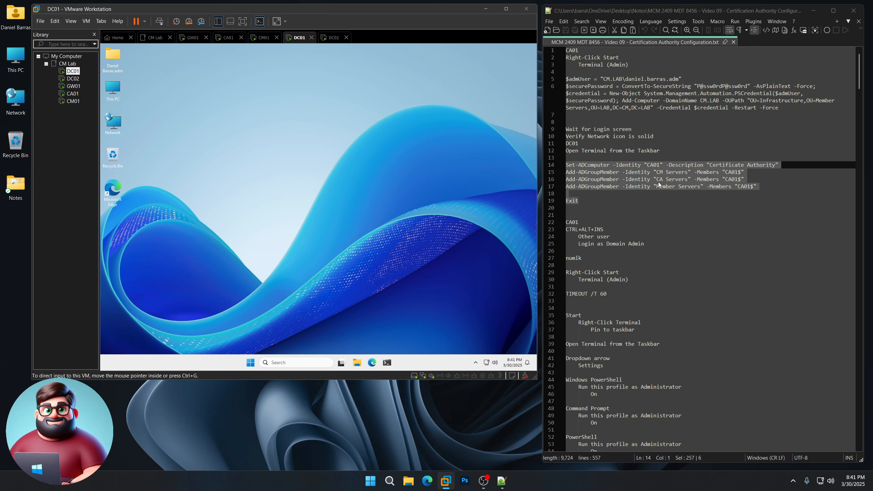
- Sign in to CA01 as Other user with the domain admin username and password
scroll(653, 193, down, 2)
scroll(660, 201, down, 3)
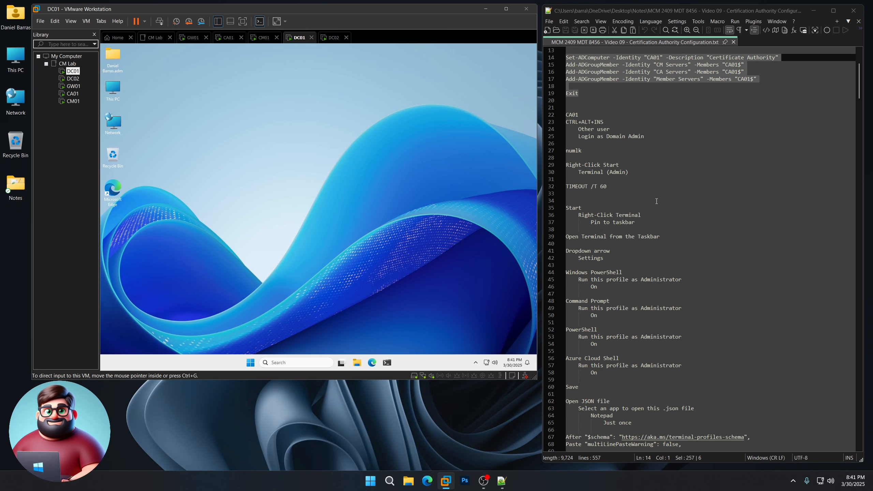
click(72, 94)
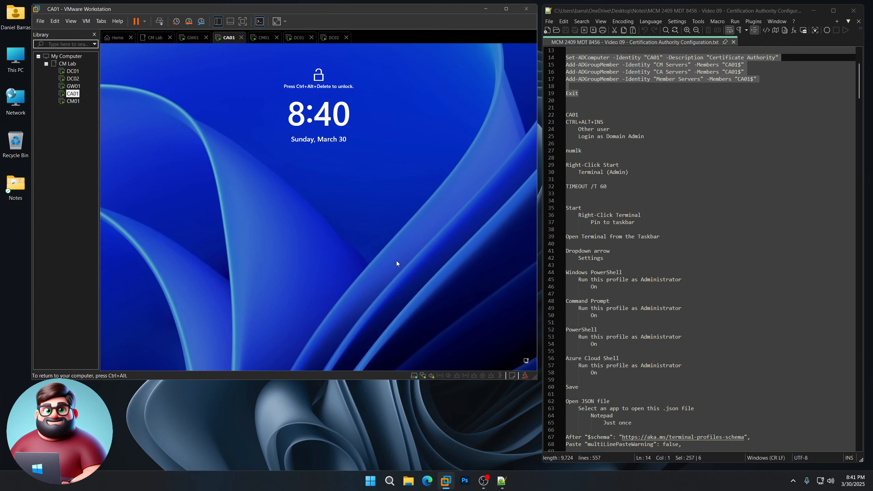
key(ctrl+alt+Insert)
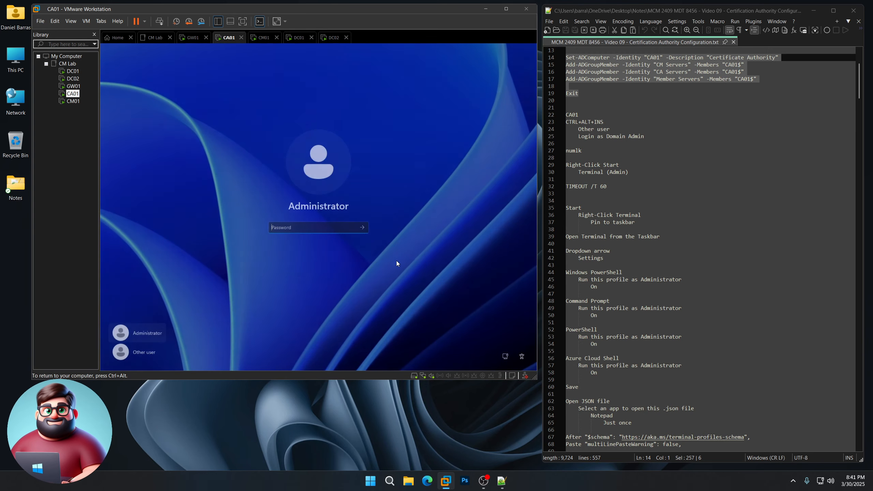
click(150, 353)
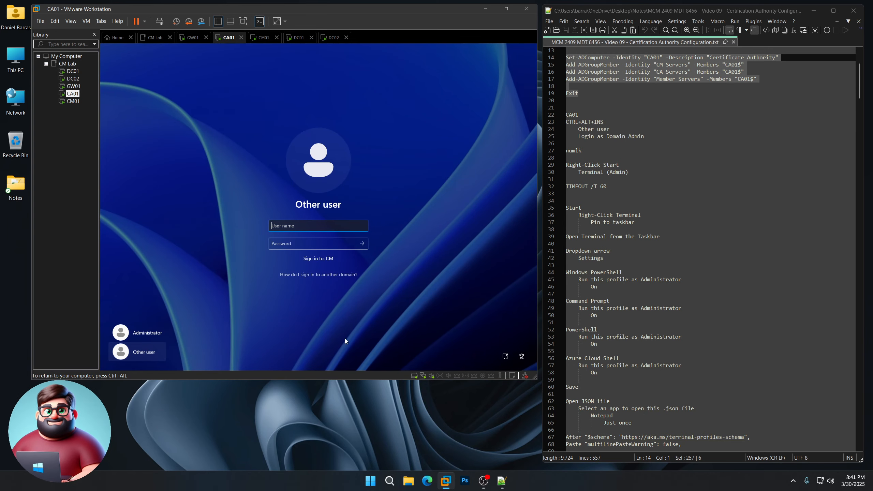
text(daniel.barras.adm)
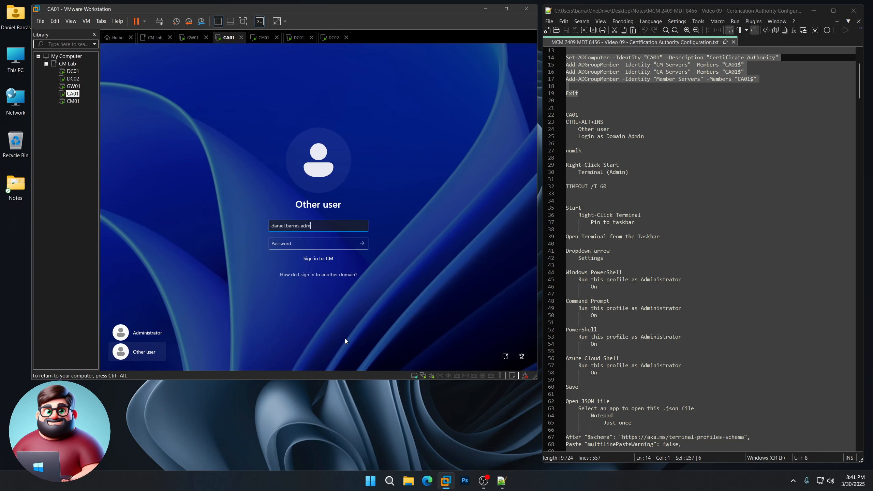
key(Tab)
text(•••••)
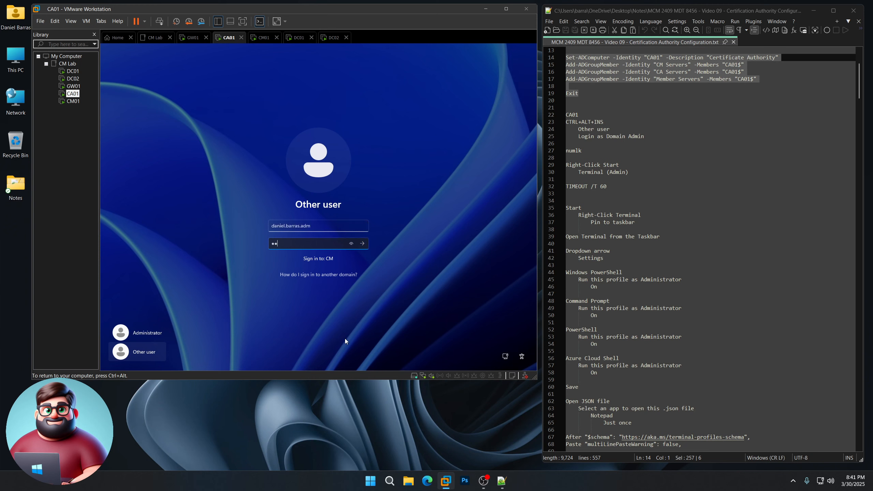
text(••••••••••••)
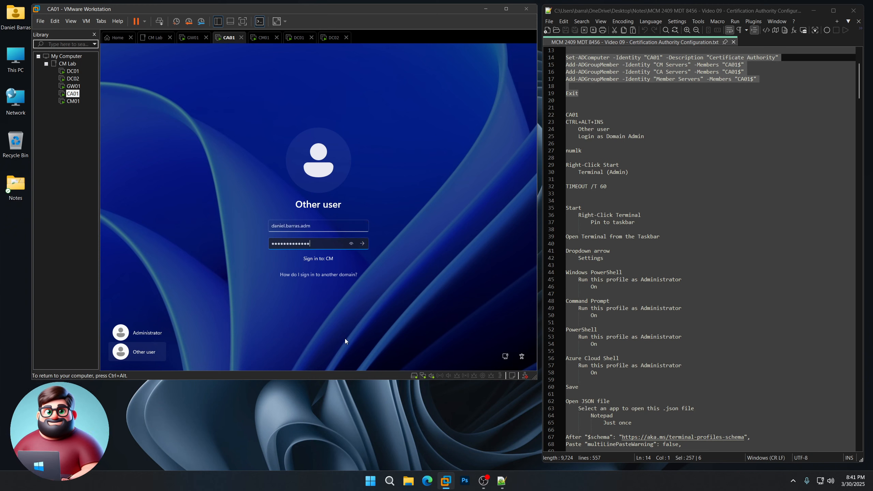
key(Return)
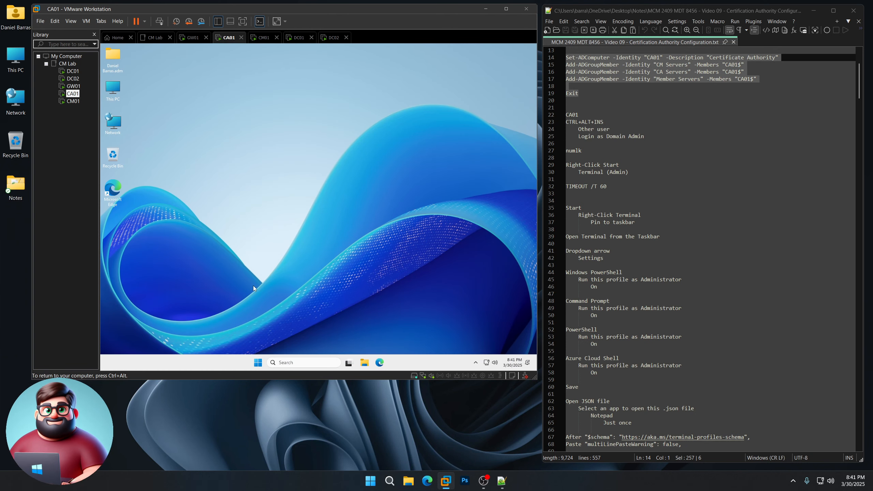
- Run TIMEOUT /T 60 on CA01 from the Run prompt
right_click(259, 362)
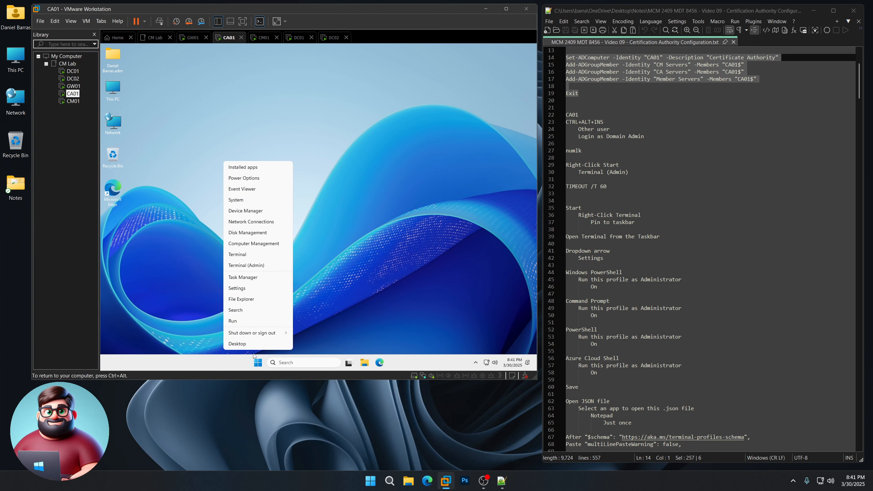
click(233, 321)
text(TIM)
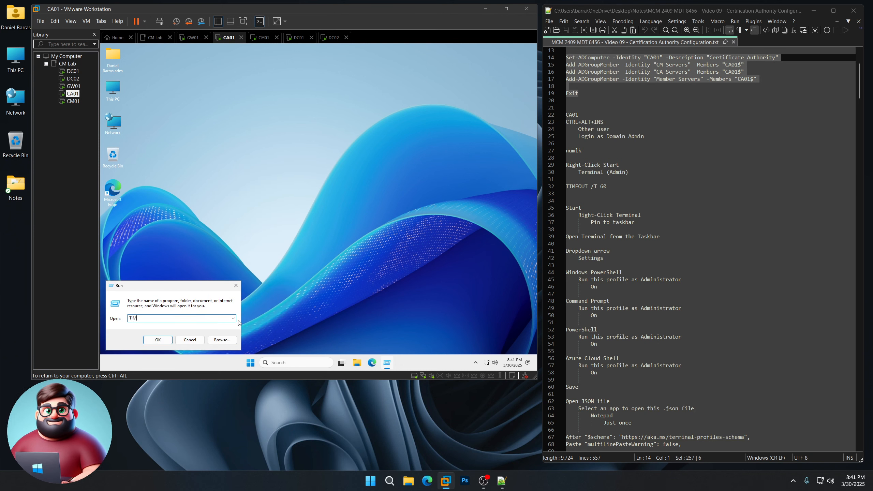
text(EOUT /T 60)
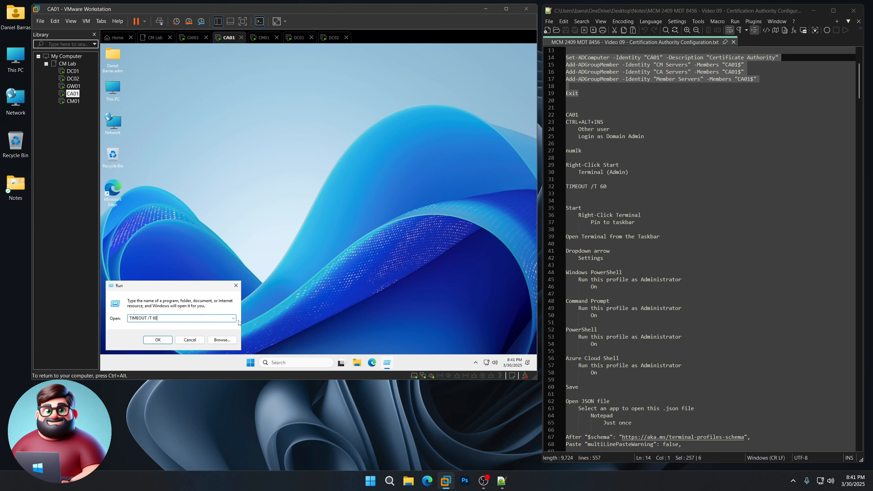
key(Return)
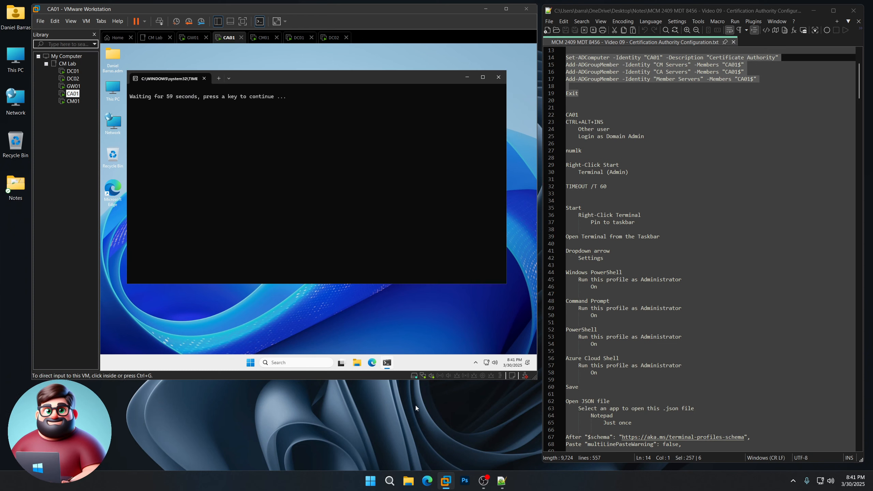
click(416, 406)
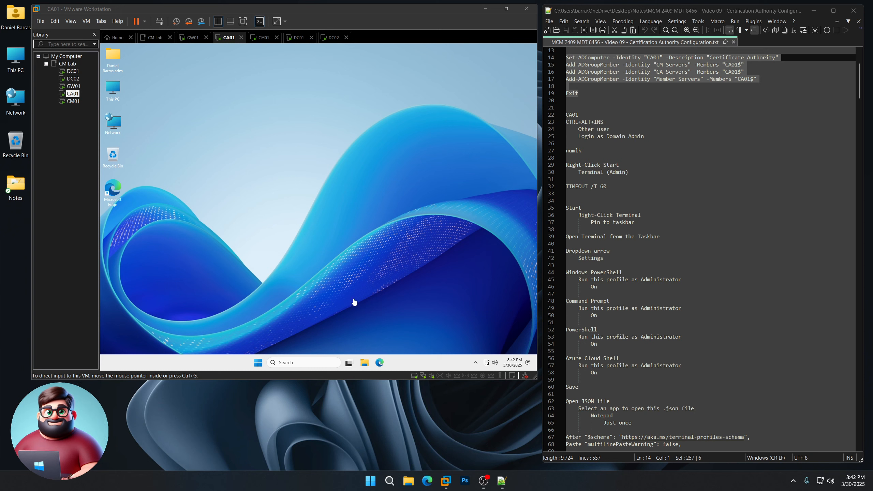
- Pin Terminal to CA01's taskbar and launch it
click(258, 363)
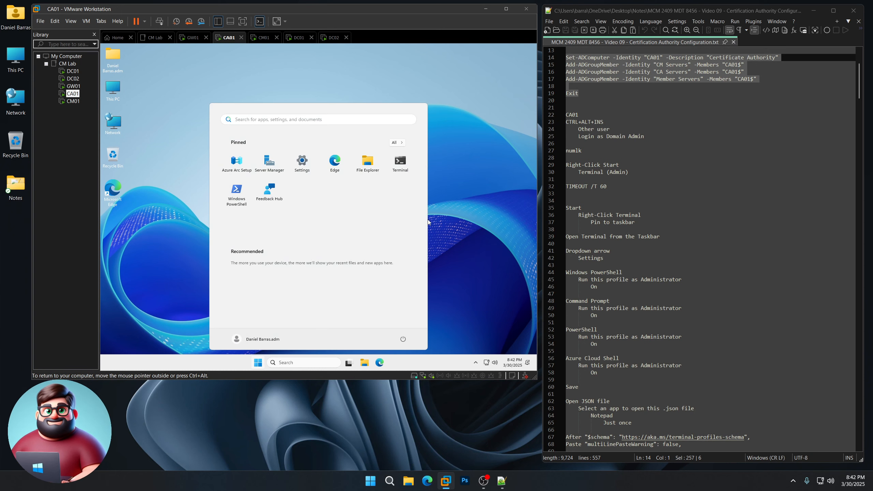
right_click(401, 164)
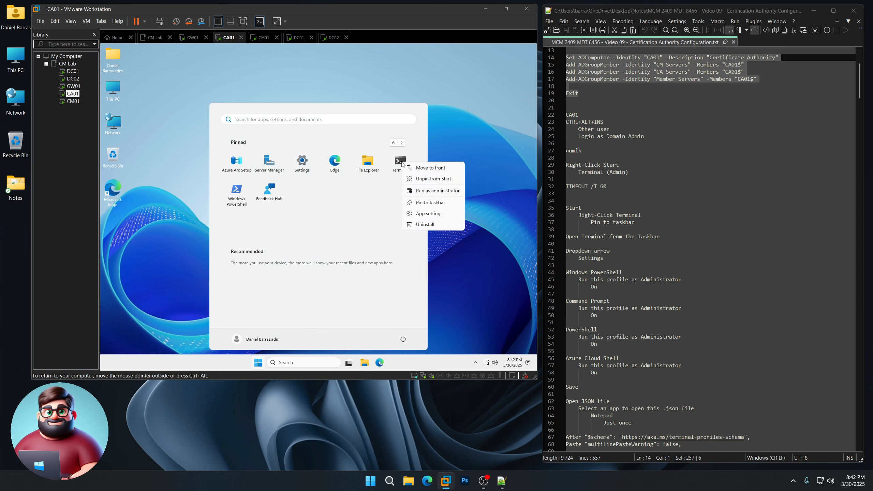
click(423, 202)
click(469, 287)
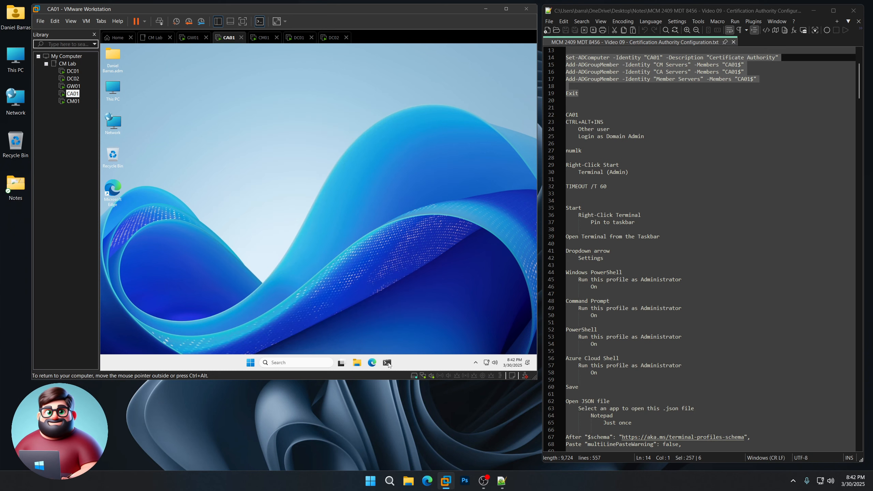
click(388, 363)
- In Terminal settings, make the Windows PowerShell profile run as Administrator
click(247, 96)
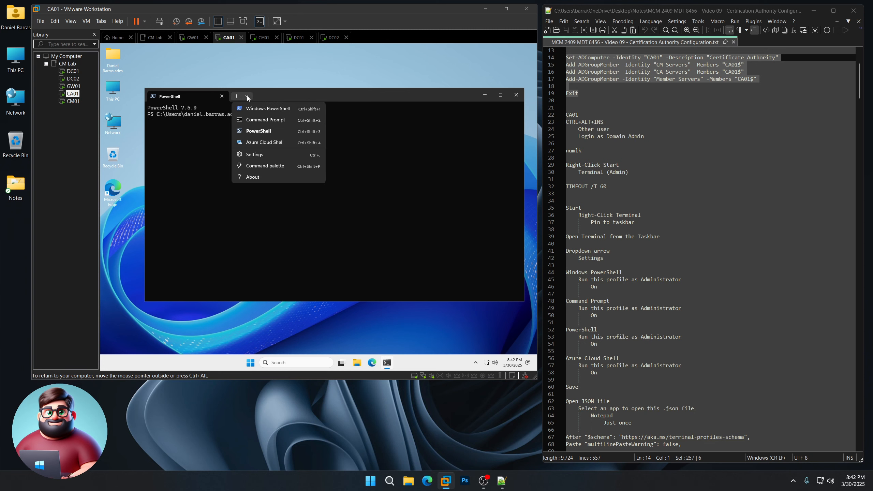
click(263, 153)
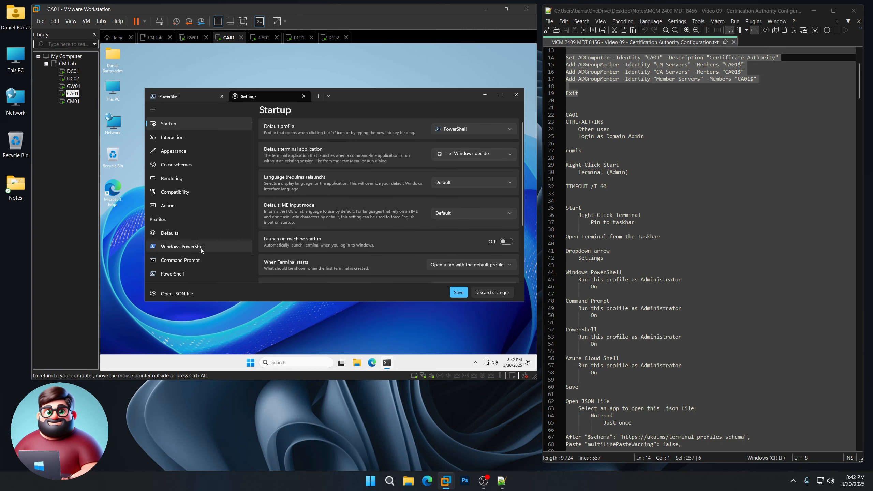
click(201, 247)
click(509, 251)
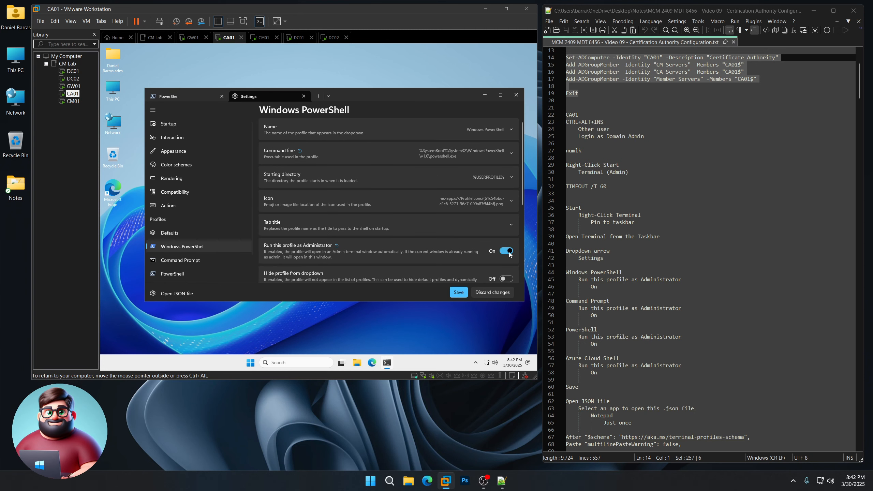
- Set Command Prompt, PowerShell and Azure Cloud Shell profiles to run as Administrator and save
click(209, 259)
click(217, 272)
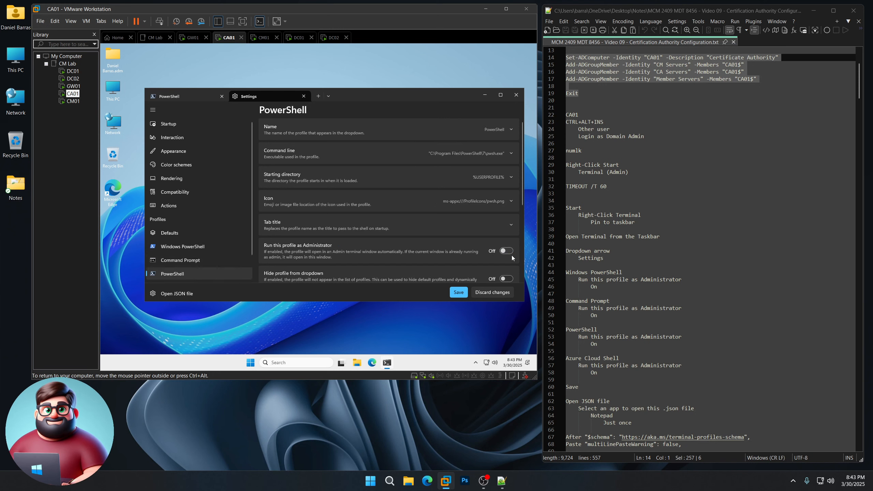
scroll(249, 248, down, 1)
click(213, 261)
click(507, 251)
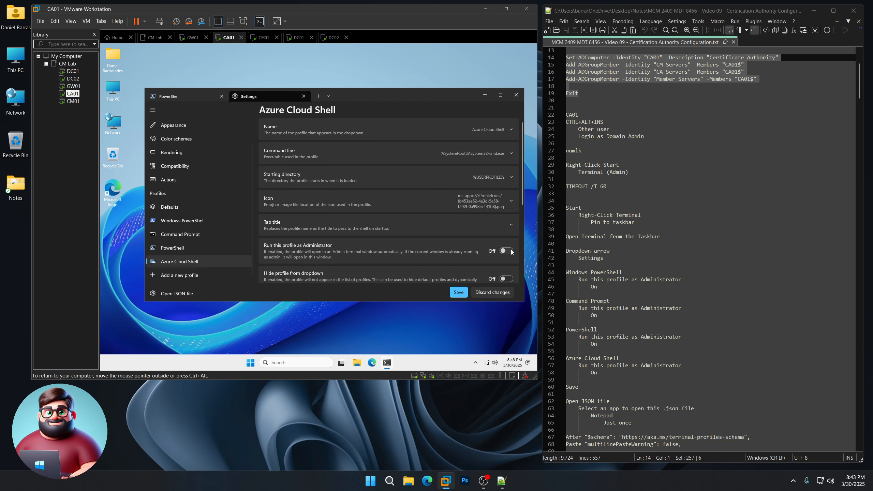
click(463, 292)
scroll(626, 289, down, 9)
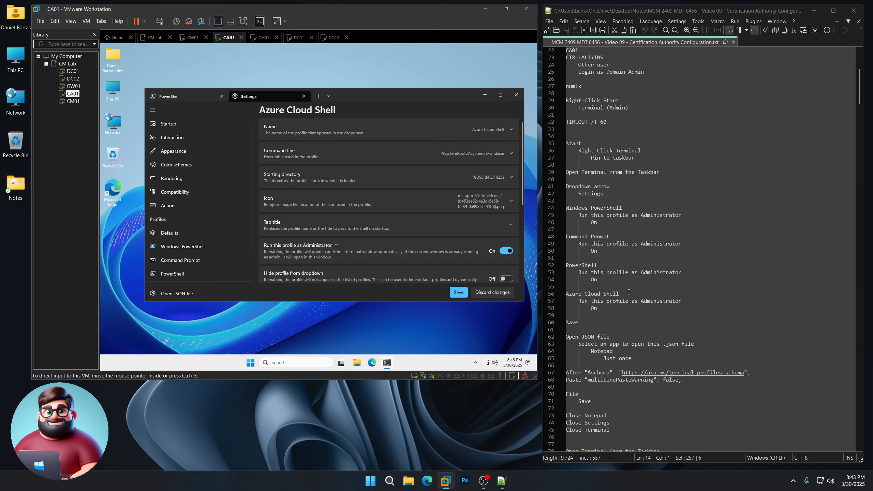
click(179, 294)
- Open settings.json in Notepad and add "multiLinePasteWarning": false after the $schema line
click(284, 188)
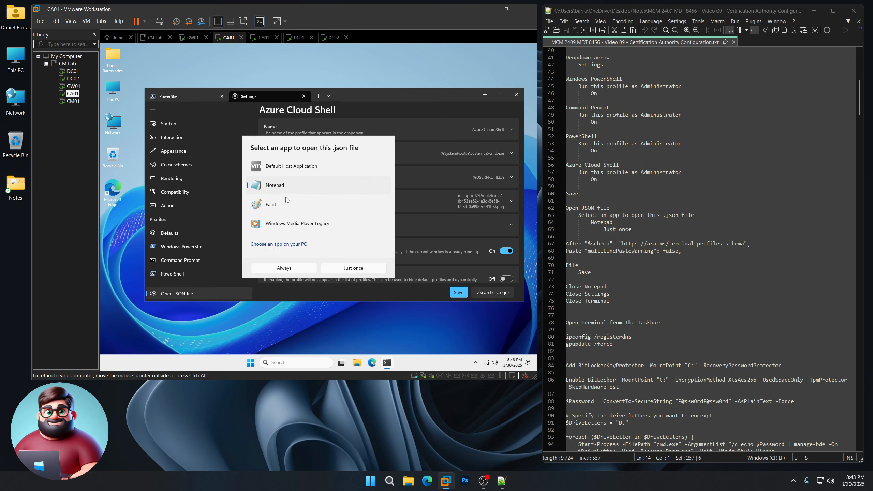
click(363, 268)
drag(681, 253, 586, 253)
right_click(596, 250)
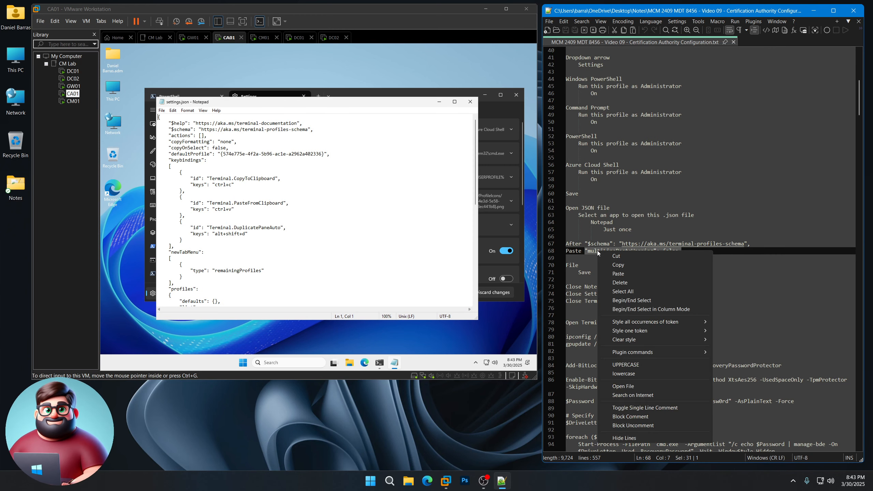
click(615, 267)
click(324, 129)
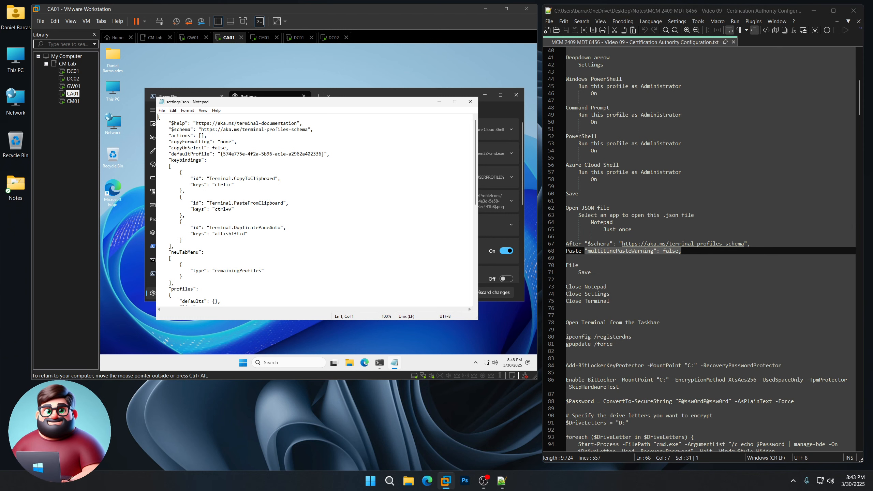
key(Return)
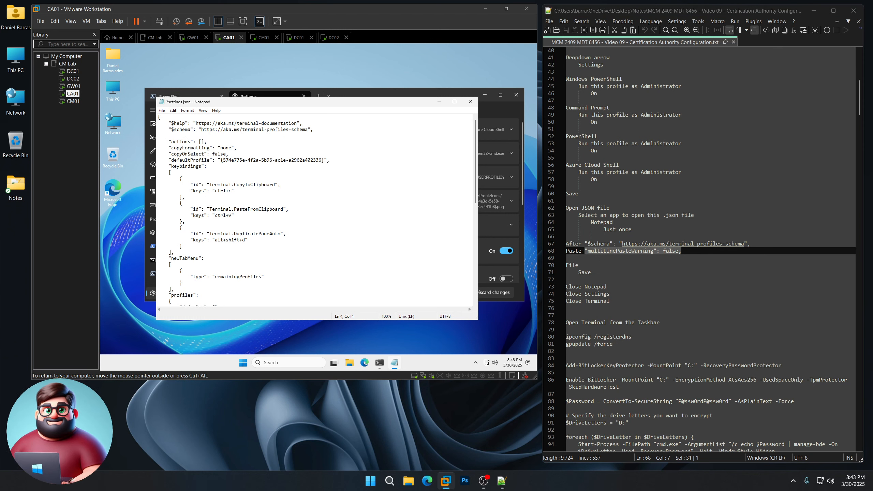
key(ctrl+v)
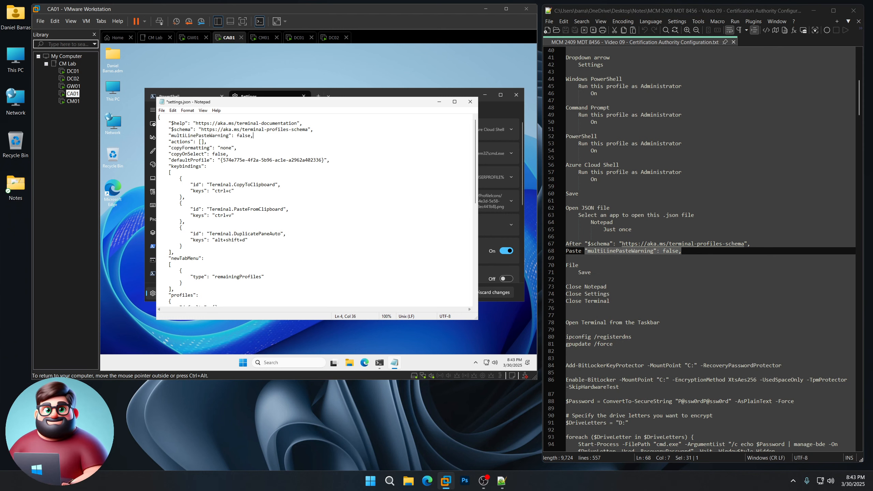
- Save settings.json, then close Notepad and the Terminal settings
key(alt+f)
key(Down)
key(Down)
key(Down)
key(Return)
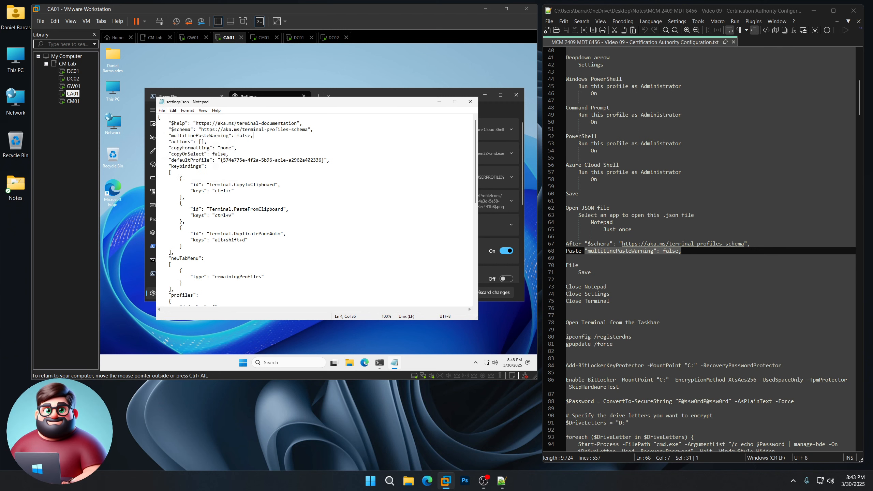
click(470, 101)
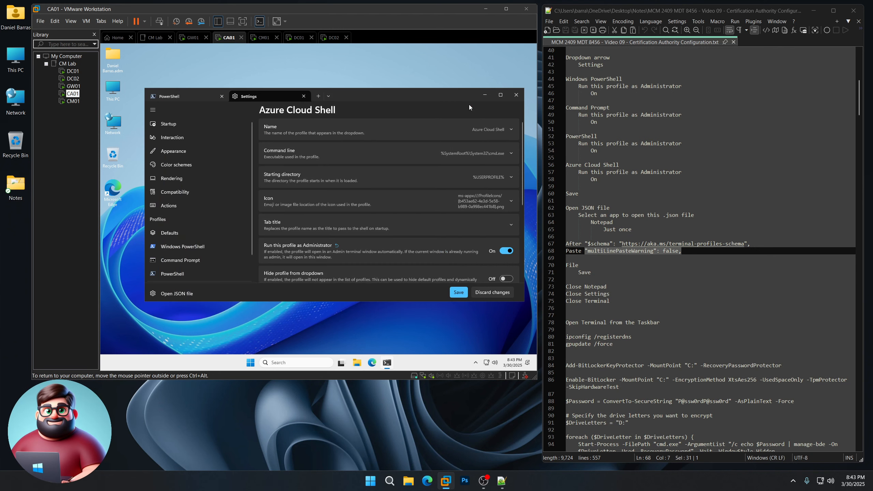
click(304, 96)
- Close the old Terminal window and open an Administrator PowerShell on CA01
click(516, 95)
scroll(611, 282, down, 2)
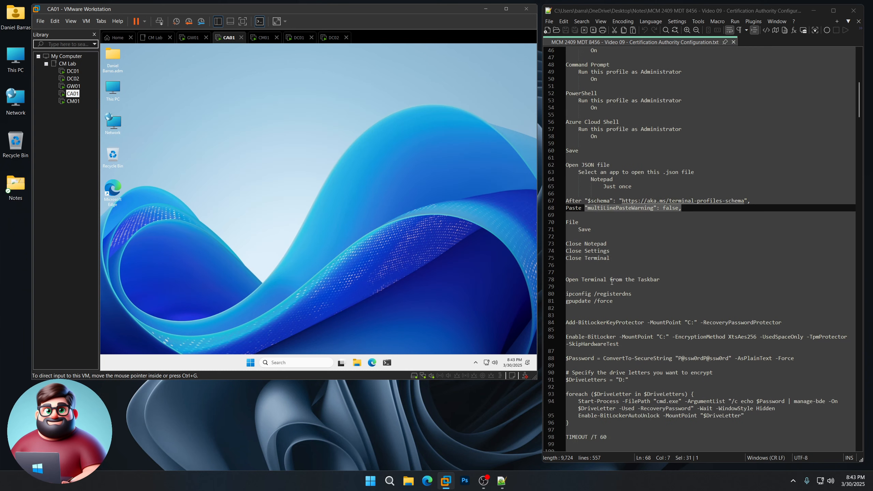
scroll(611, 282, down, 7)
drag(673, 132, 567, 122)
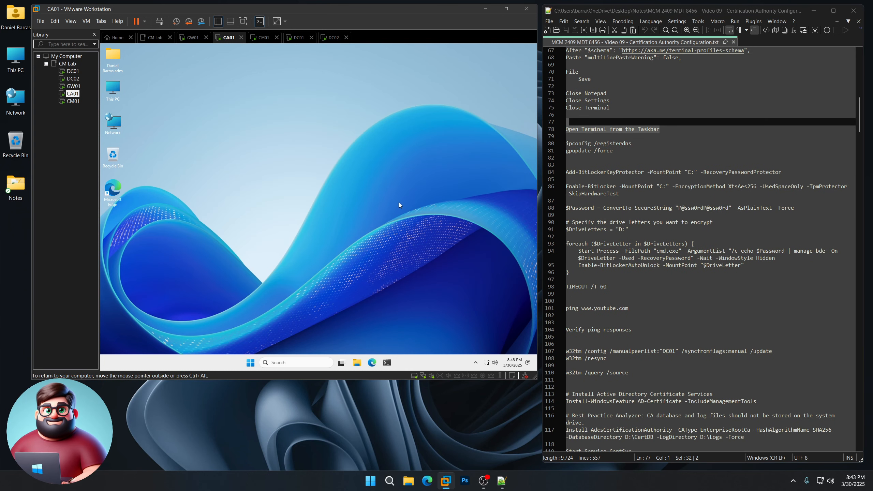
click(384, 366)
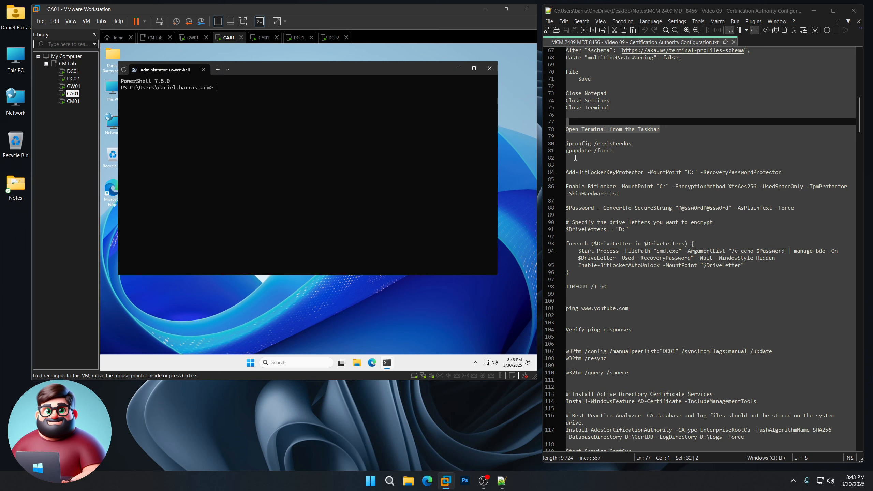
- Run ipconfig /registerdns and gpupdate /force in CA01's PowerShell
drag(578, 160, 563, 146)
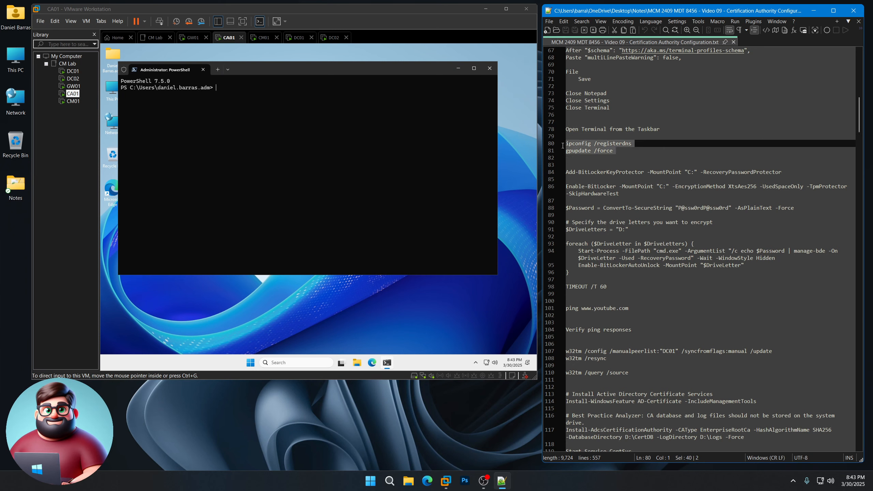
right_click(589, 148)
click(599, 162)
right_click(272, 125)
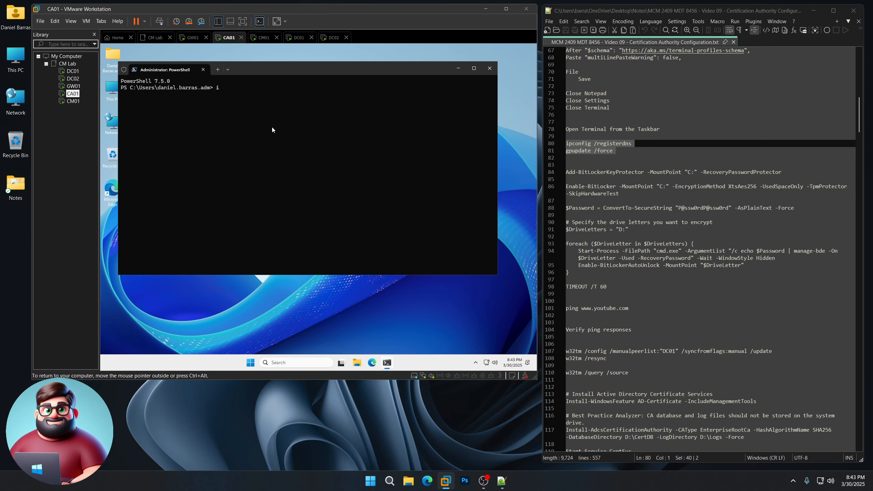
scroll(632, 208, down, 2)
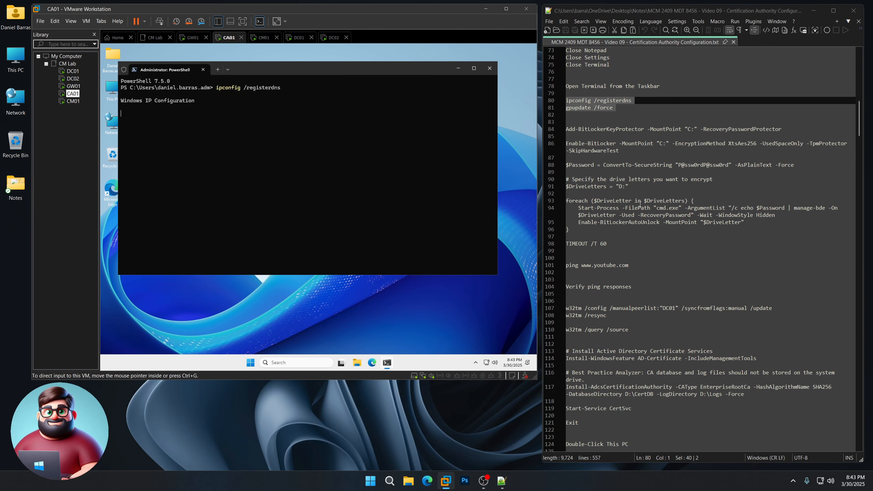
drag(572, 247, 548, 128)
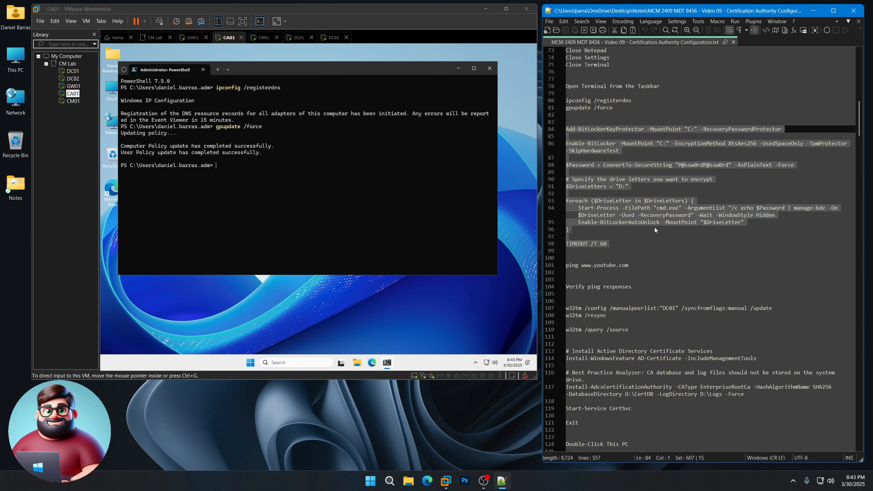
- Run the BitLocker block encrypting C: and fully encrypting D: with auto-unlock
right_click(637, 215)
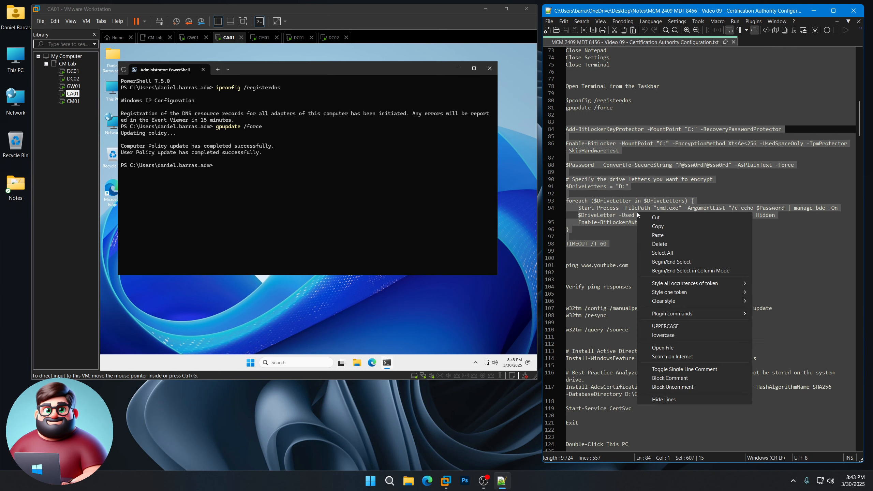
click(653, 227)
click(289, 180)
key(ctrl+v)
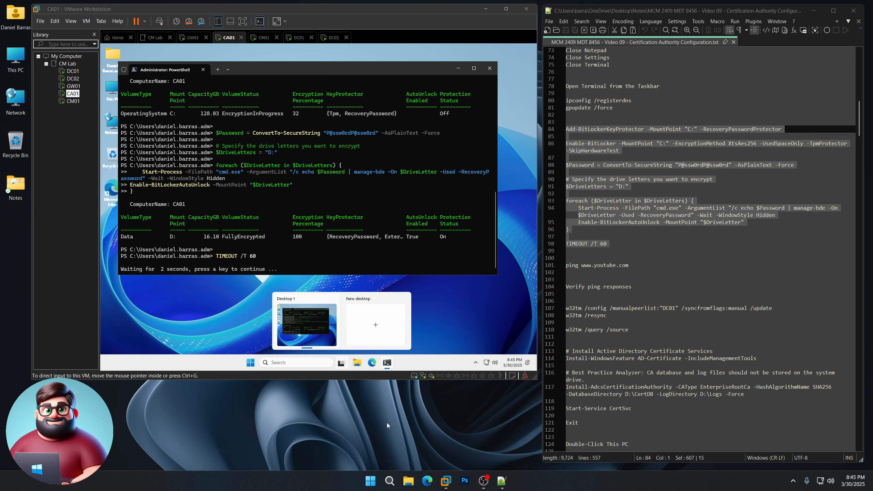
- Run the ping test from CA01's PowerShell to check connectivity
click(470, 311)
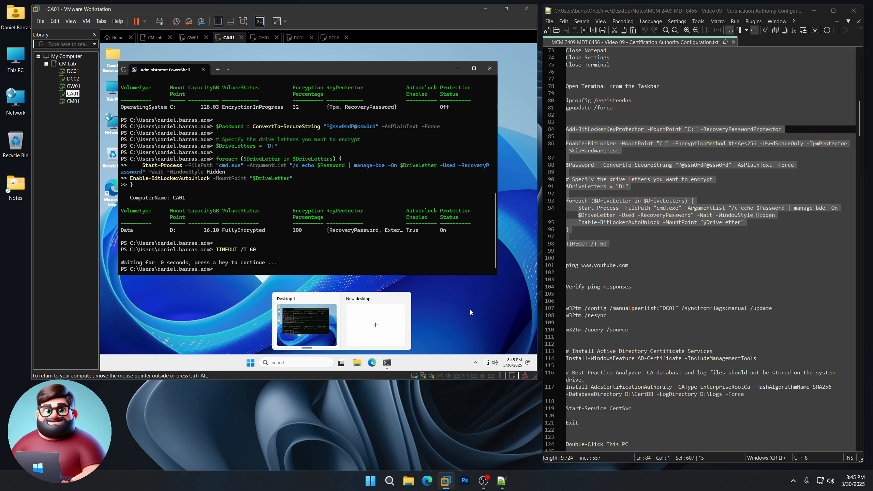
triple_click(581, 267)
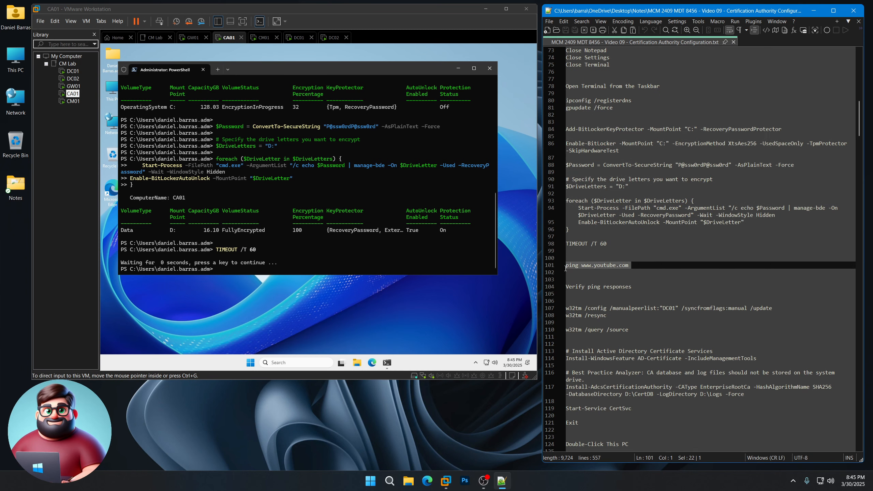
right_click(581, 267)
click(602, 284)
click(325, 222)
key(ctrl+v)
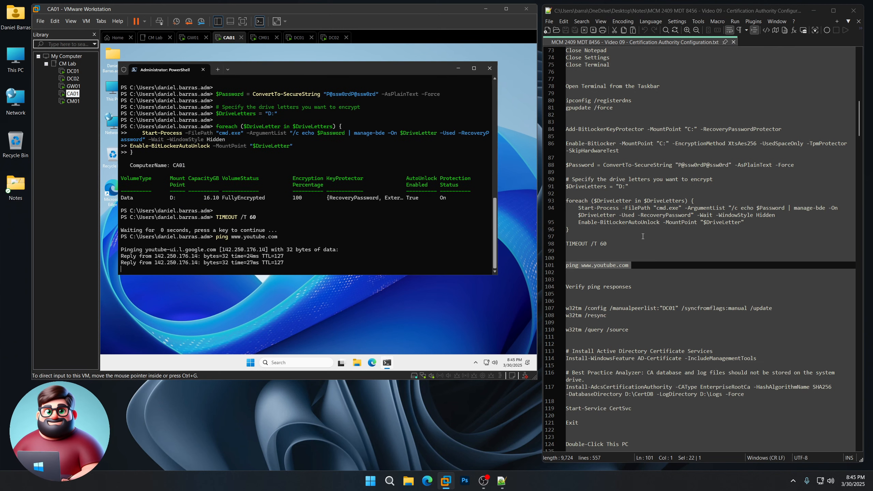
- Run w32tm with DC01 as manual peer, resync, and confirm DC01 is the time source
scroll(631, 263, down, 6)
drag(567, 207, 567, 179)
right_click(591, 181)
click(612, 196)
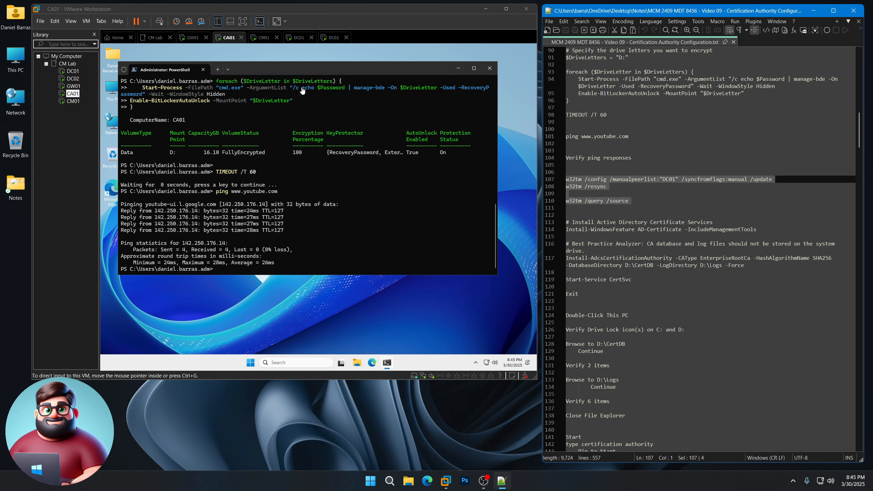
click(304, 108)
key(ctrl+v)
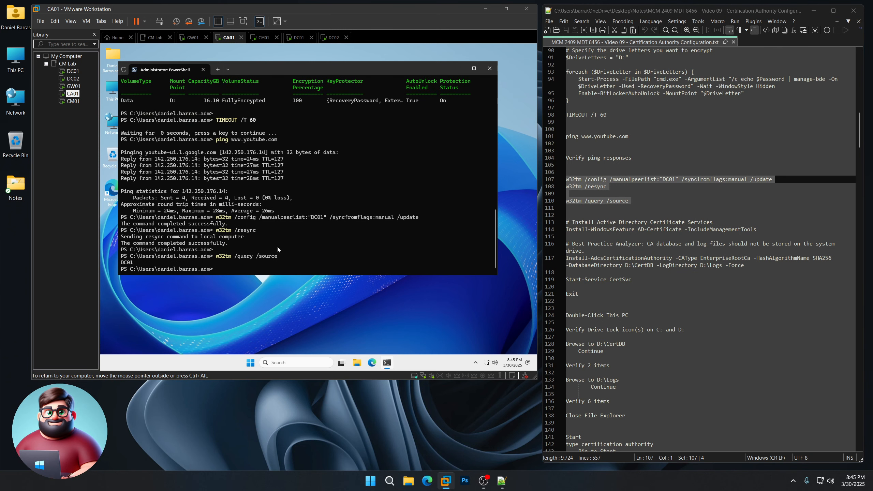
scroll(640, 254, down, 2)
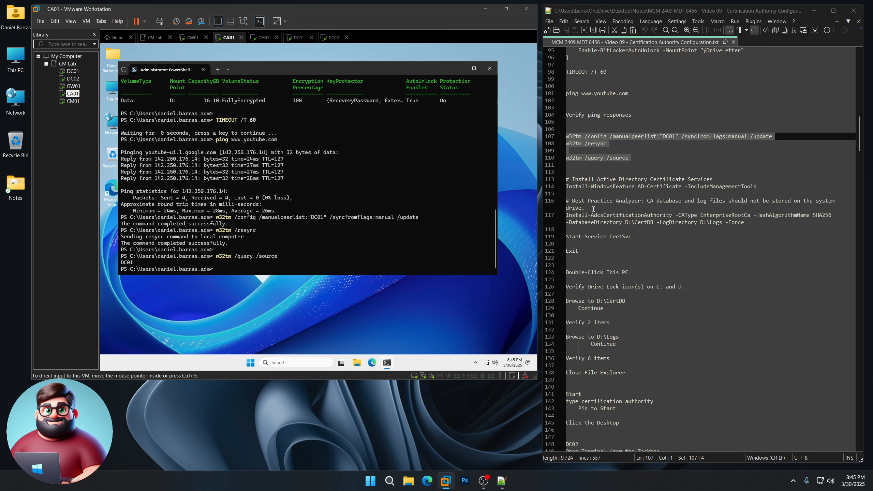
double_click(112, 90)
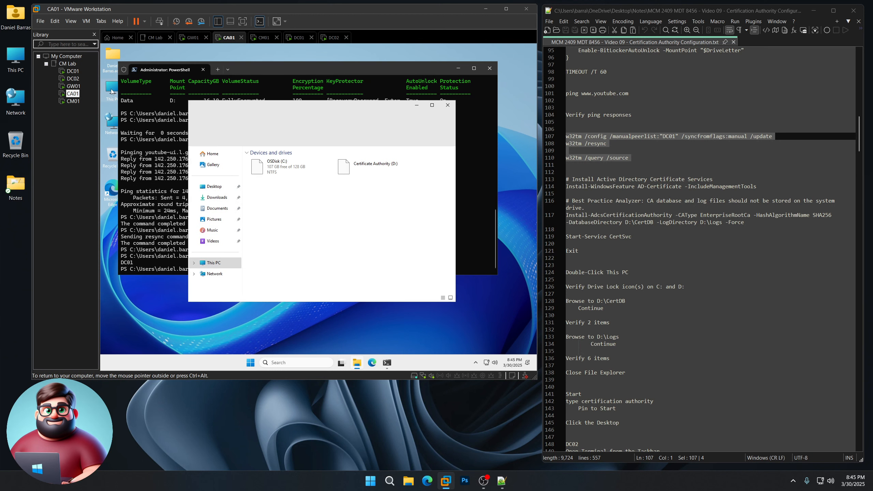
double_click(357, 165)
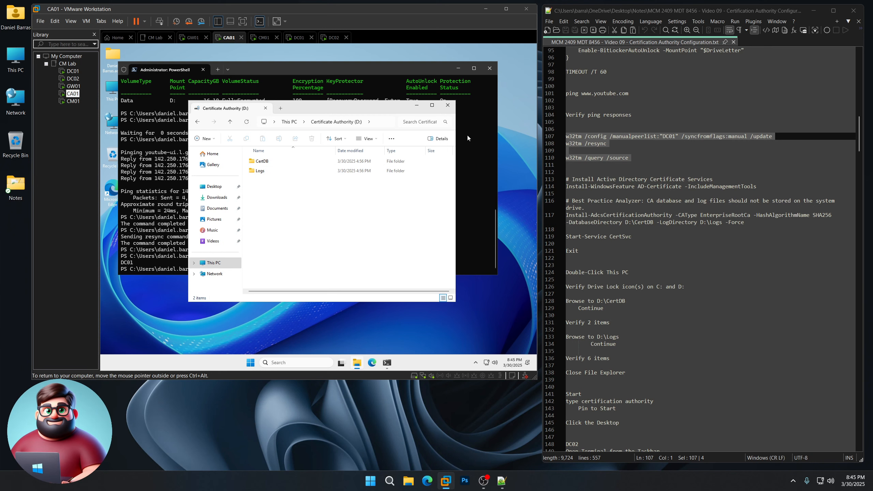
click(447, 105)
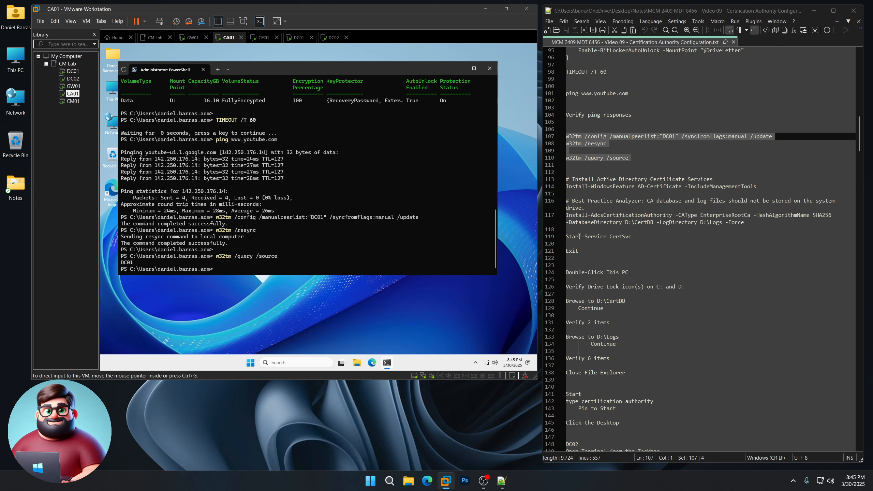
- Run lines 113–121 installing an Enterprise Root CA with D:\CertDB and D:\Logs, then exit PowerShell
drag(580, 250, 567, 180)
right_click(595, 181)
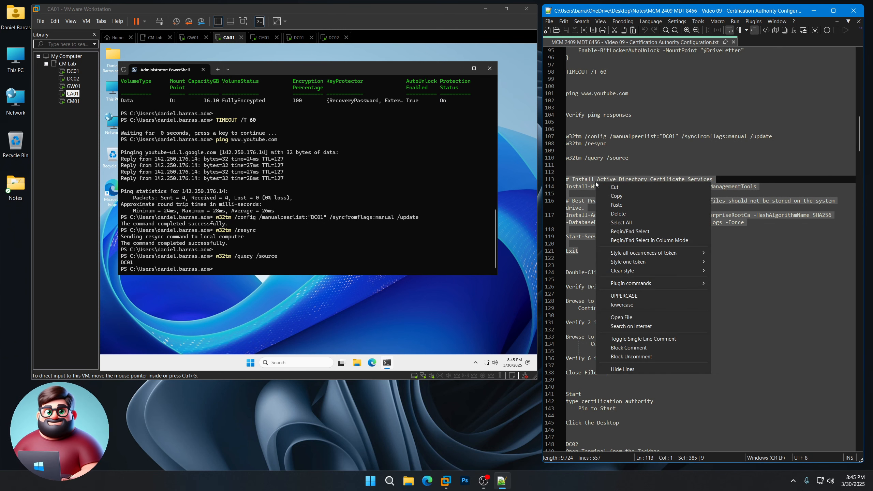
click(615, 196)
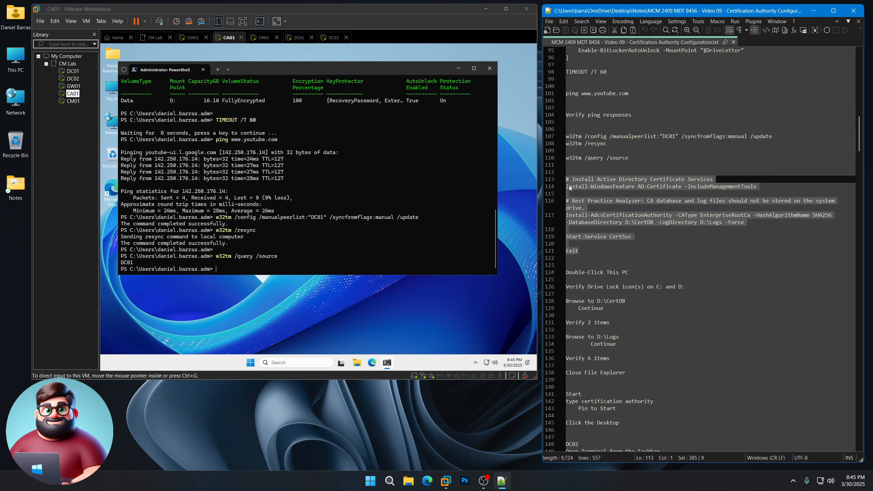
click(288, 185)
right_click(286, 201)
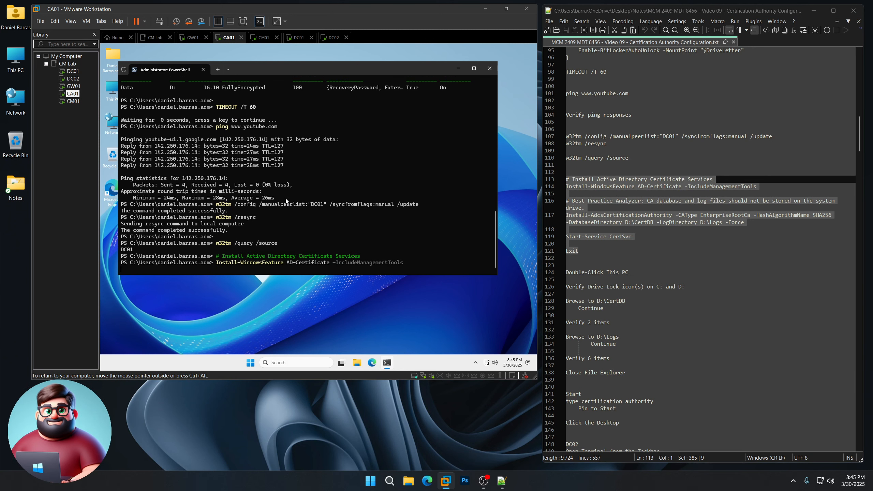
scroll(624, 256, down, 3)
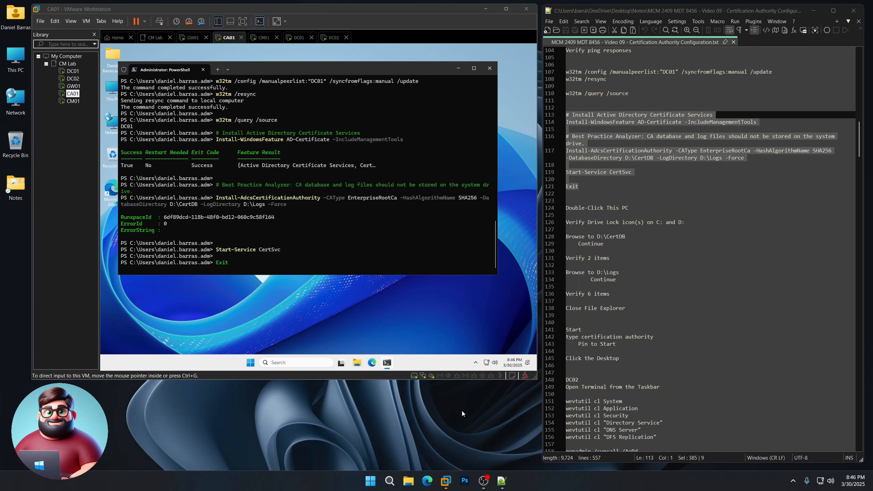
click(350, 70)
key(Return)
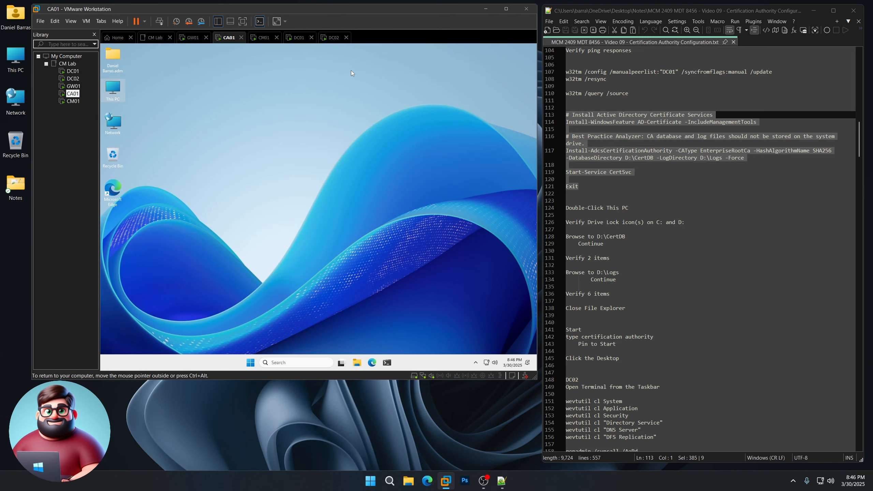
double_click(114, 89)
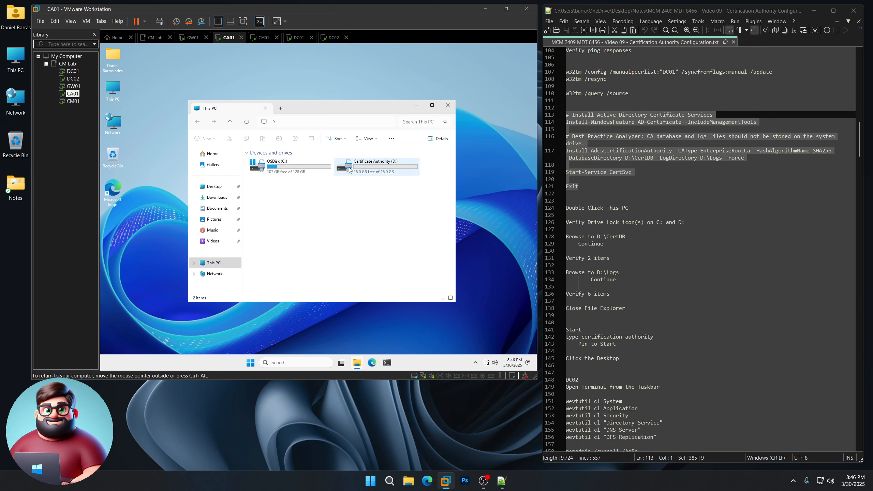
double_click(368, 169)
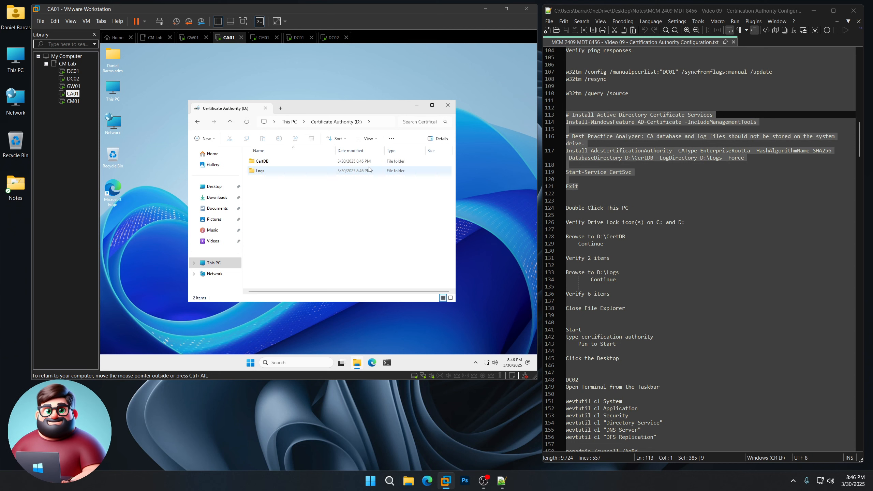
double_click(260, 162)
click(327, 212)
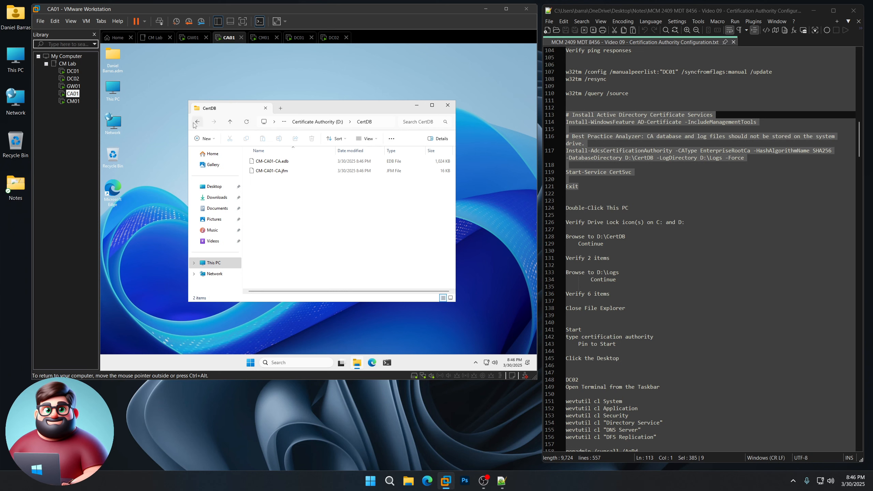
key(alt+Left)
double_click(260, 171)
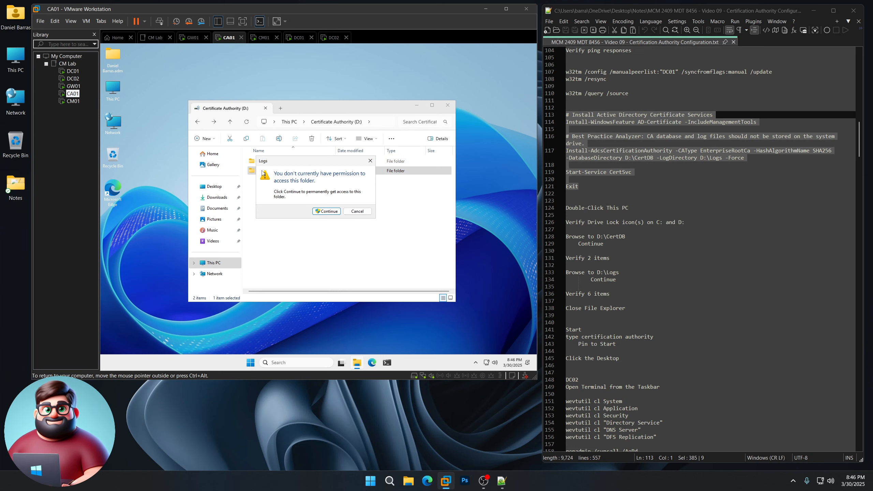
click(326, 213)
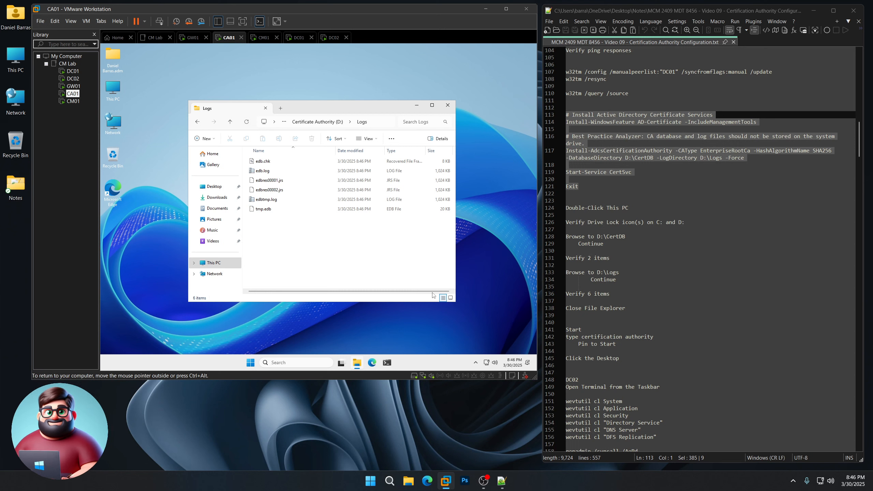
click(448, 106)
- Search CA01's Start menu for 'certification authority' and pin the console to Start
scroll(702, 241, down, 7)
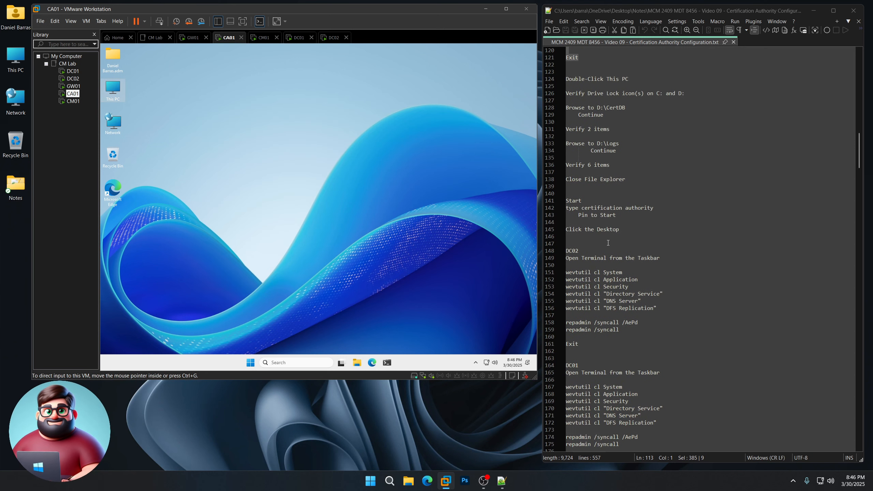
click(250, 362)
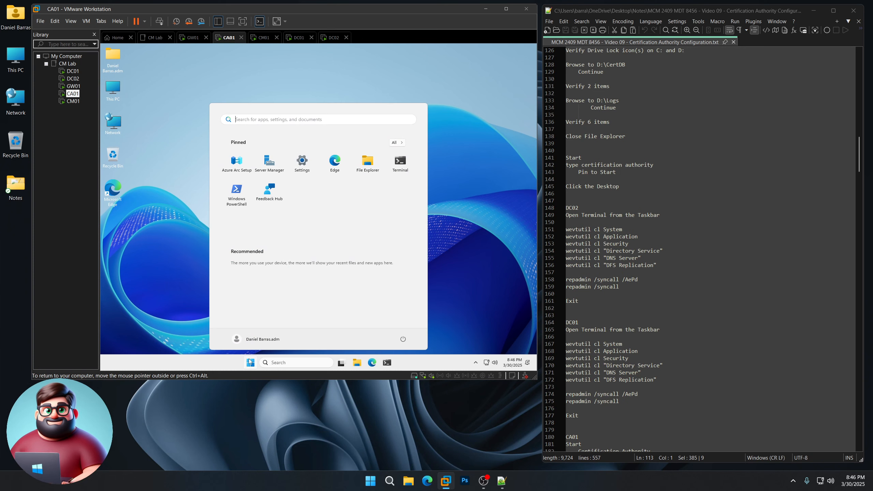
text(certifica)
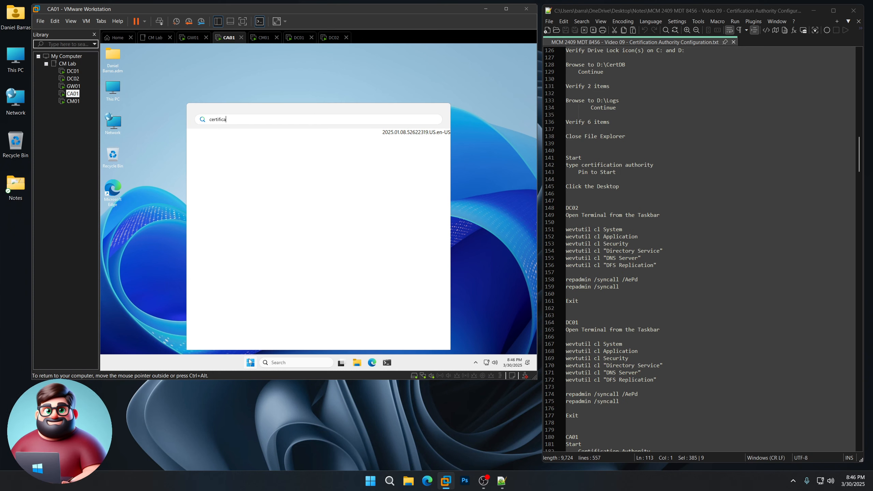
text(tion authority)
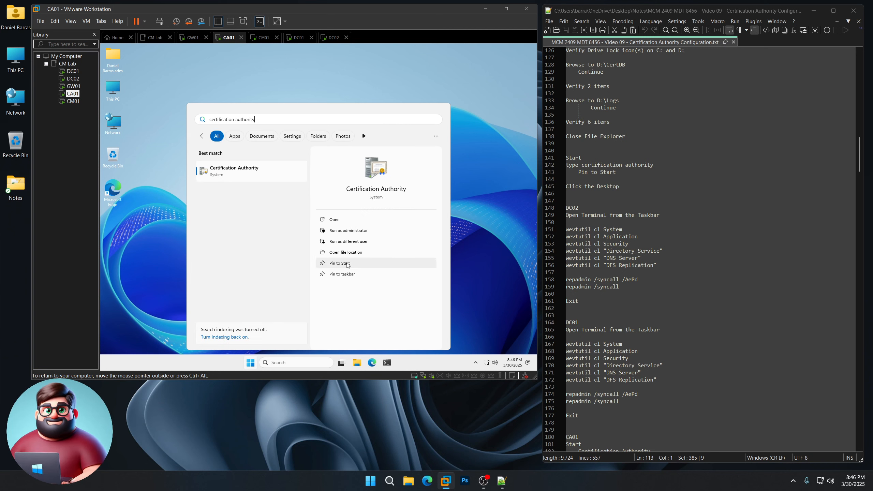
click(348, 263)
click(484, 271)
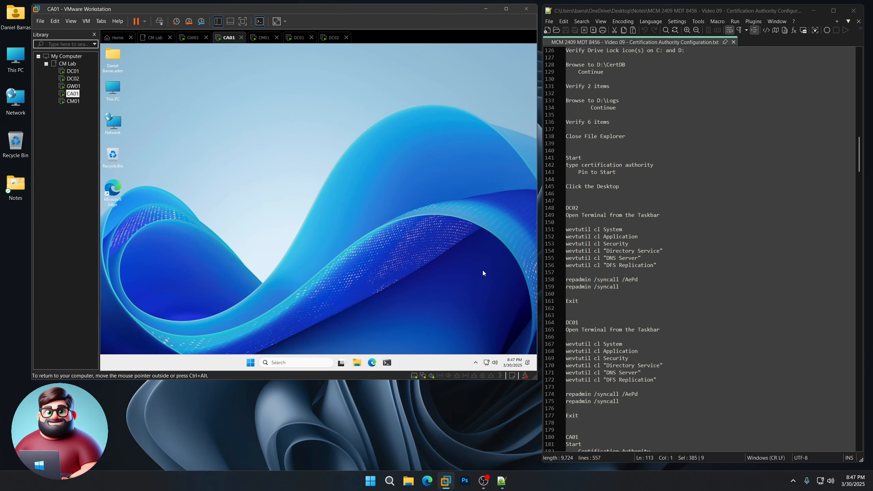
- On DC02, paste Notepad++ lines 151-161 into PowerShell to clear logs, run repadmin /syncall, then Exit
click(74, 79)
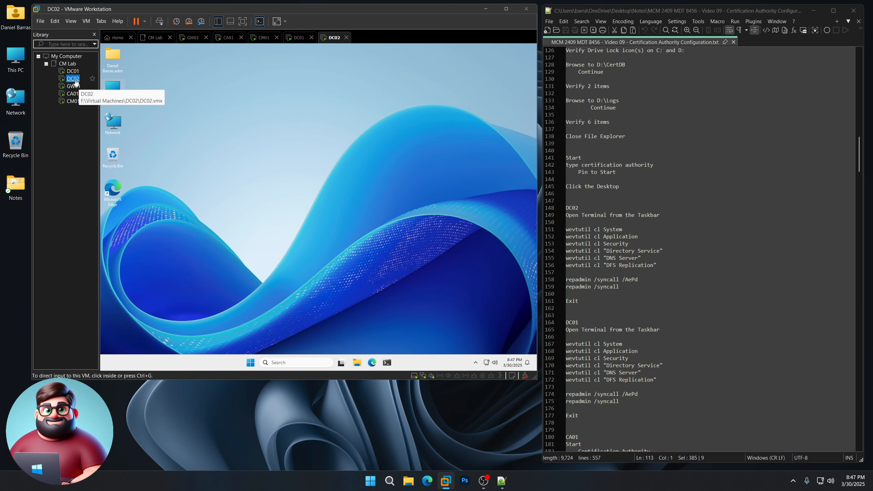
click(387, 363)
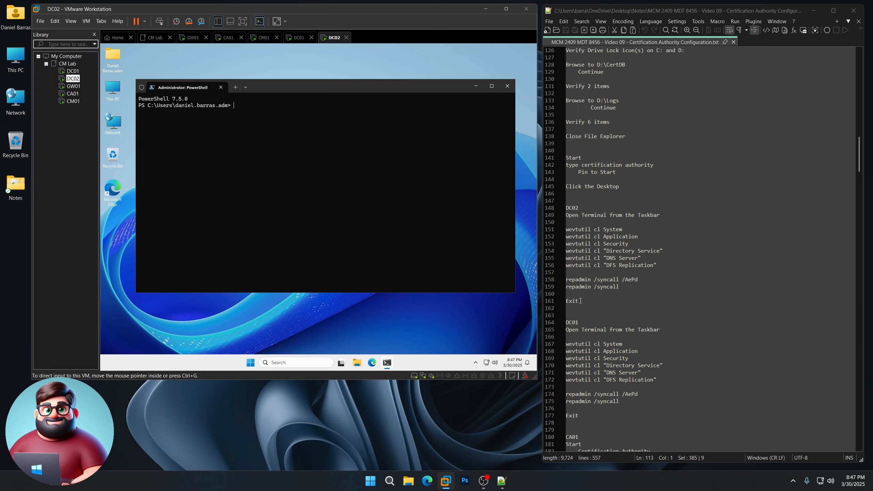
drag(589, 302, 555, 231)
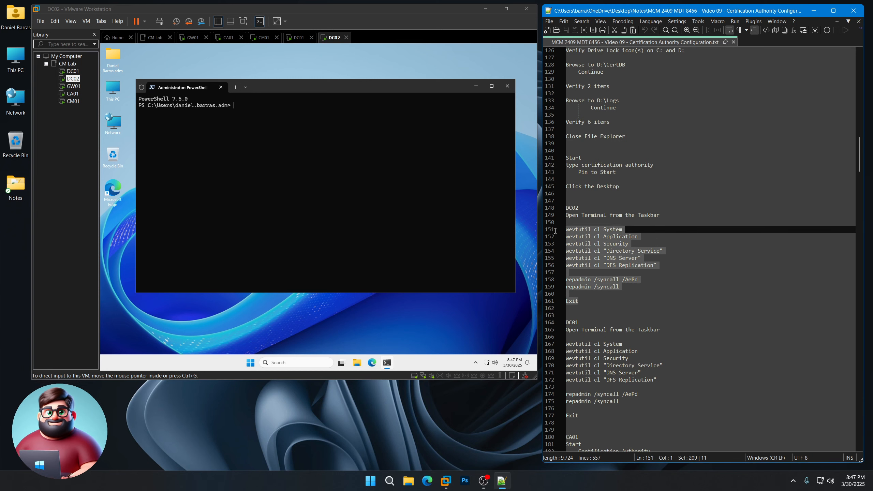
right_click(591, 240)
click(610, 252)
click(299, 87)
right_click(298, 147)
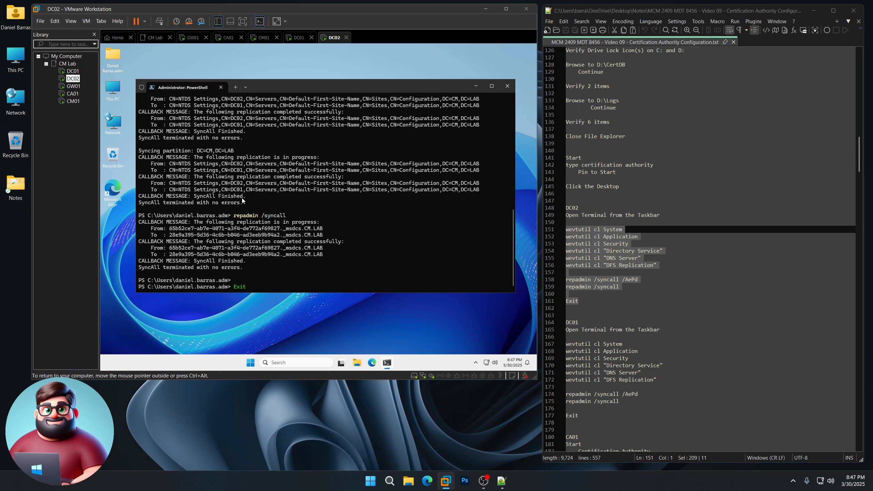
key(Return)
- Switch to DC01 and copy its log-clearing and replication commands, lines 167-177, from Notepad++
click(73, 71)
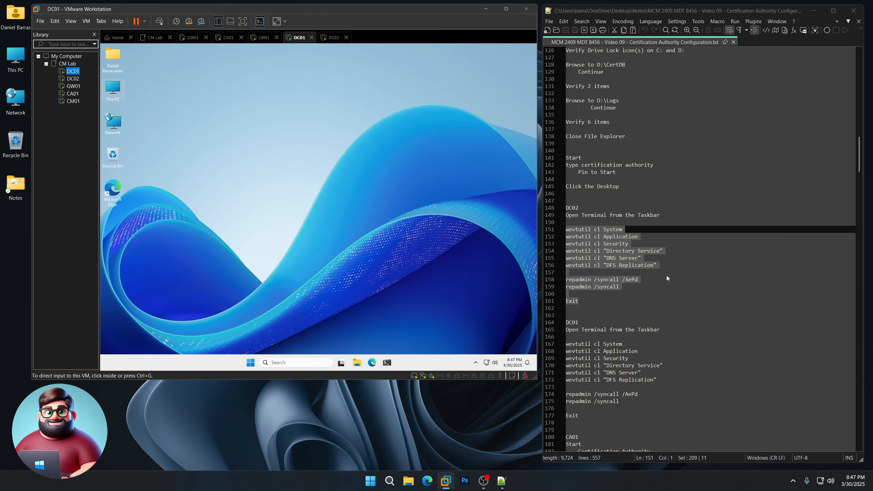
scroll(626, 292, down, 7)
drag(582, 265, 566, 194)
right_click(592, 206)
click(608, 215)
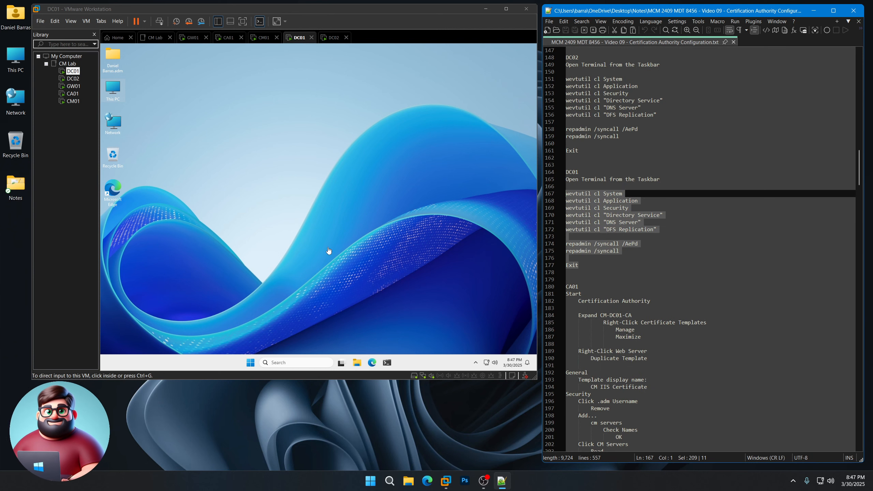
click(327, 249)
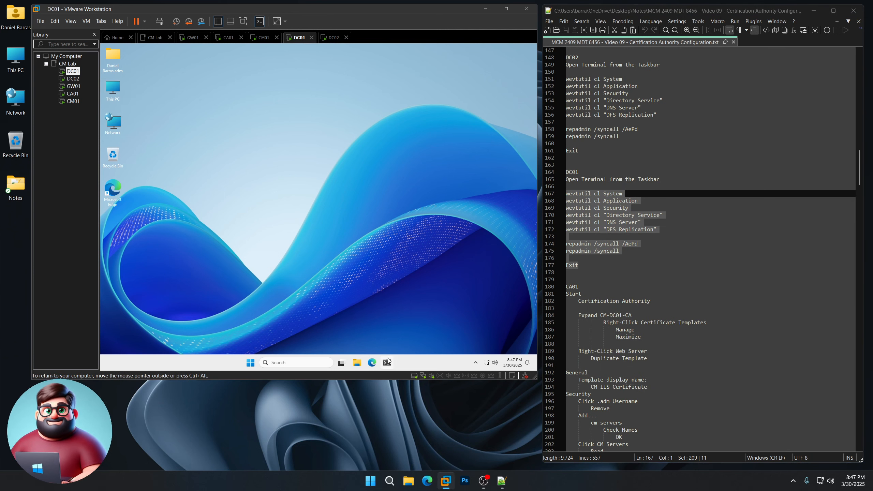
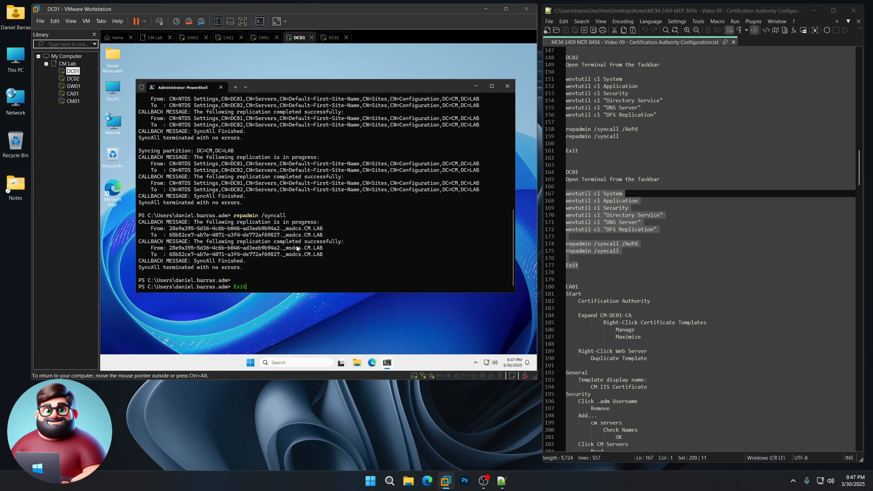
- Run the Exit command to close DC01's PowerShell window
key(Return)
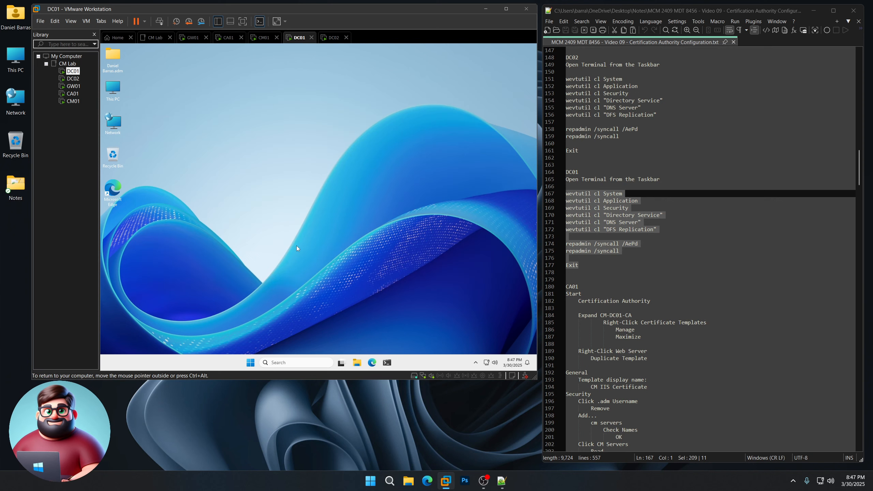
- On CA01, open Certificate Templates > Manage under CM-CA01-CA and maximize the templates console
click(72, 93)
scroll(628, 256, down, 6)
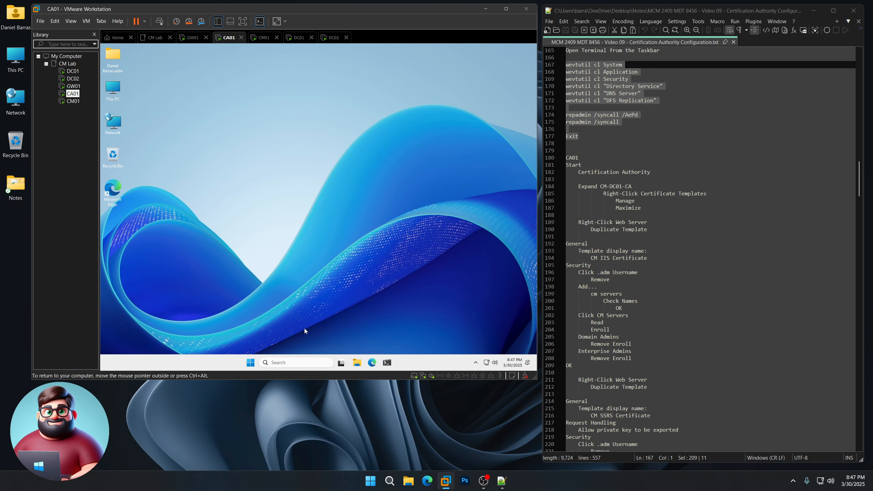
click(251, 363)
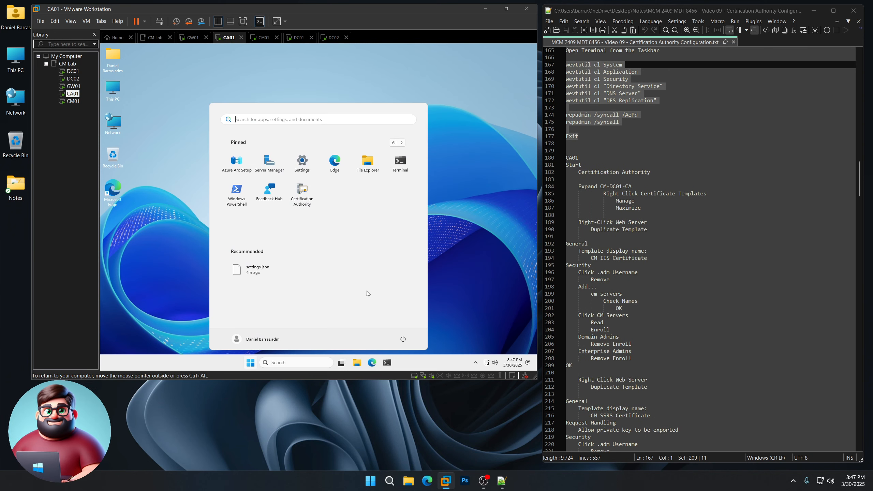
click(303, 193)
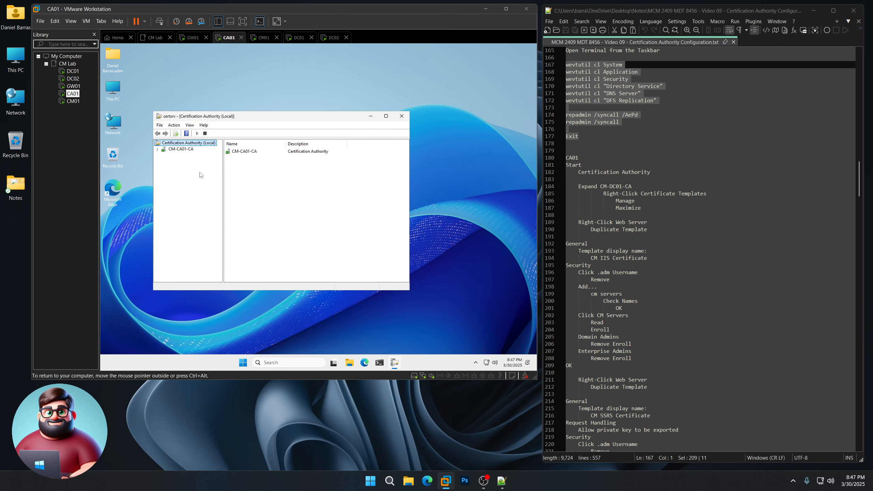
click(158, 149)
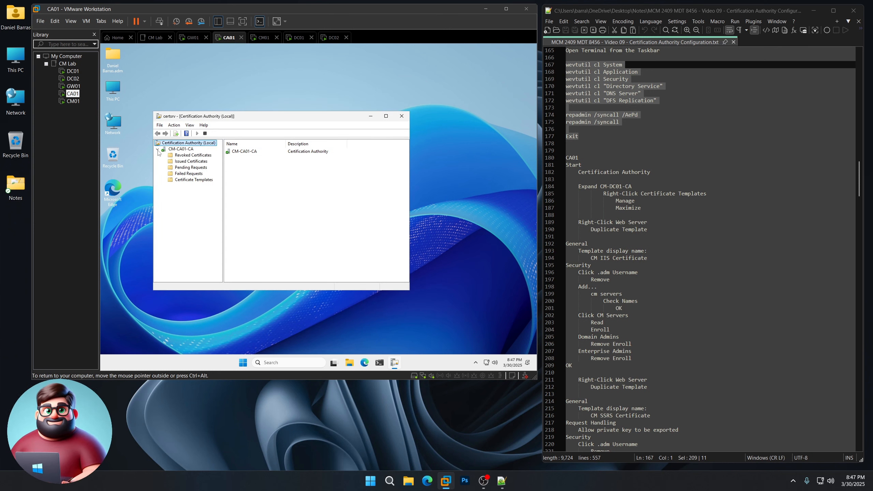
right_click(198, 181)
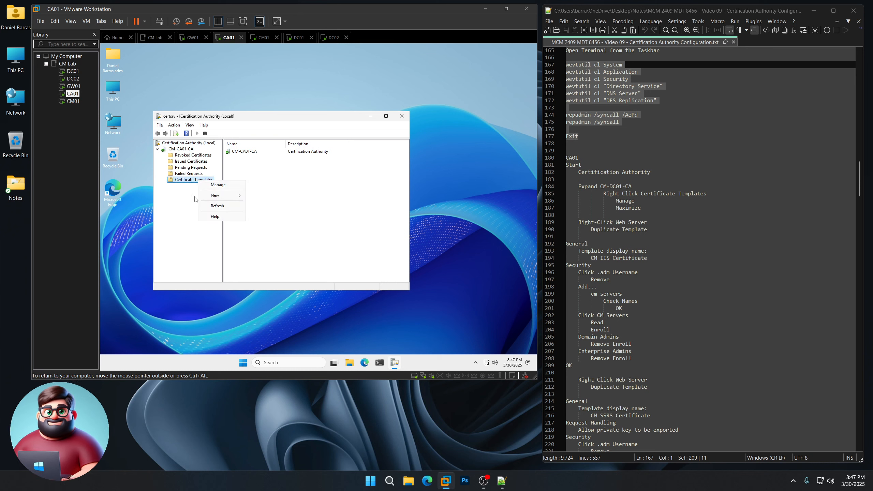
click(226, 187)
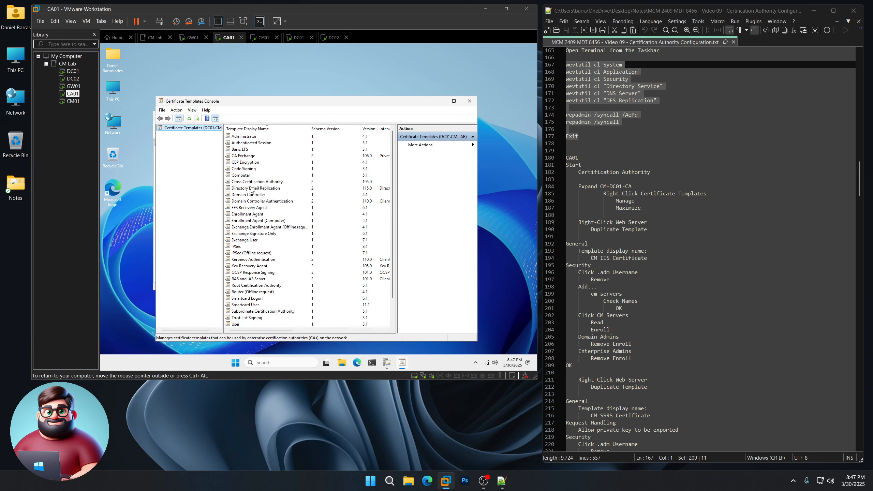
click(455, 101)
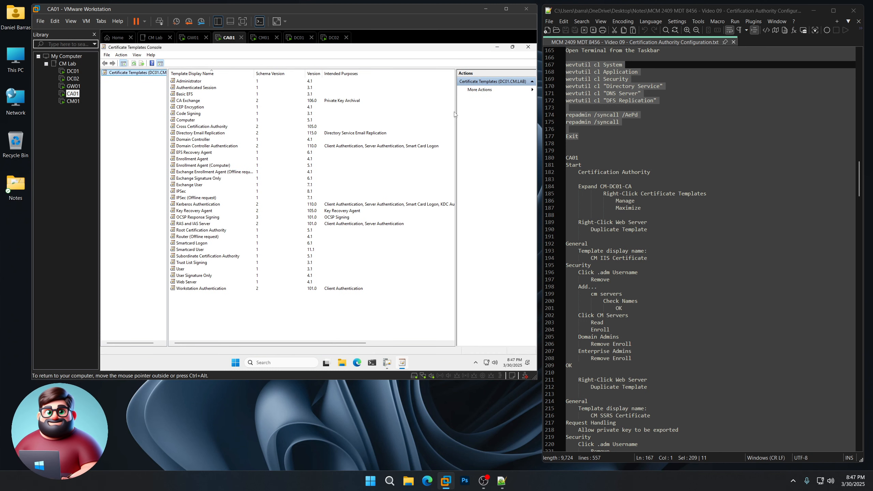
- Duplicate the Web Server template and set its display name to 'CM IIS Certificate'
right_click(191, 284)
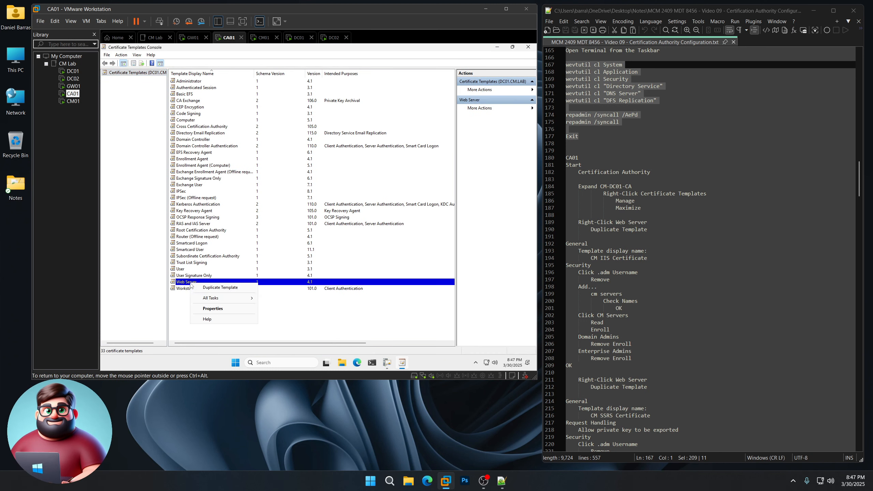
click(215, 289)
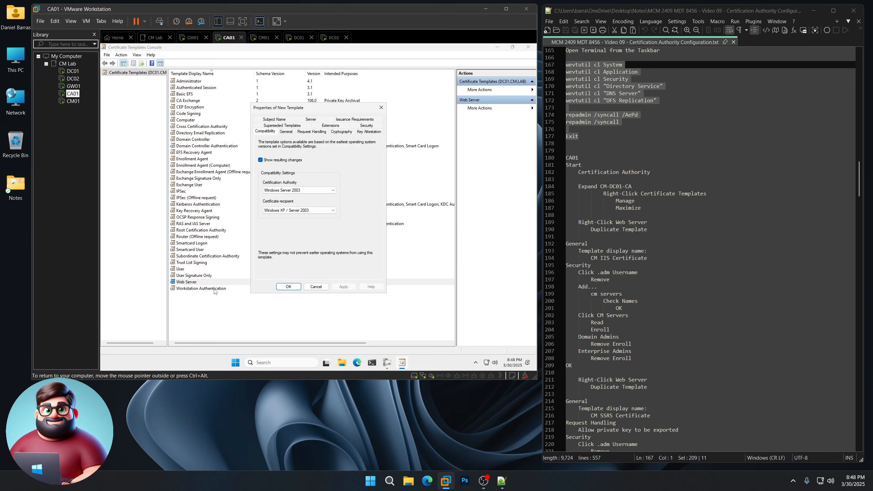
click(287, 132)
drag(652, 258, 589, 256)
right_click(618, 259)
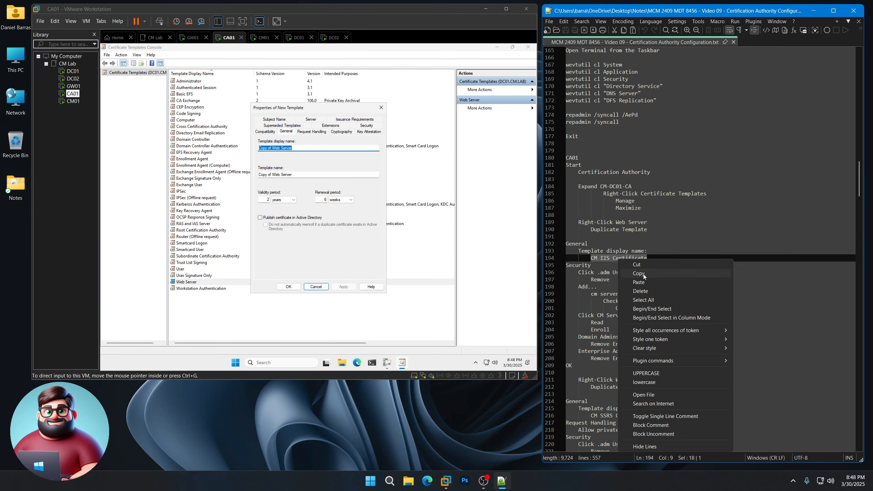
click(643, 275)
click(290, 156)
key(ctrl+v)
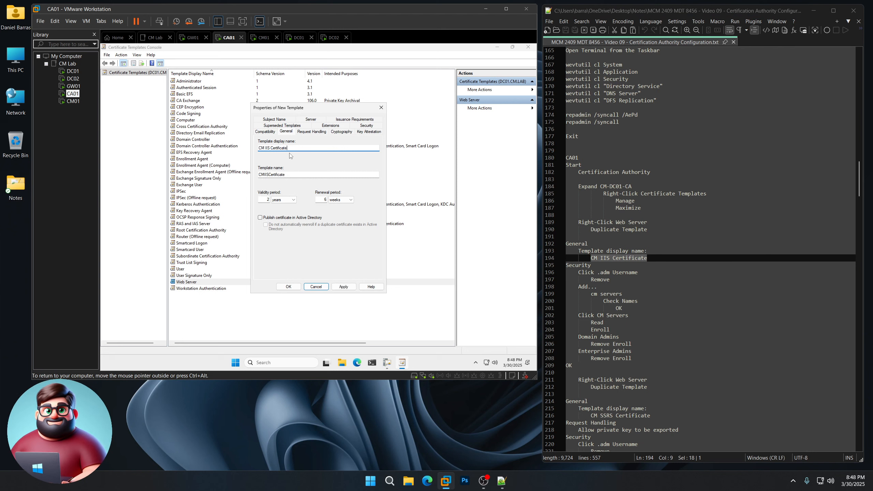
- In Security, remove the personal admin account and add CM Servers with Enroll allowed
click(368, 127)
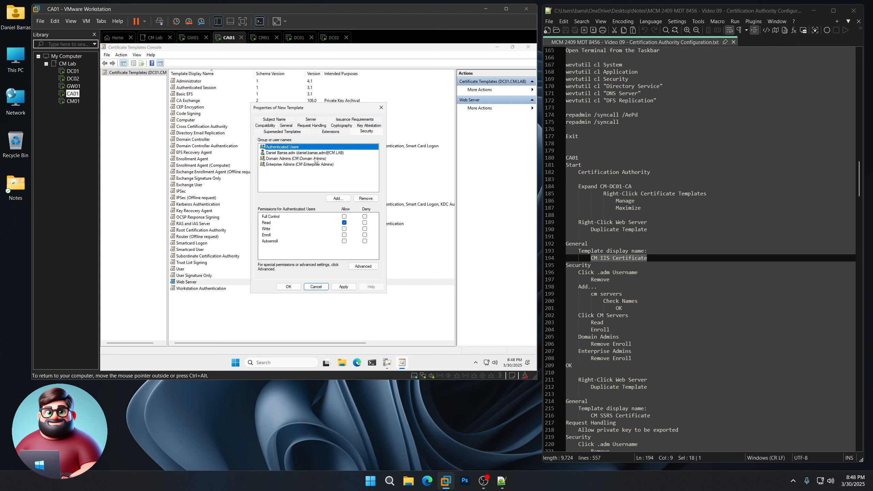
click(291, 154)
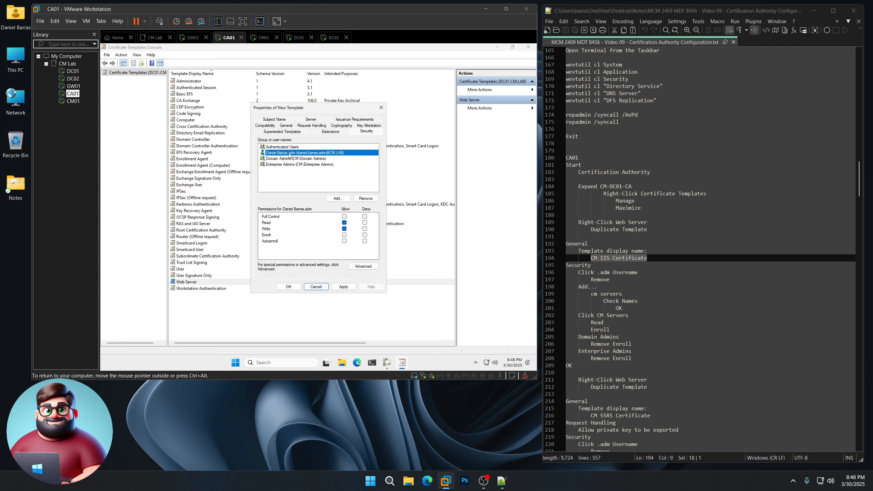
click(369, 198)
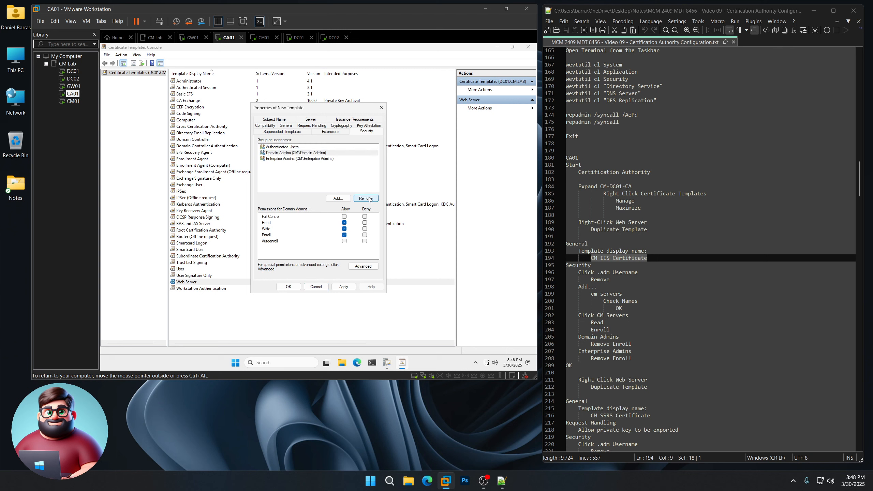
click(333, 199)
text(cm servers)
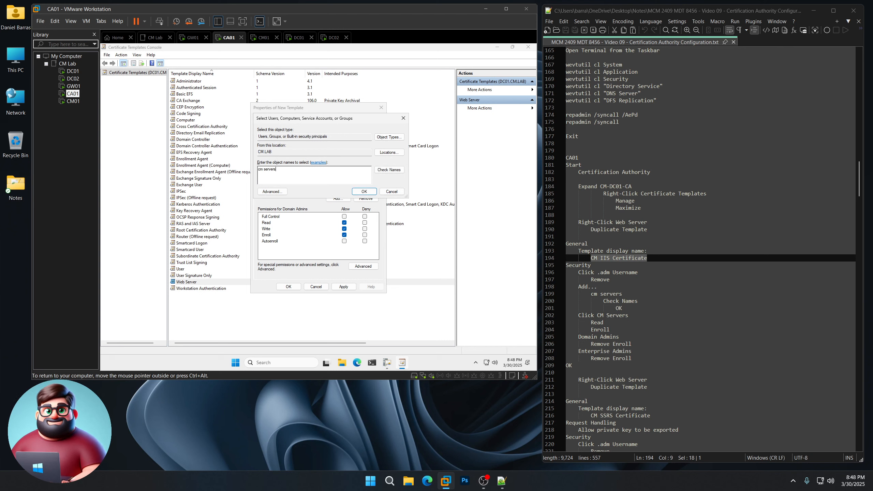
click(390, 169)
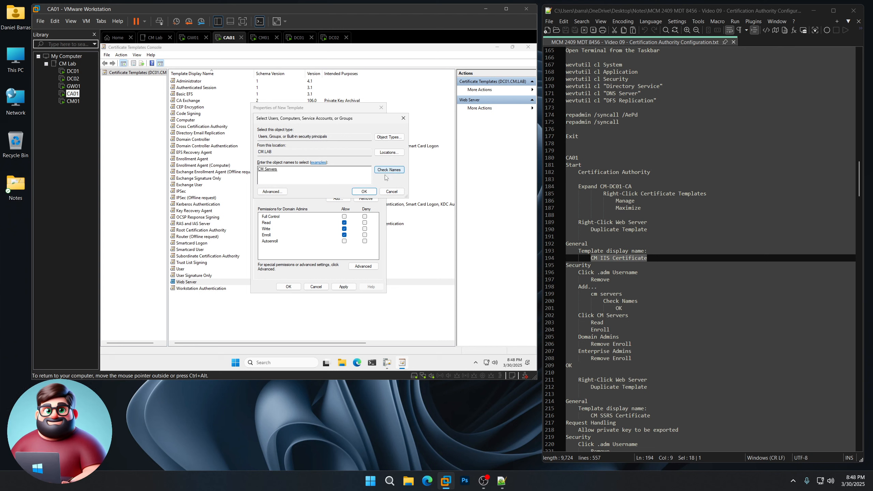
click(364, 192)
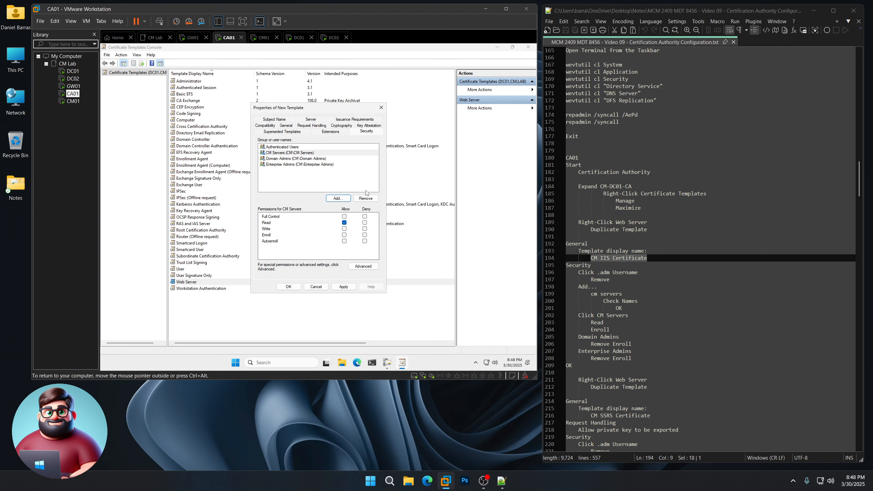
click(345, 235)
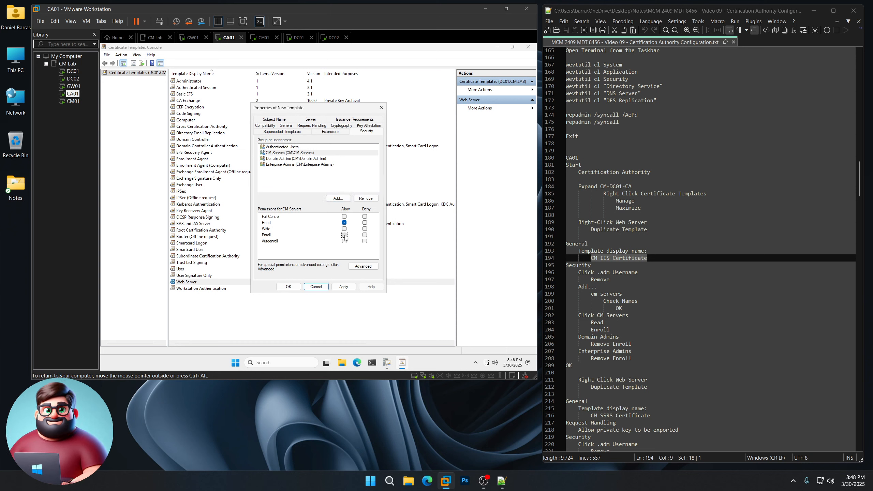
- Clear Enroll for Domain Admins and Enterprise Admins, then save the template
click(290, 159)
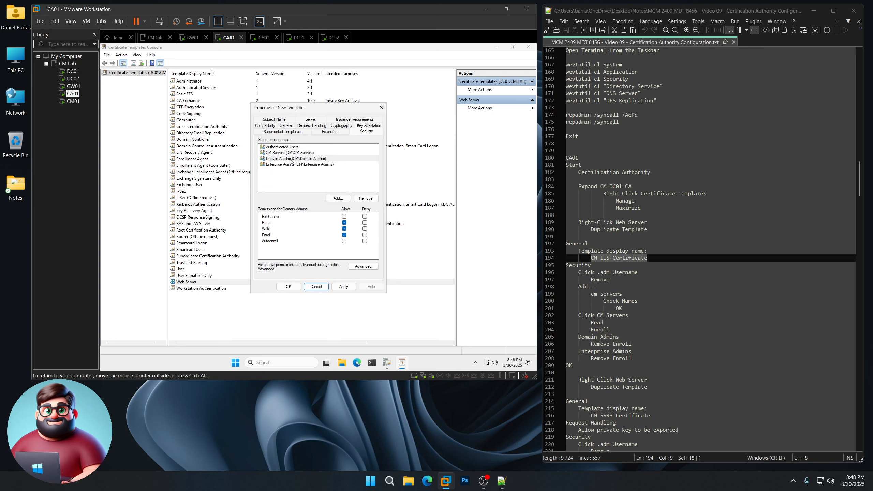
click(344, 235)
click(297, 165)
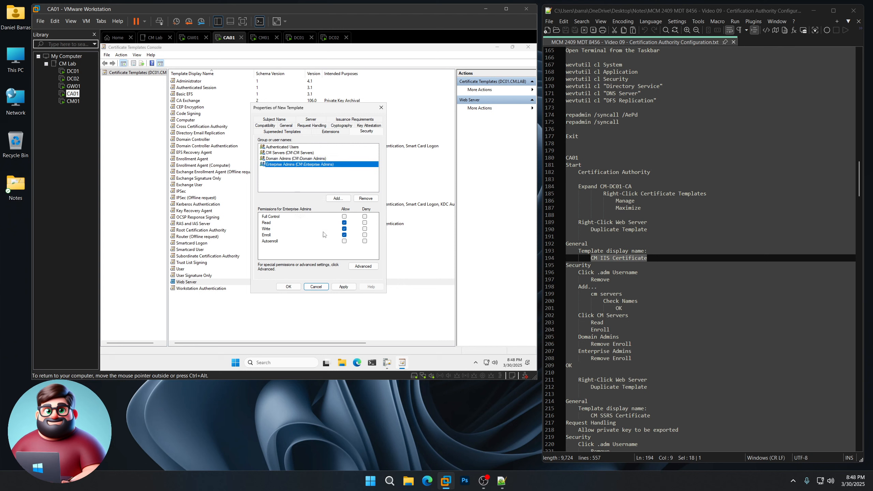
click(344, 235)
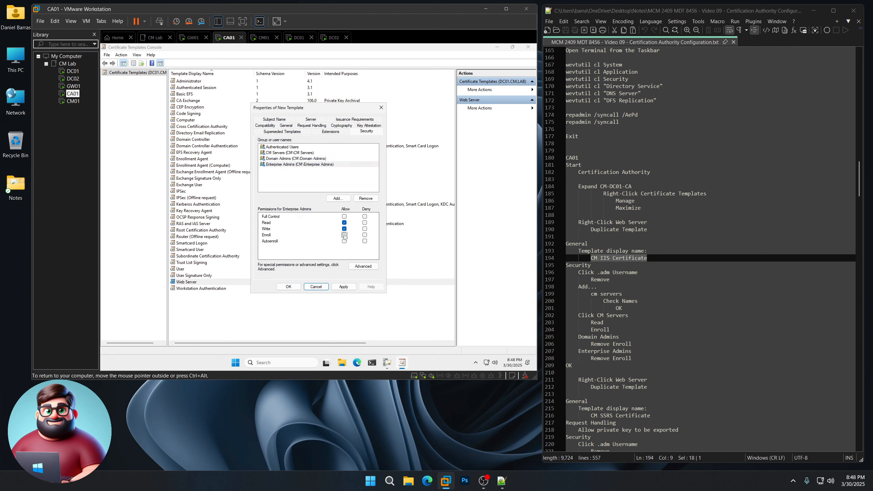
click(291, 286)
scroll(627, 306, down, 10)
scroll(626, 306, down, 2)
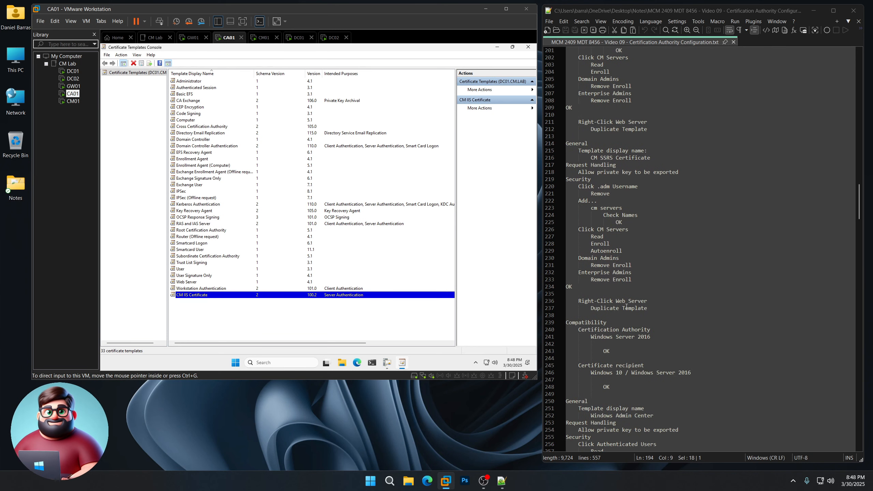
- Duplicate Web Server as 'CM SSRS Certificate' with an exportable private key
click(187, 282)
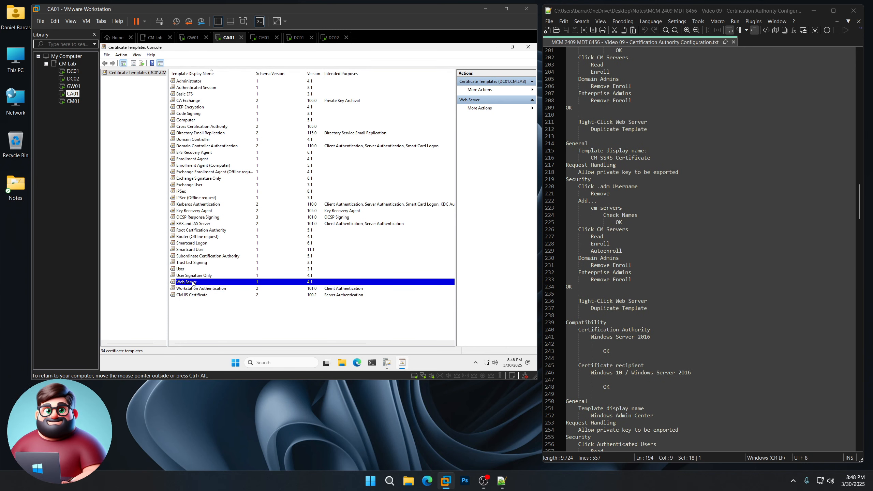
right_click(192, 284)
click(214, 286)
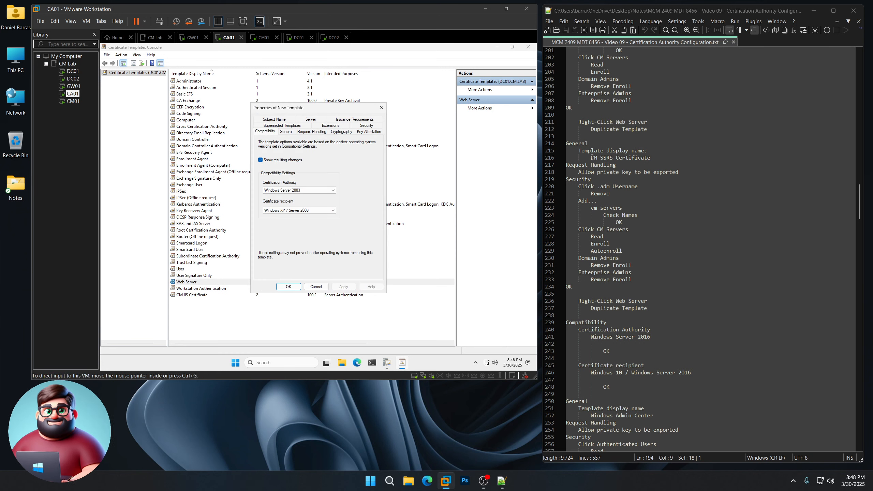
drag(592, 157, 656, 158)
right_click(643, 160)
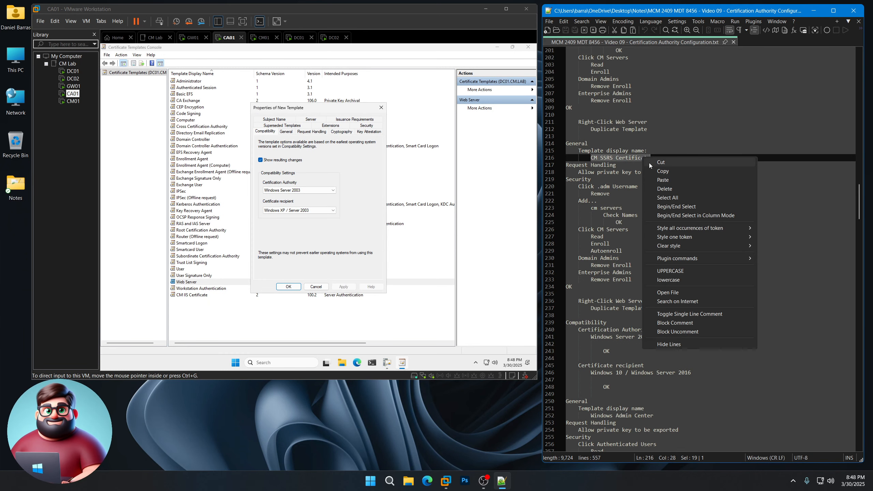
click(663, 170)
click(286, 132)
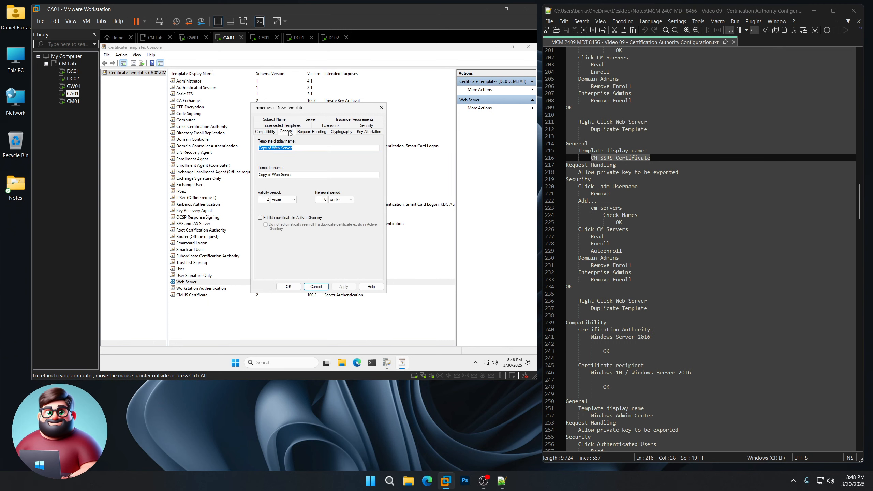
key(ctrl+v)
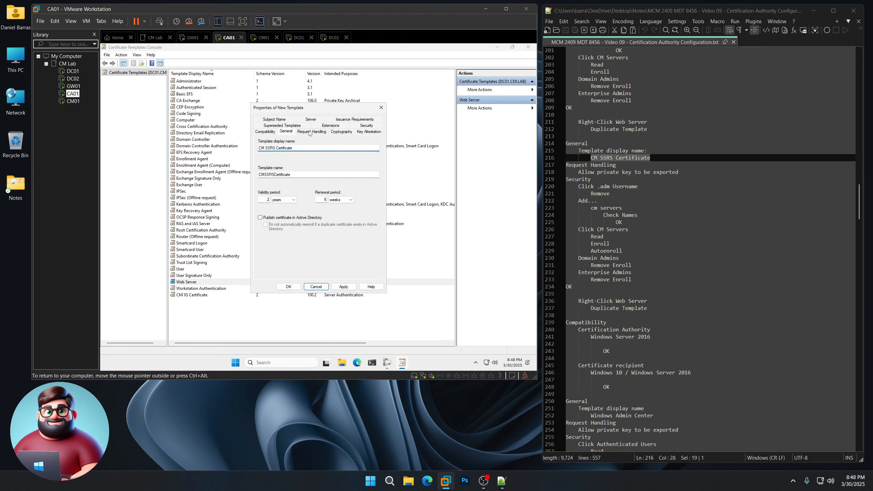
click(309, 132)
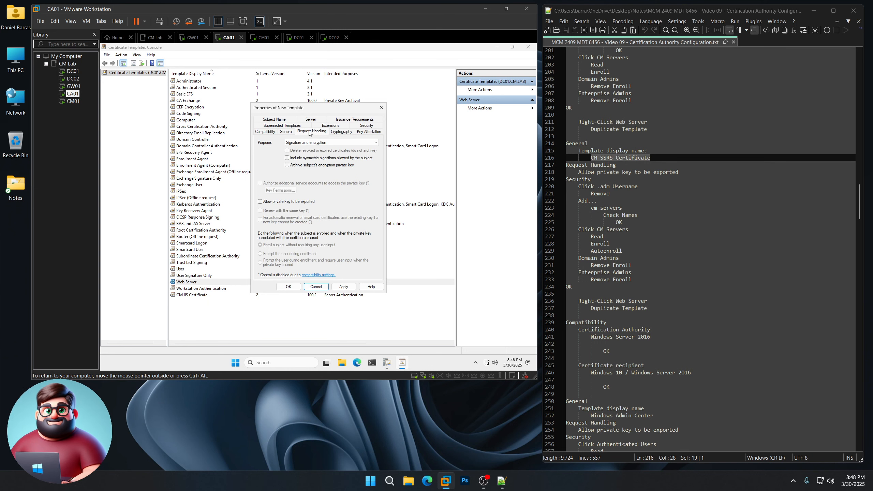
click(260, 202)
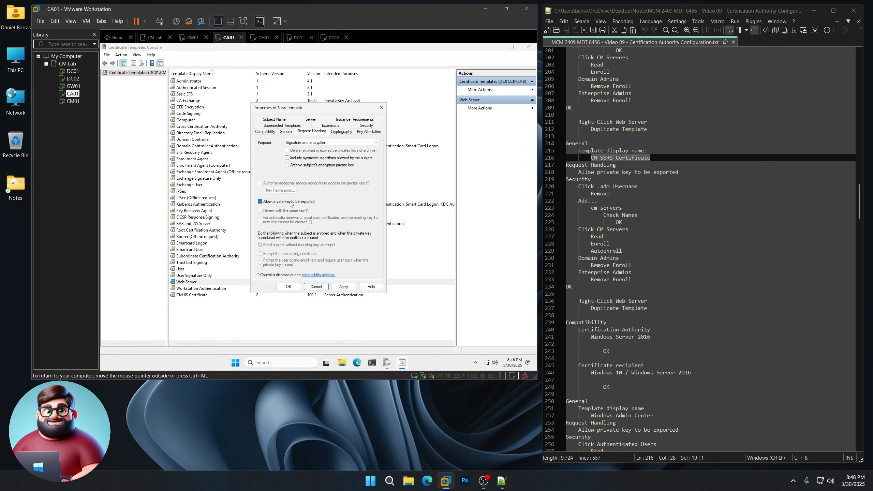
- Remove the personal admin account and add 'cm servers' with Enroll allowed
click(370, 126)
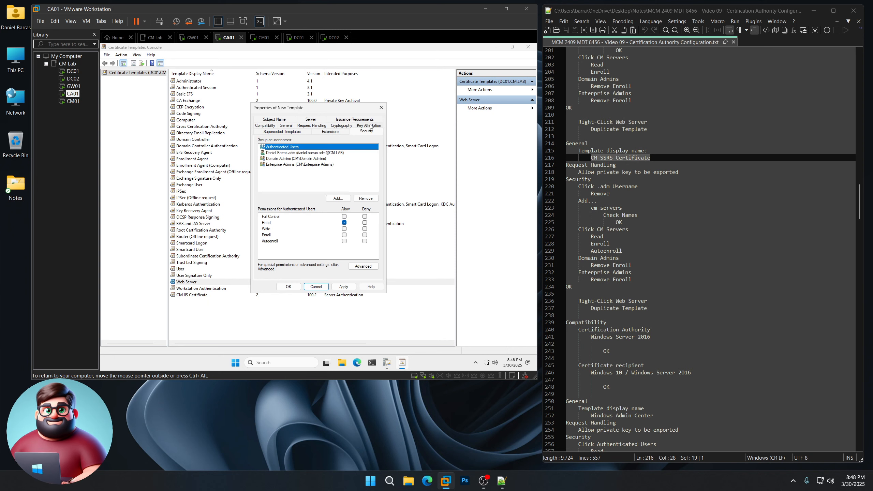
click(313, 152)
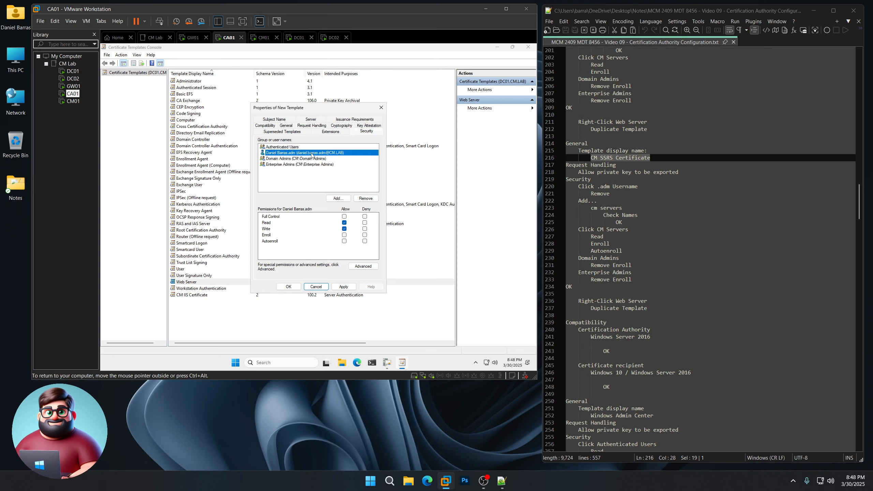
click(366, 199)
click(339, 198)
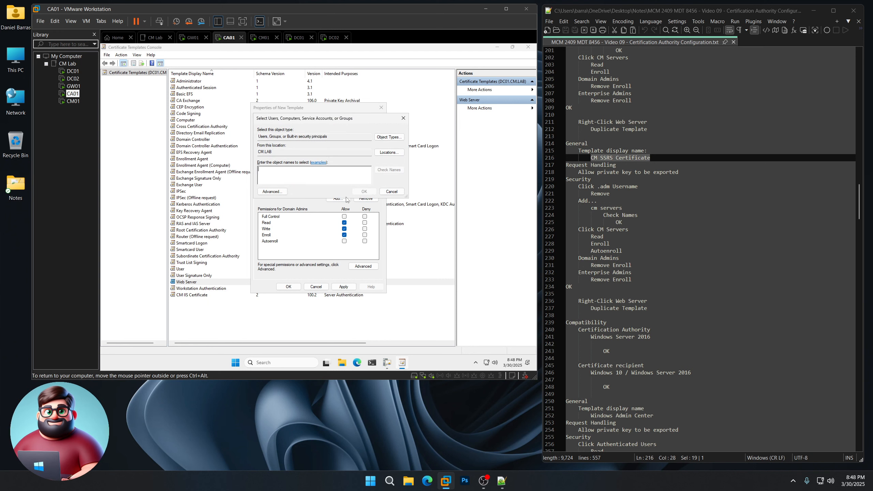
text(c)
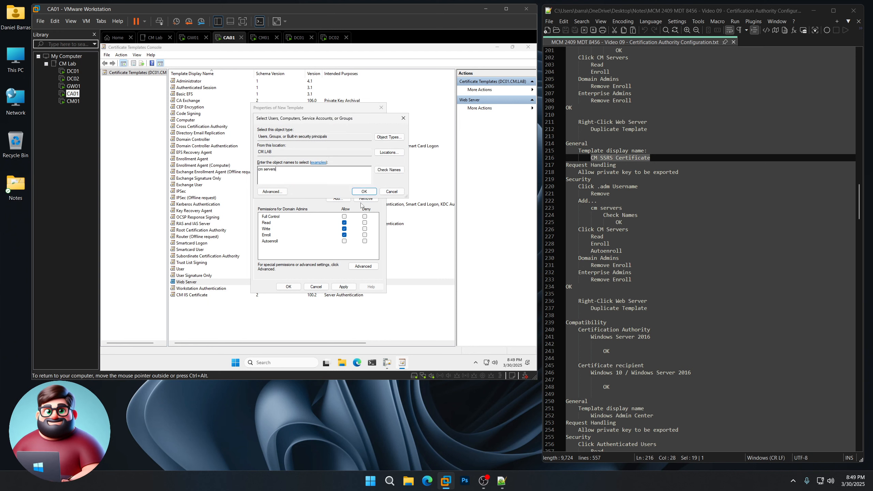
text(m servers)
click(386, 169)
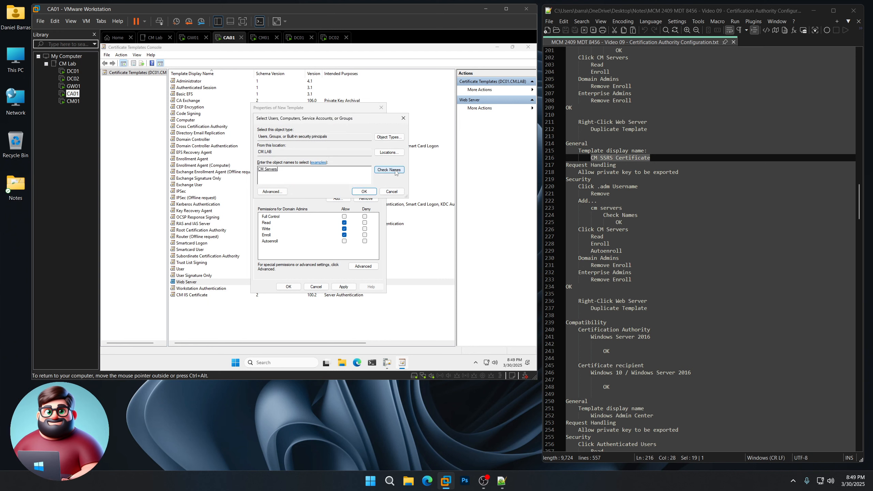
click(365, 192)
click(290, 154)
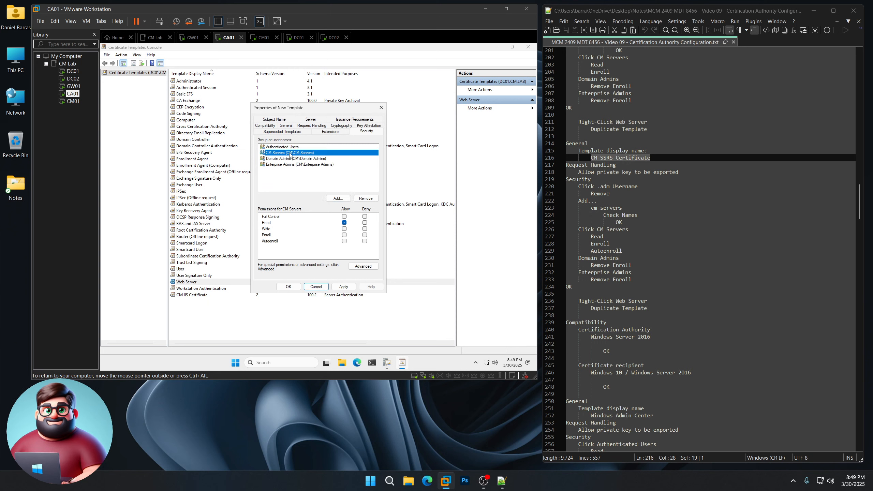
click(344, 235)
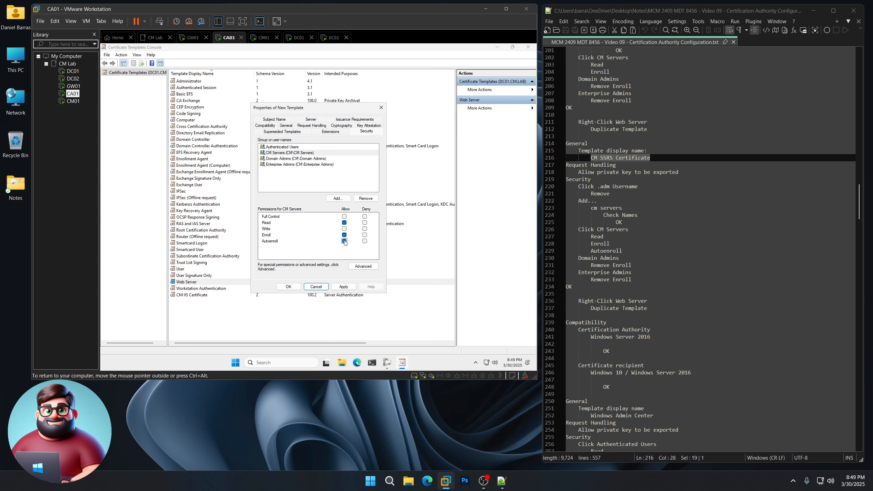
- Clear Enroll for Domain Admins and Enterprise Admins, then save the template
click(296, 159)
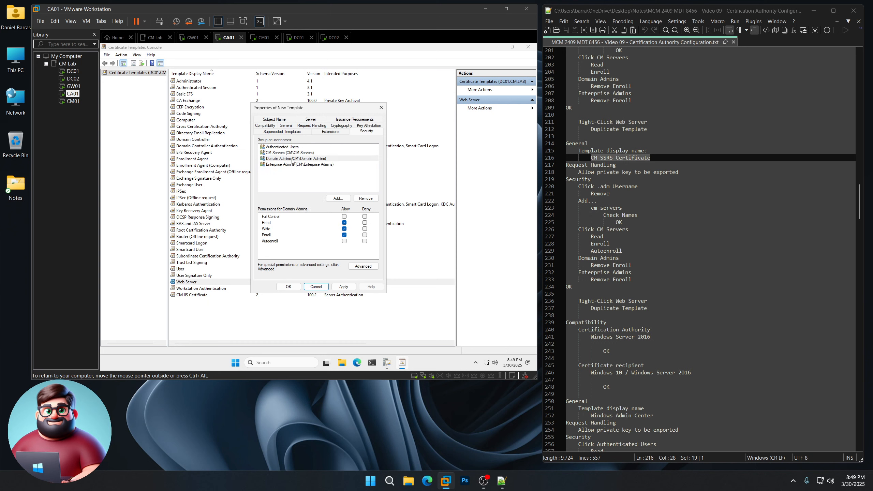
click(344, 235)
click(291, 164)
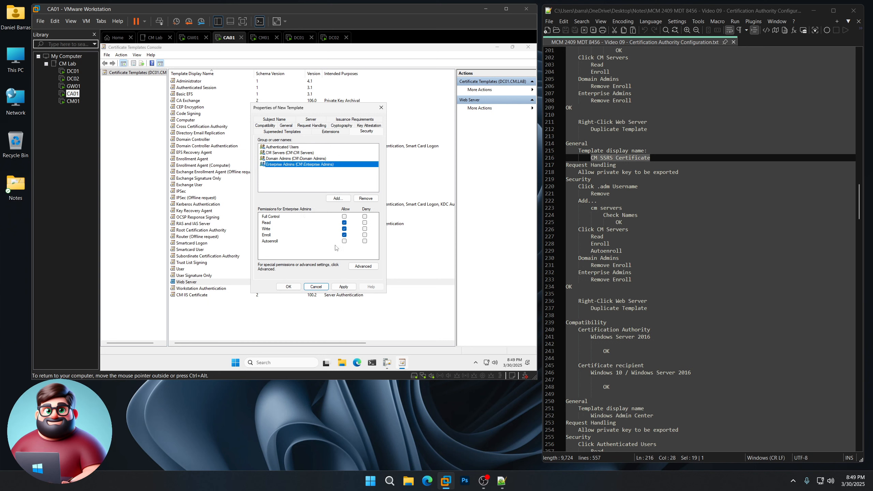
click(345, 236)
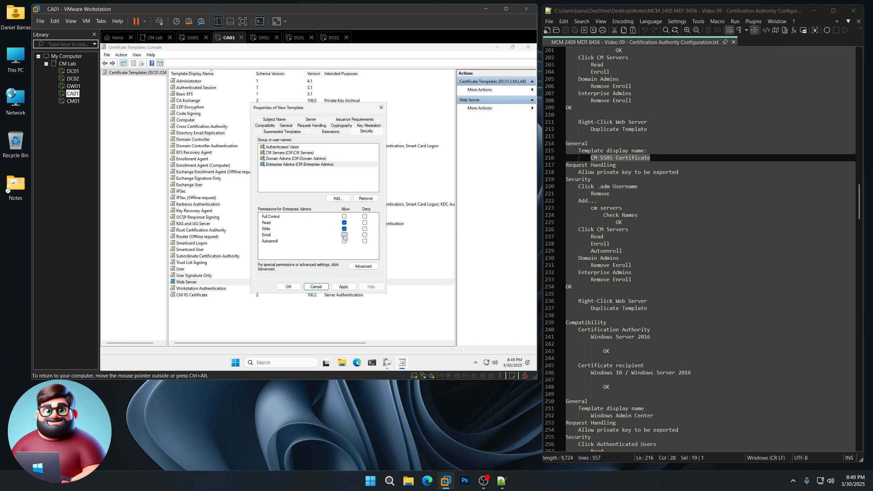
click(289, 287)
scroll(633, 289, down, 8)
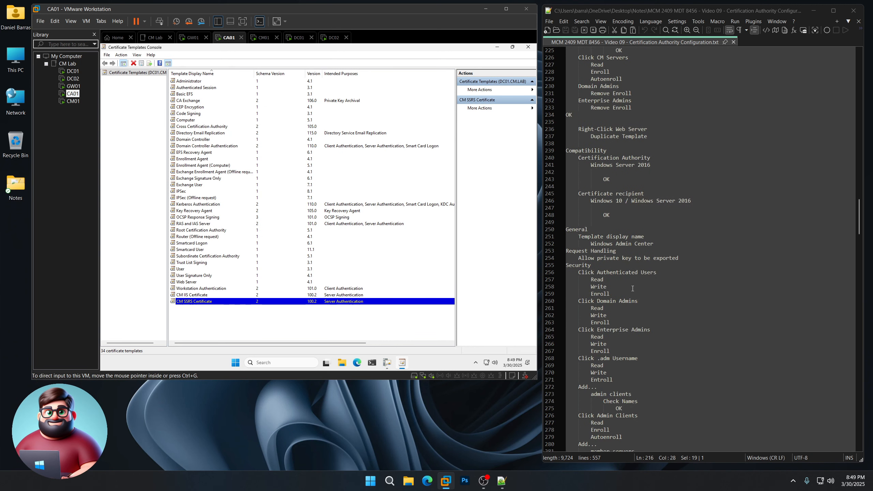
- Duplicate Web Server with Windows Server 2016 CA and Windows 10/Server 2016 recipient compatibility
right_click(192, 283)
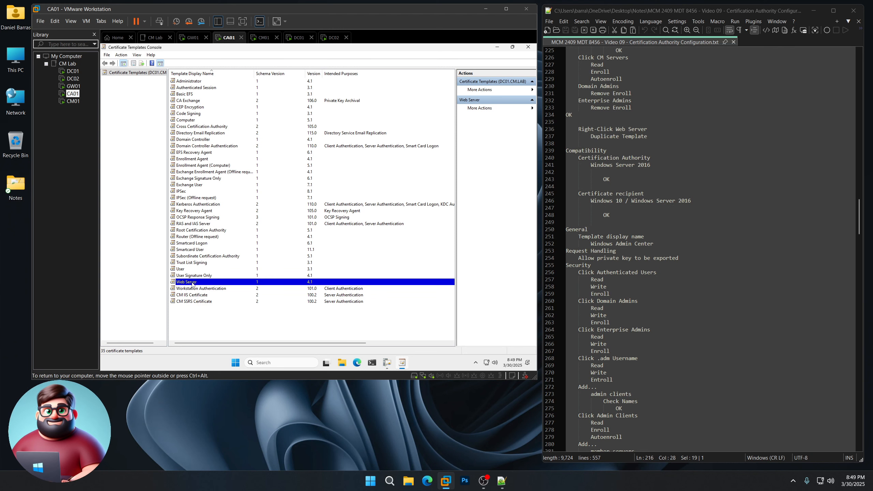
click(211, 289)
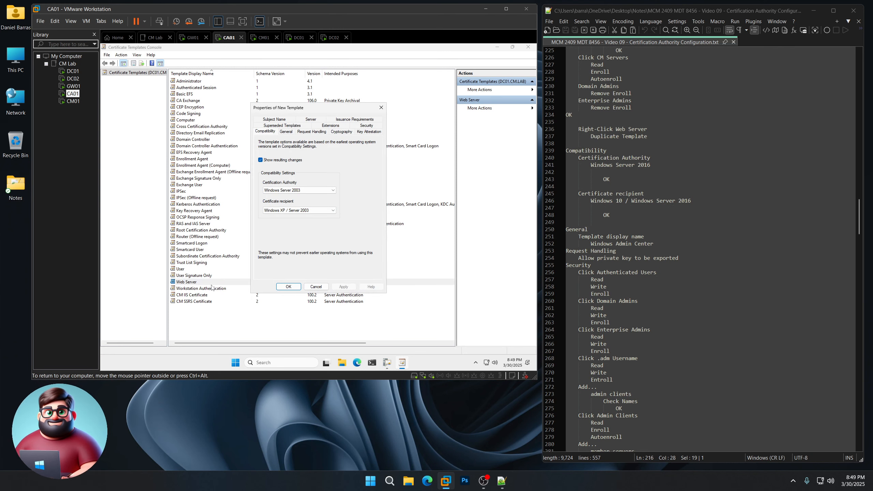
click(291, 190)
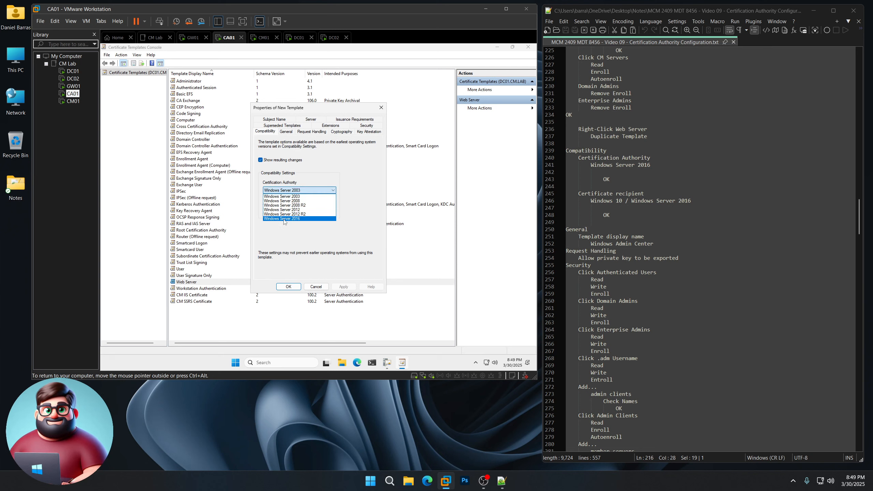
click(284, 218)
click(361, 252)
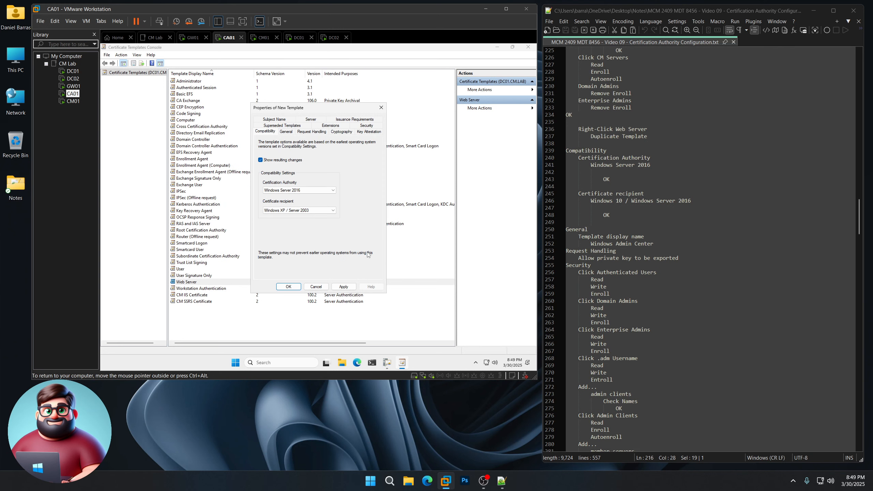
click(291, 210)
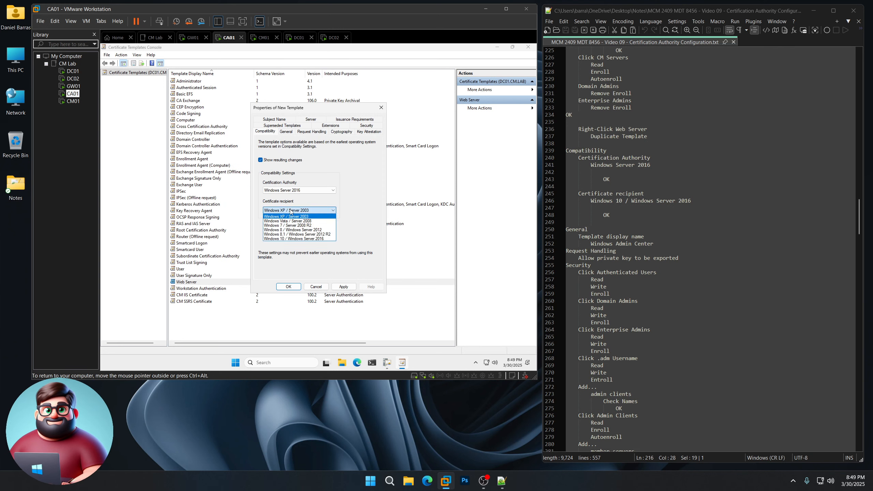
click(295, 238)
click(367, 252)
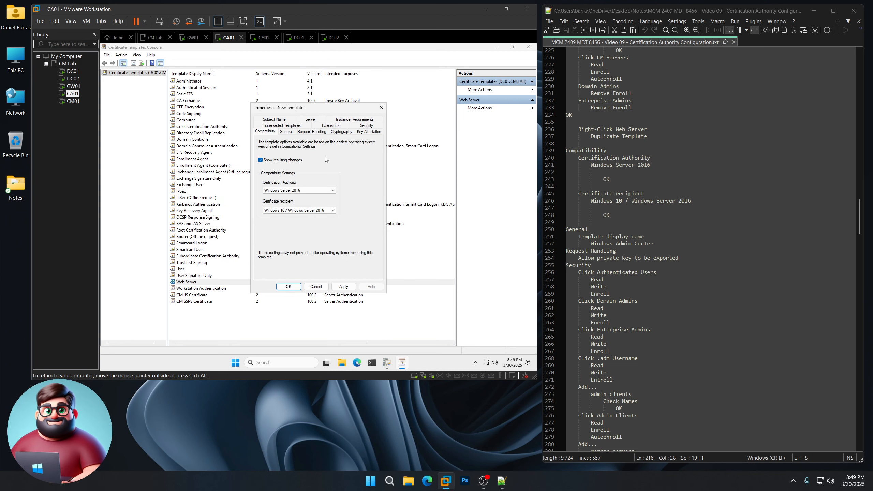
- Name the template 'Windows Admin Center' and allow its private key to be exported
click(286, 132)
drag(654, 245, 593, 246)
right_click(593, 246)
click(612, 258)
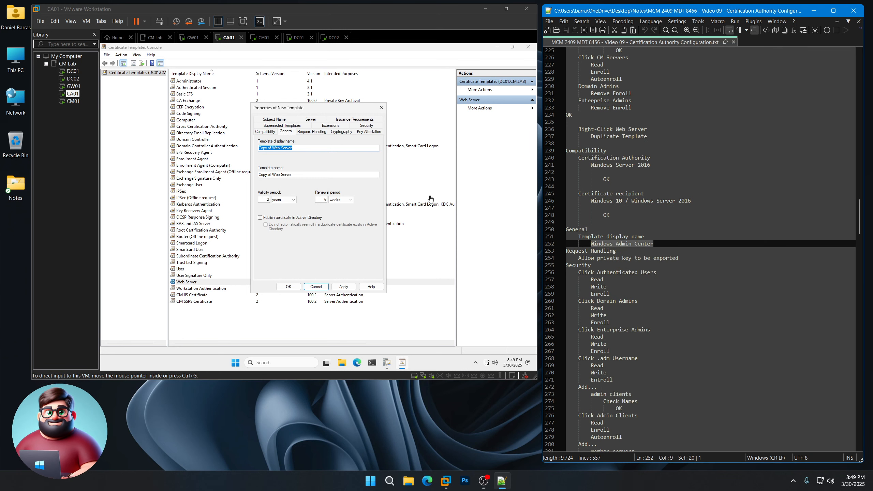
click(317, 168)
key(ctrl+v)
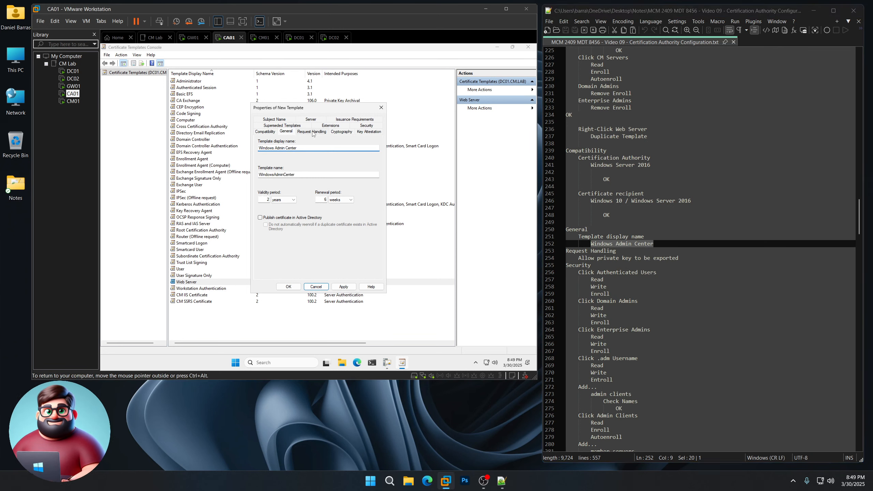
click(312, 132)
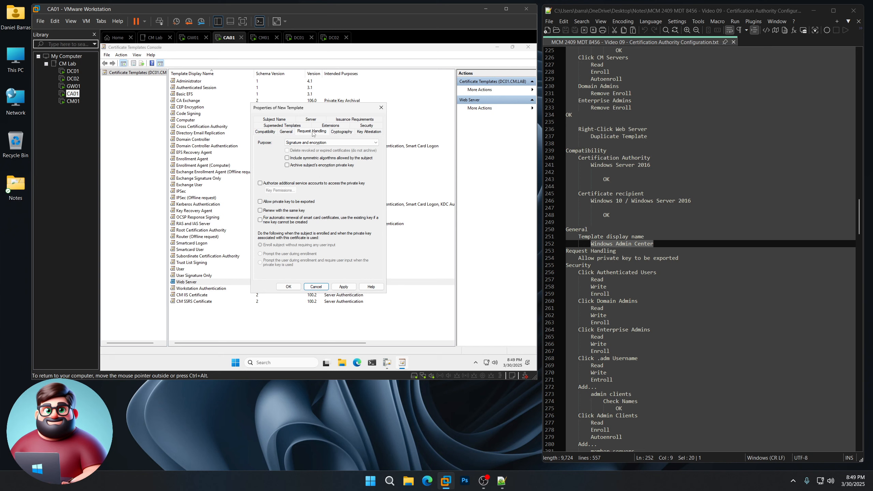
click(260, 202)
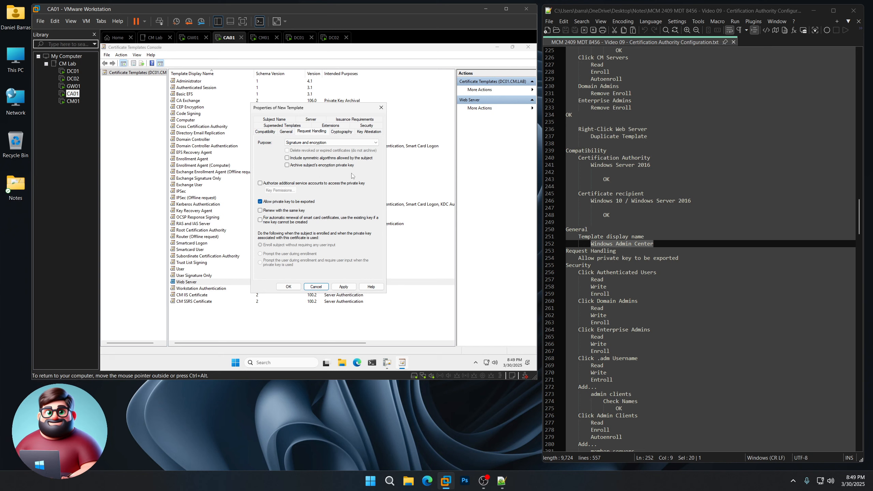
click(366, 126)
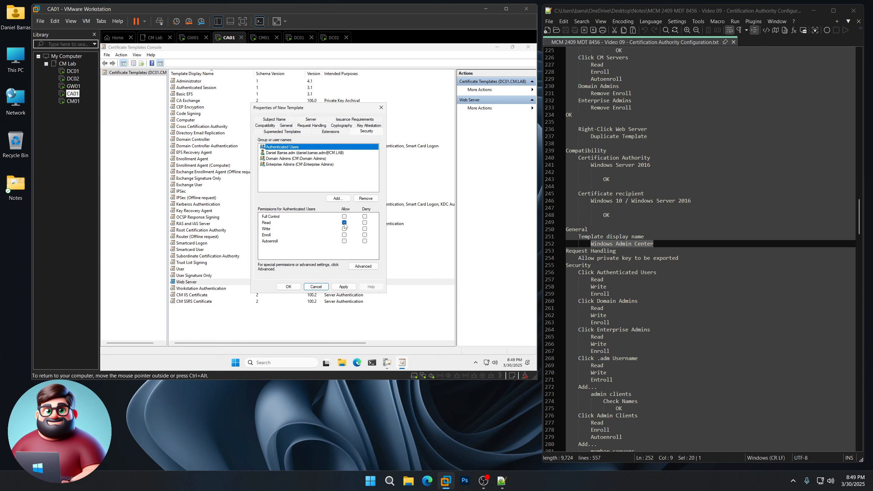
- Give Authenticated Users Write and Enroll, and allow the personal admin account to enroll
click(345, 230)
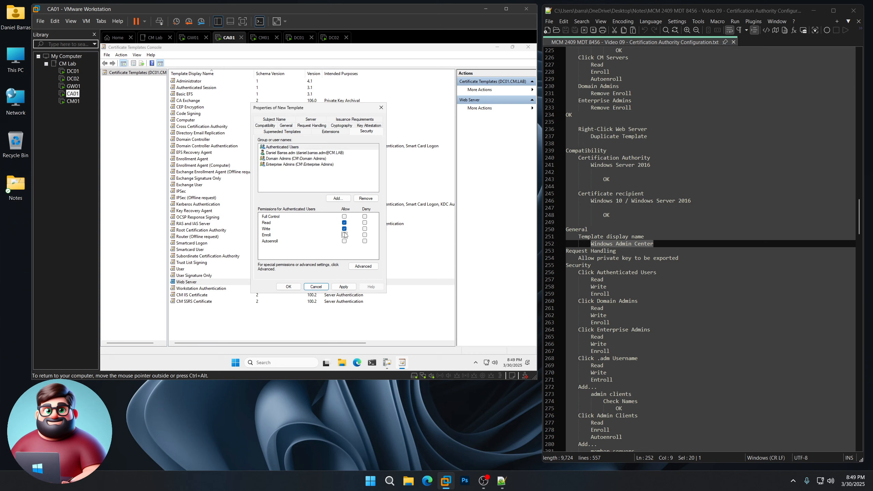
click(344, 235)
click(298, 158)
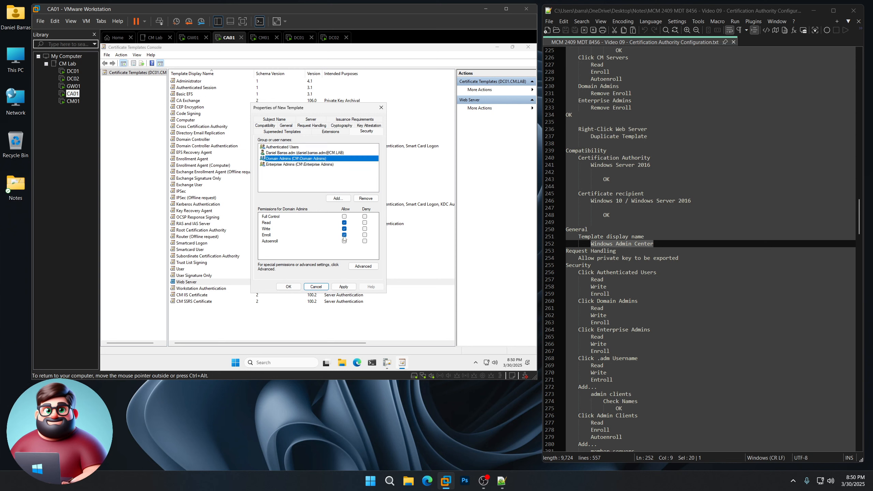
click(301, 165)
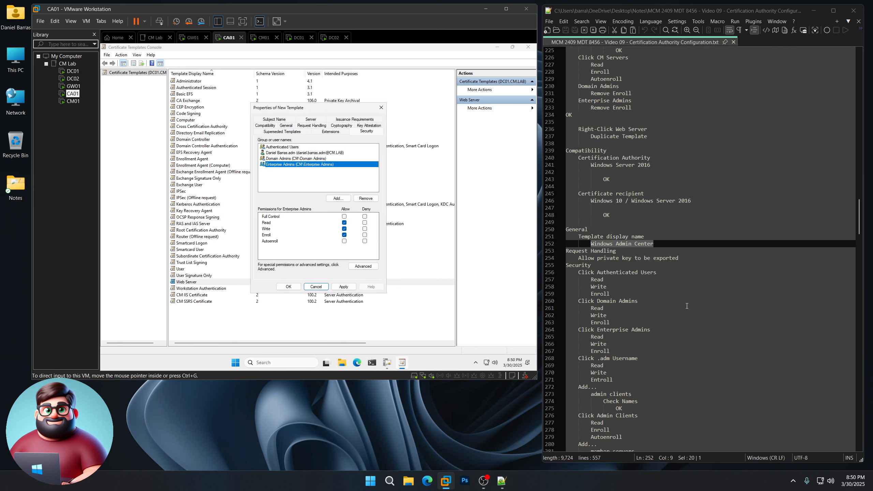
scroll(687, 306, down, 8)
click(301, 153)
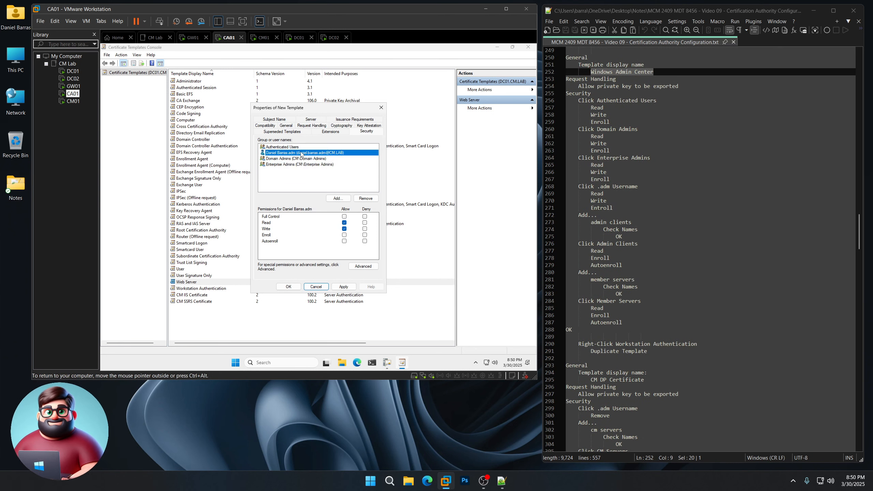
click(345, 235)
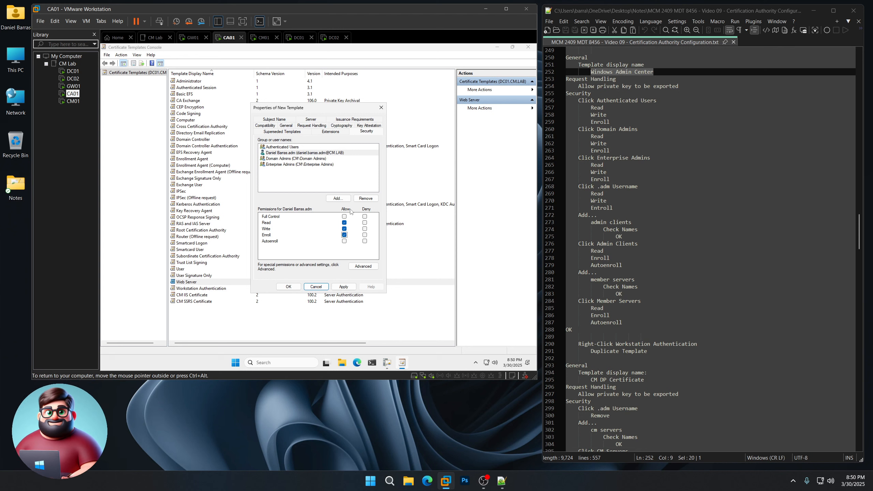
- Add Admin Clients with Enroll and Autoenroll allowed
click(338, 199)
text(admin clients)
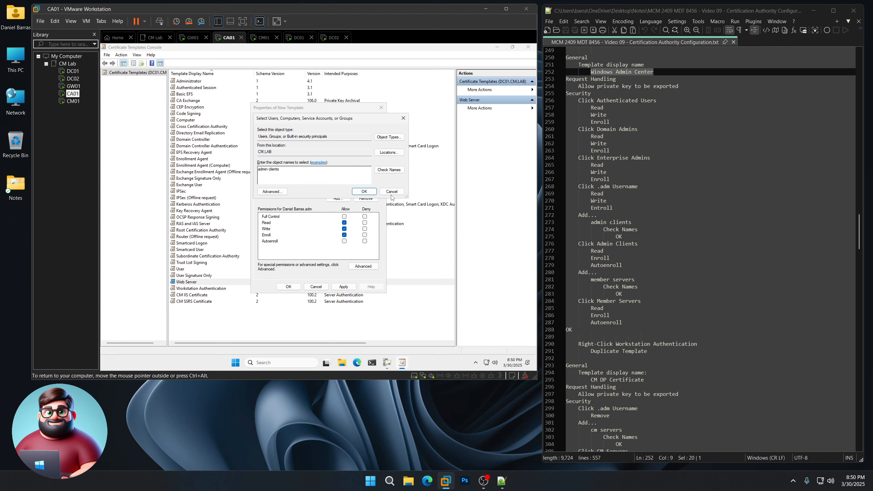
click(389, 170)
click(365, 192)
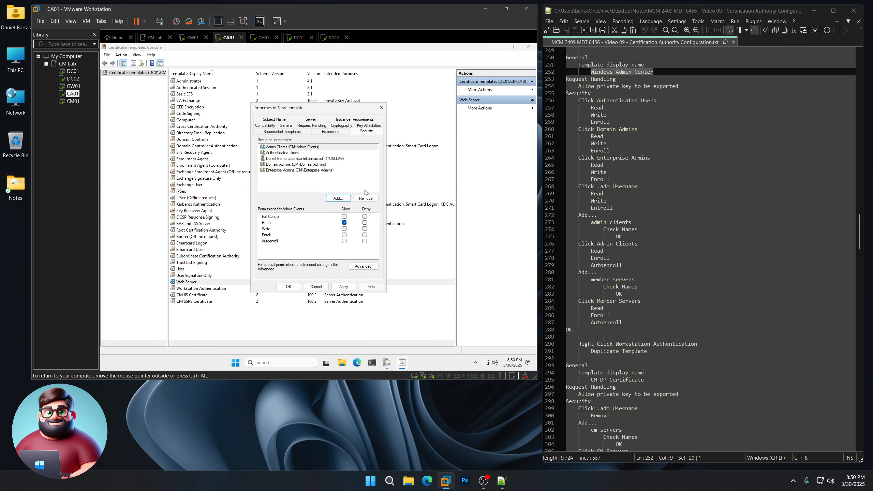
click(344, 235)
click(344, 241)
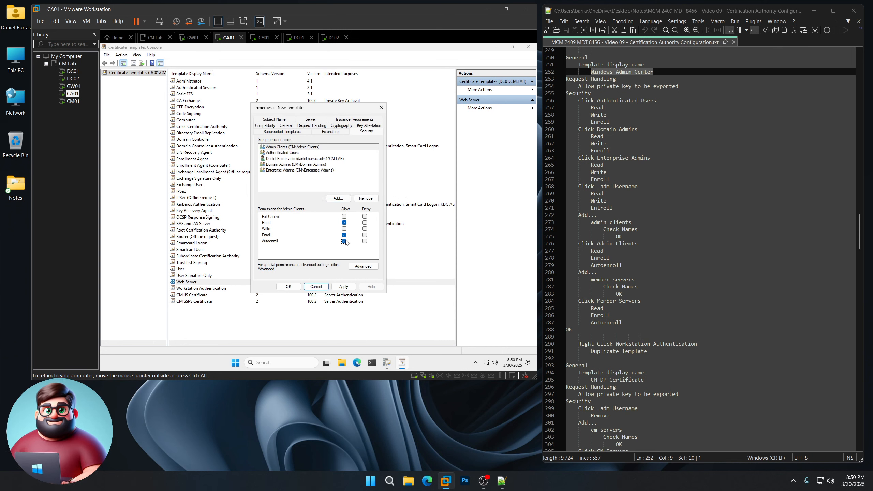
- Add Member Servers with Enroll and Autoenroll, then save the Windows Admin Center template
click(338, 198)
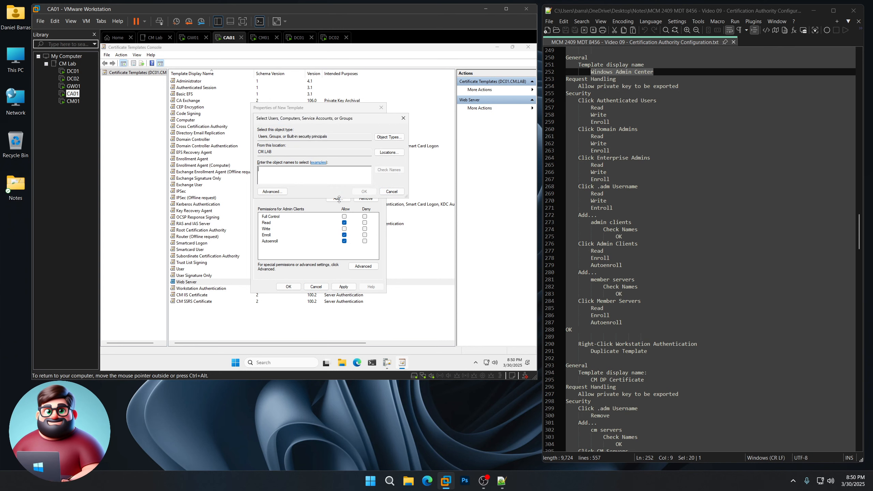
text(member servers)
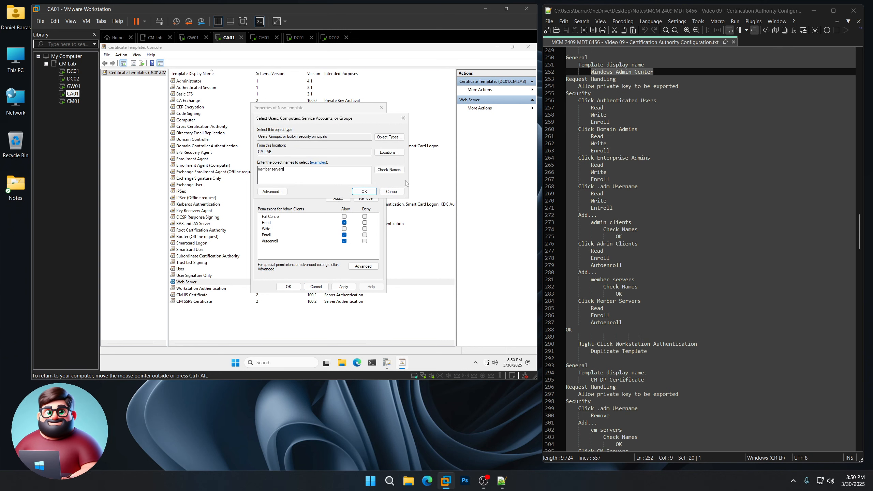
click(388, 170)
click(364, 192)
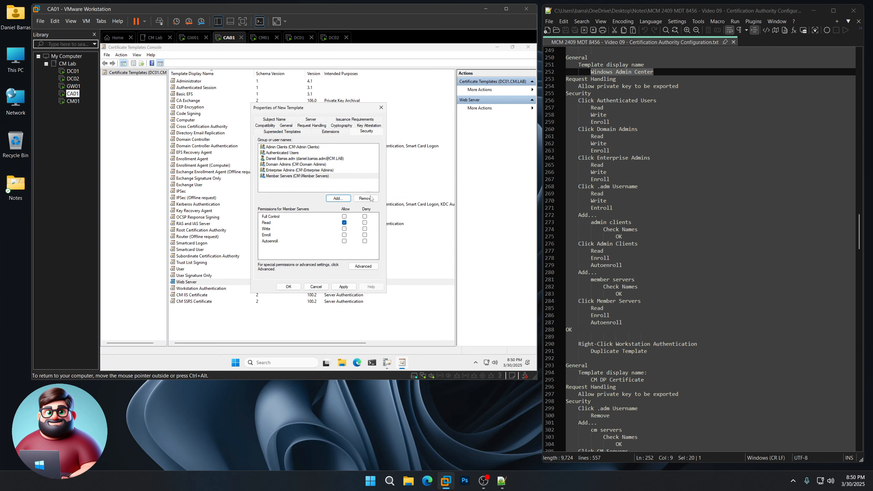
click(344, 235)
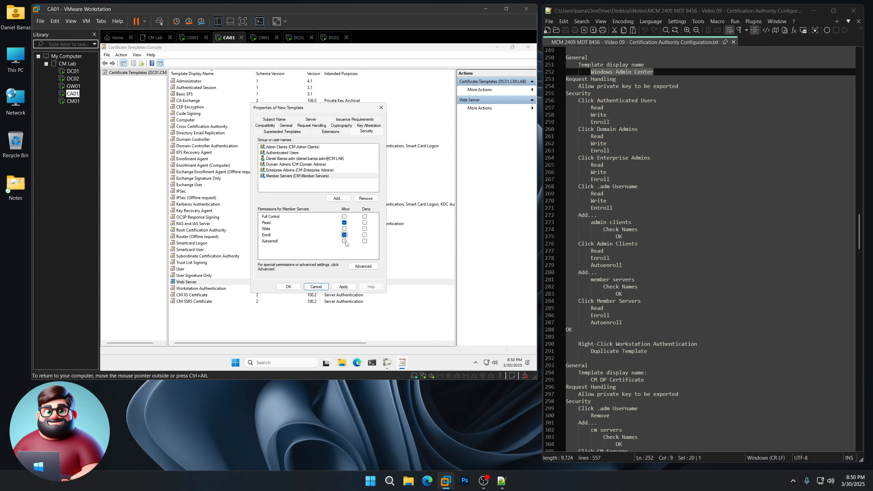
click(345, 241)
click(290, 287)
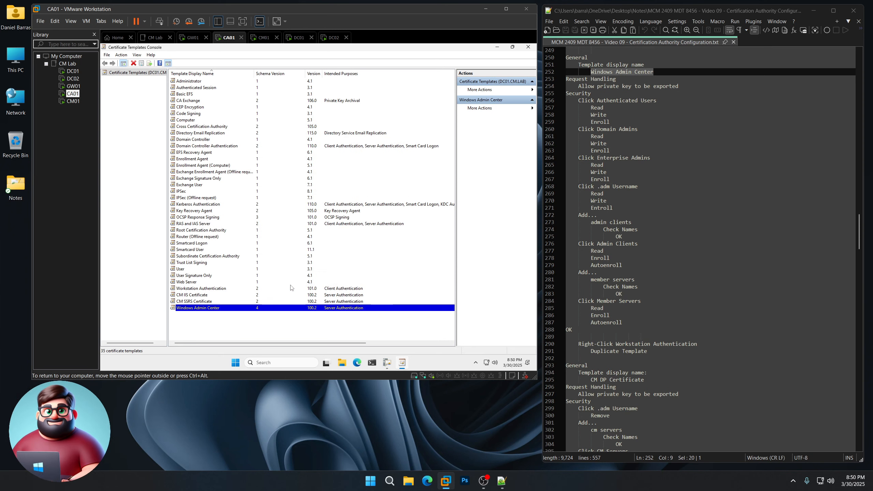
- Duplicate the Workstation Authentication template with display name 'CM DP Certificate'
scroll(670, 313, down, 9)
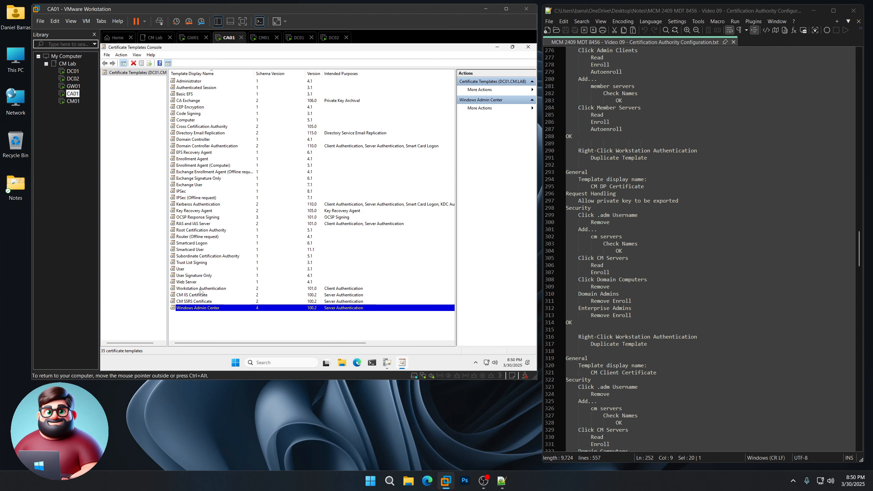
click(189, 289)
right_click(213, 292)
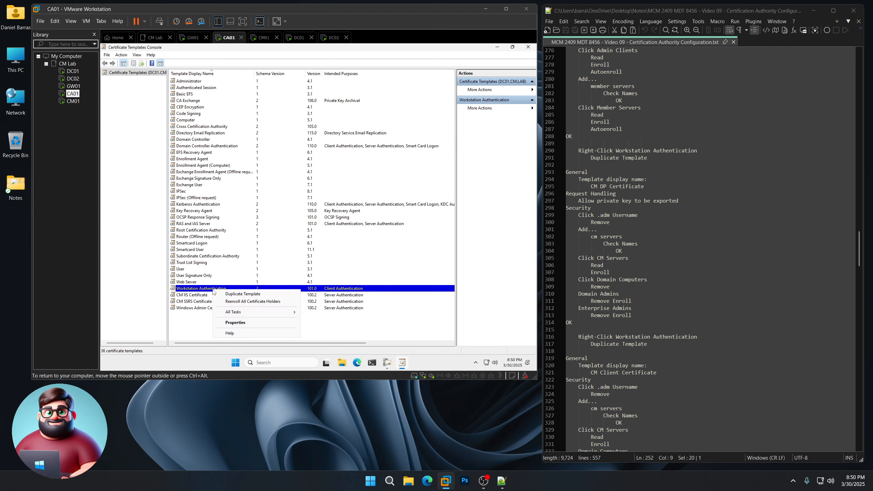
click(238, 296)
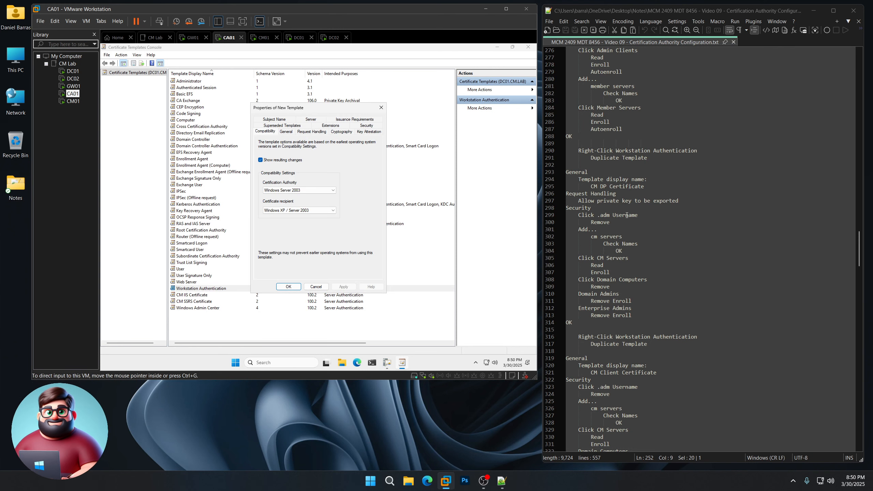
drag(647, 187, 591, 186)
right_click(606, 188)
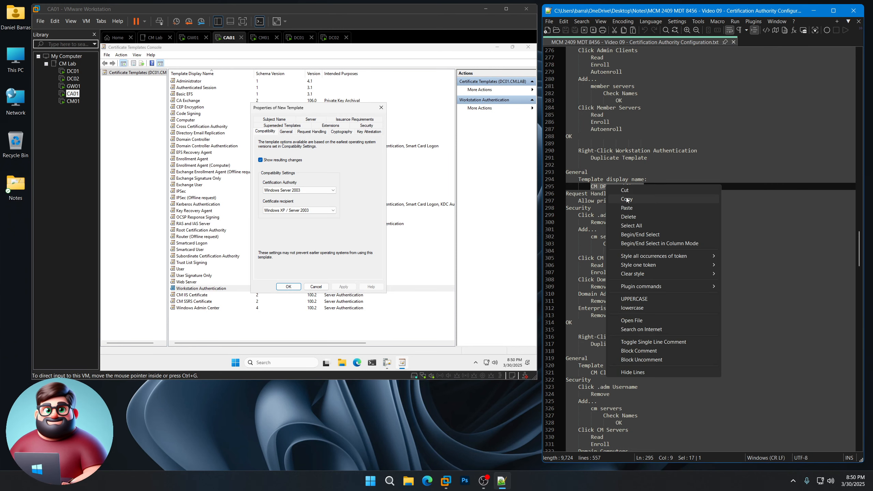
click(619, 199)
click(286, 131)
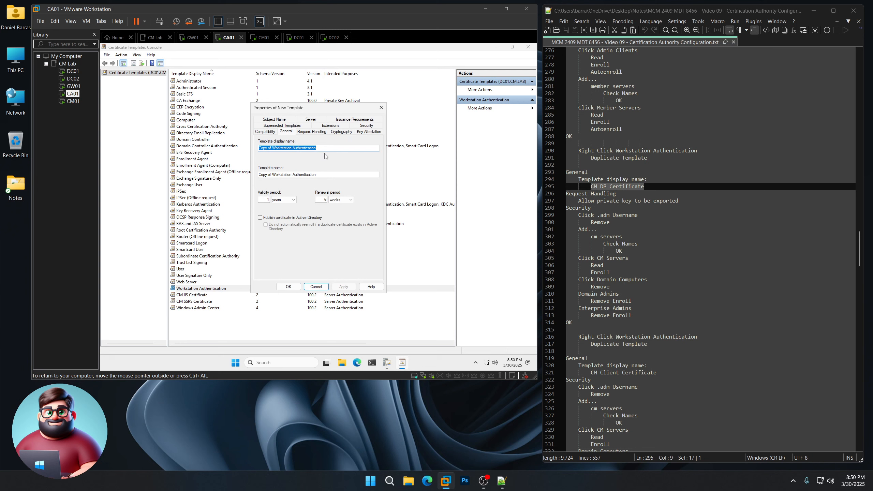
key(ctrl+v)
click(318, 132)
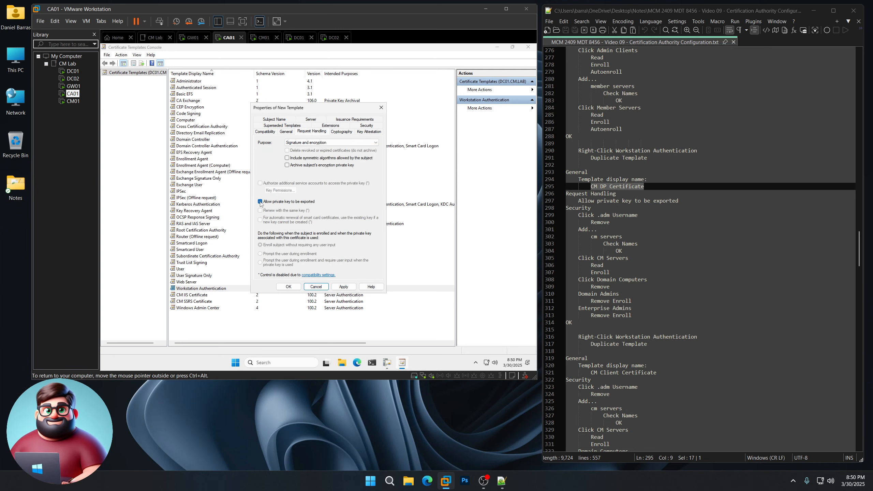
- In Security, remove the personal admin account and add 'cm servers' with Enroll allowed
click(362, 127)
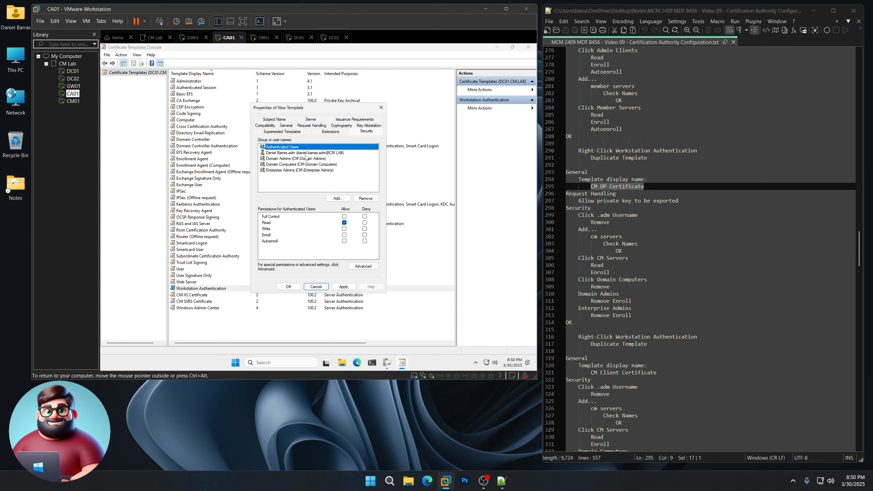
click(305, 155)
click(365, 199)
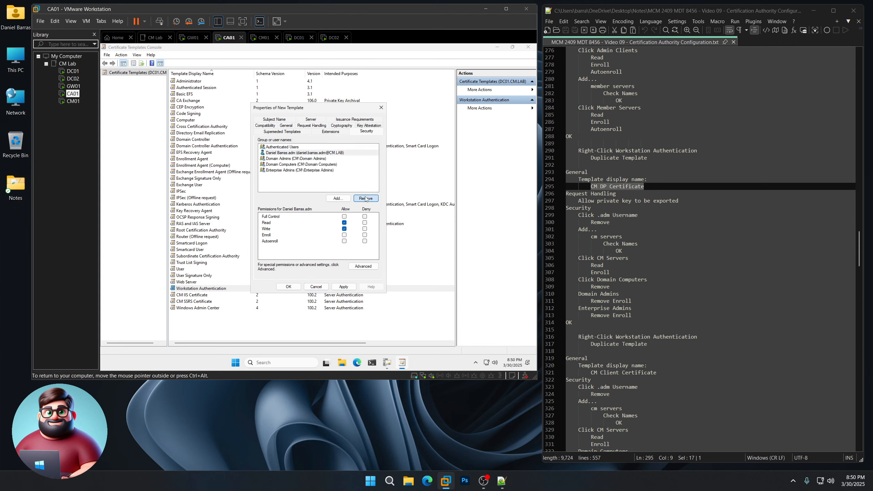
click(338, 198)
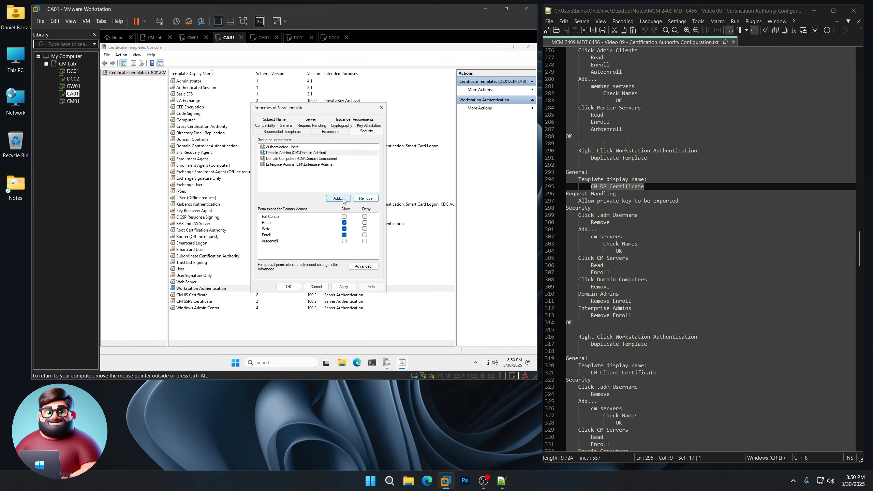
text(cm serv)
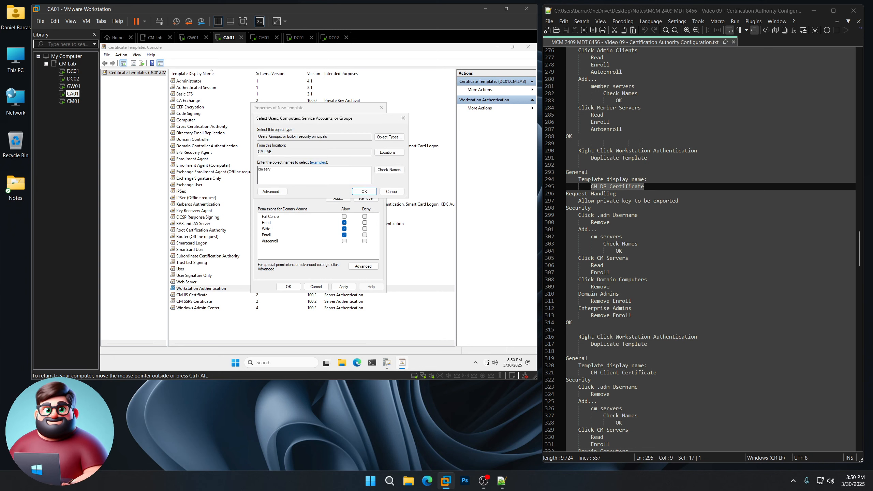
text(ers)
click(389, 170)
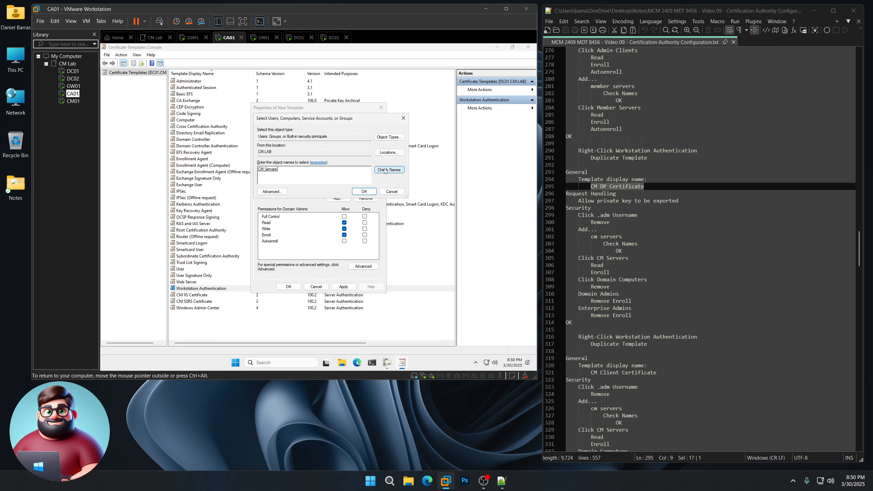
click(365, 192)
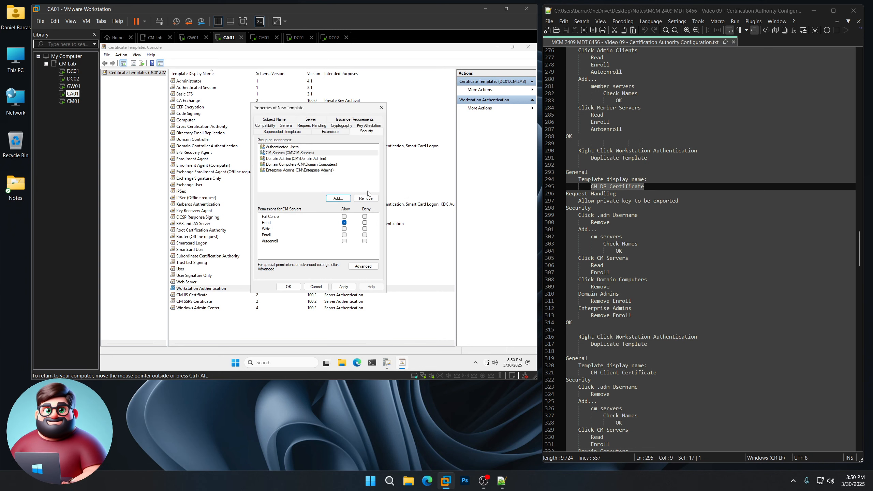
click(344, 236)
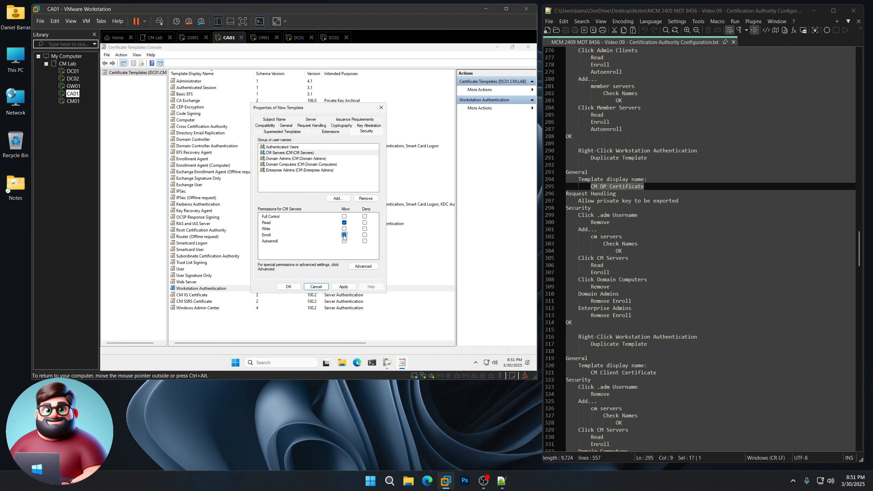
- Remove Domain Computers, clear Enroll for Domain and Enterprise Admins, and save the template
click(299, 164)
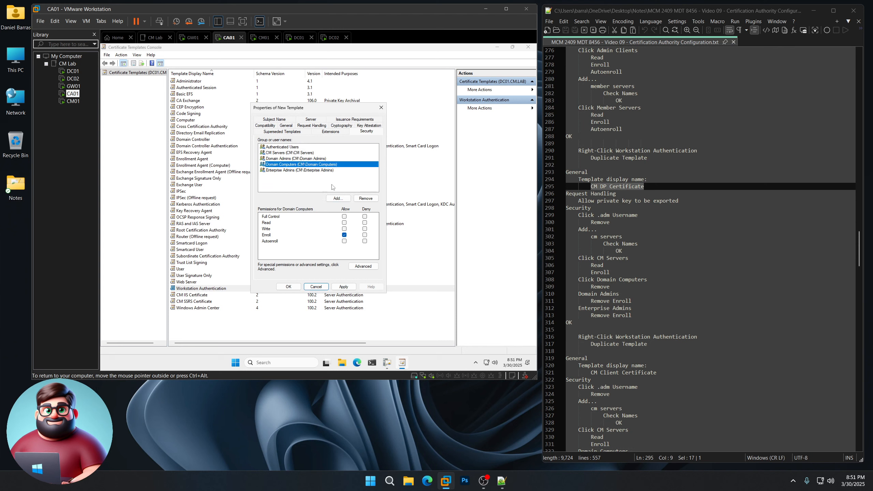
click(365, 199)
click(300, 159)
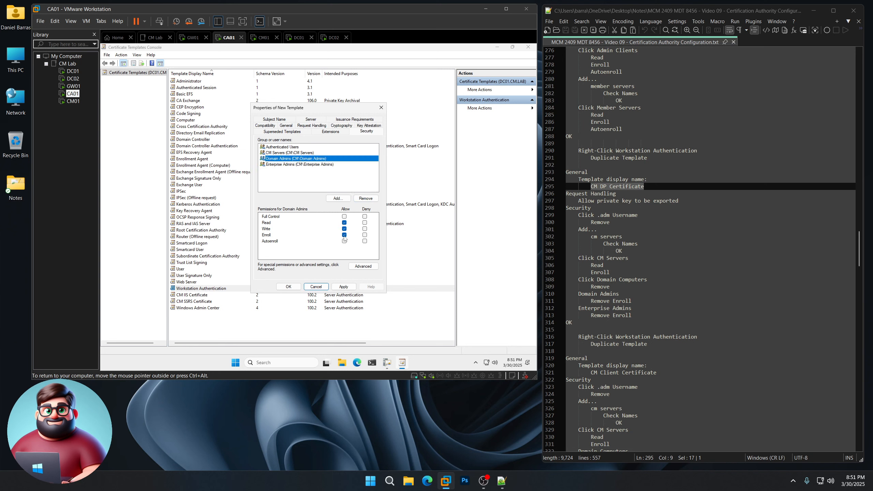
click(345, 235)
click(292, 164)
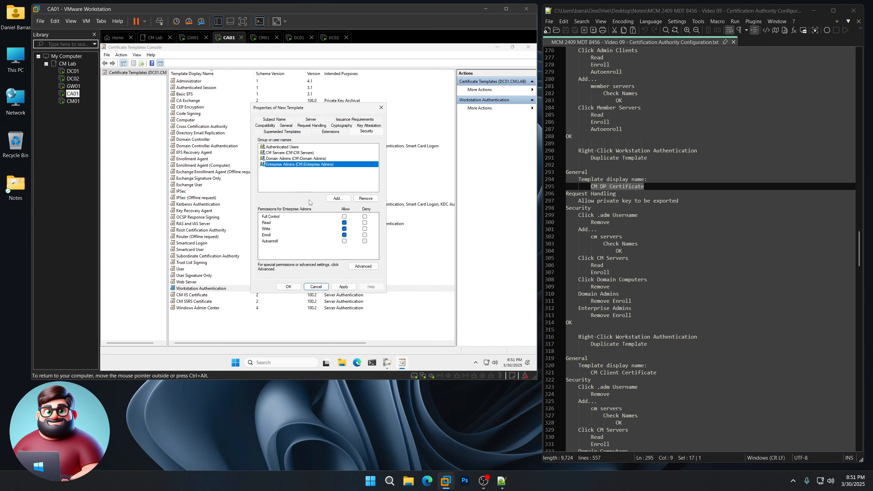
click(345, 235)
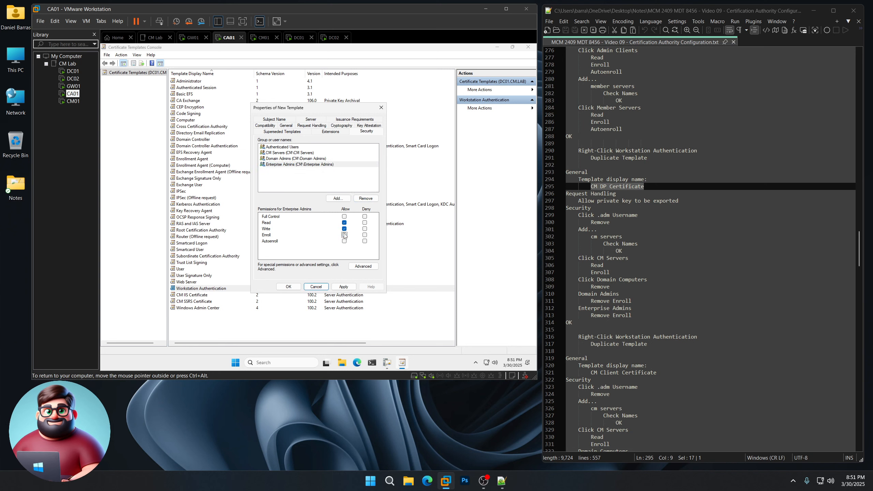
click(292, 287)
- Duplicate the Workstation Authentication template and name the copy 'CM Client Certificate'
scroll(702, 249, down, 9)
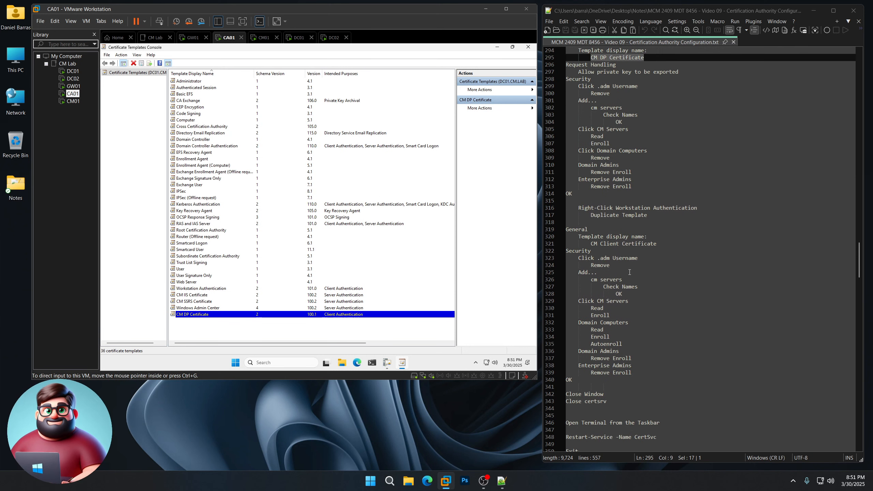
click(213, 288)
right_click(213, 288)
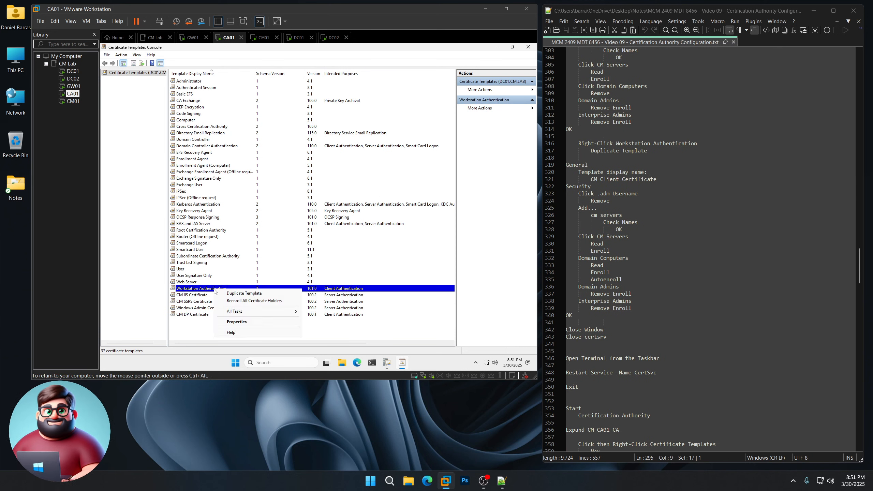
click(237, 294)
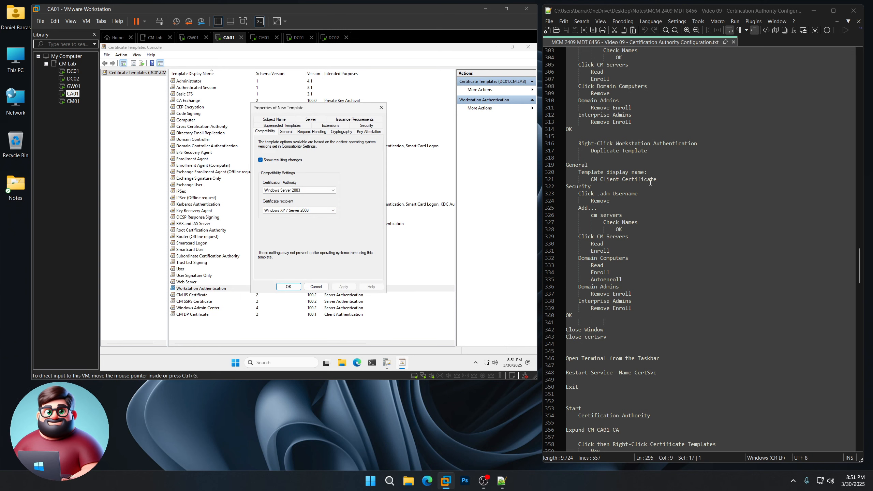
drag(658, 179, 591, 179)
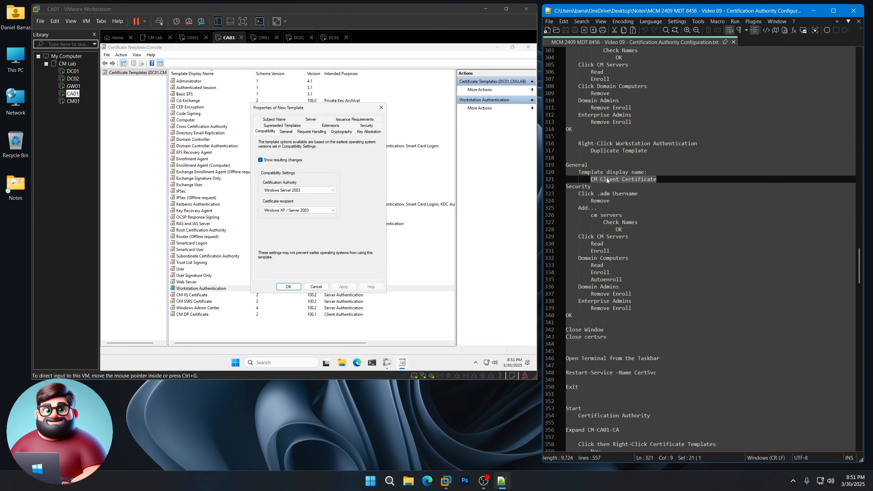
right_click(607, 178)
click(636, 192)
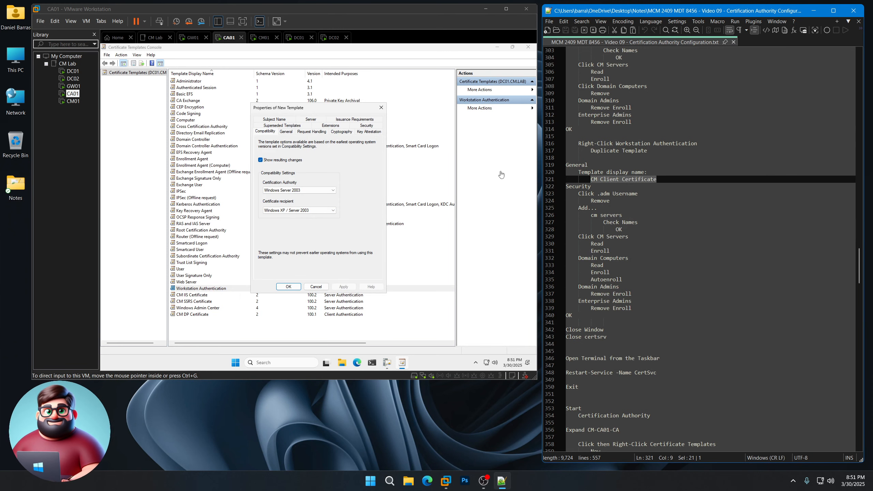
click(286, 132)
key(ctrl+v)
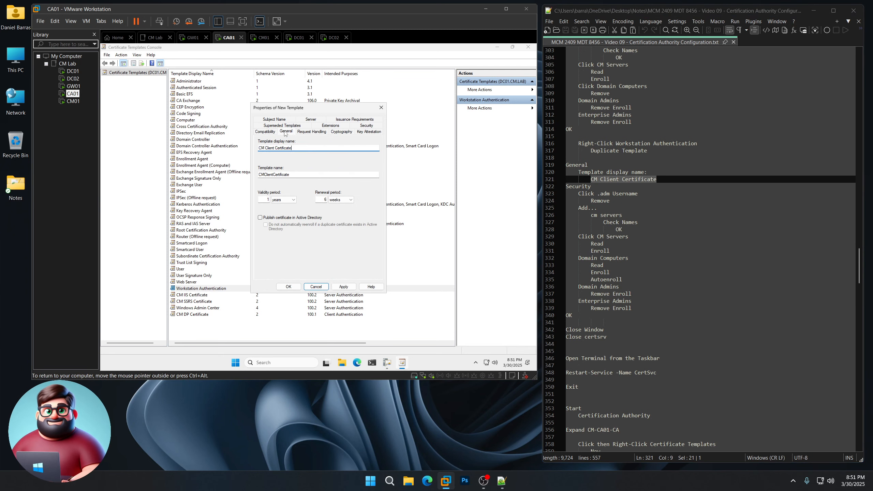
- Remove the admin account from the template's permissions and add CM Servers with Enroll allowed
click(361, 126)
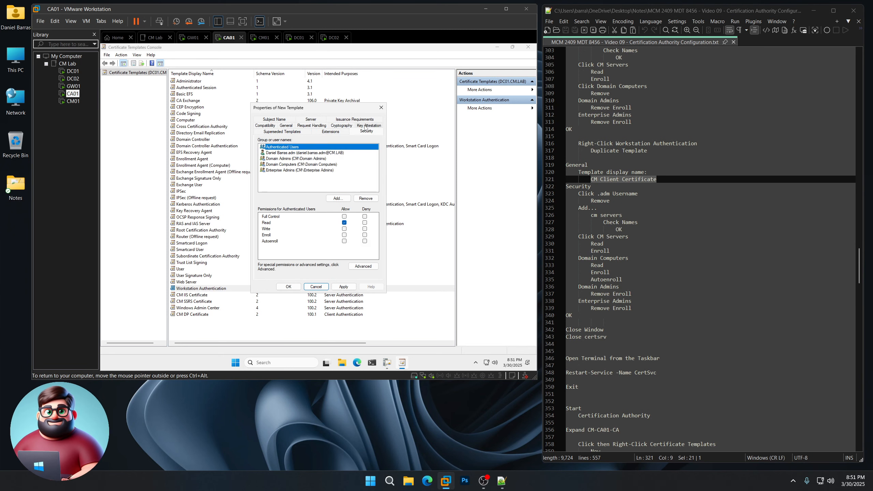
click(304, 153)
click(365, 199)
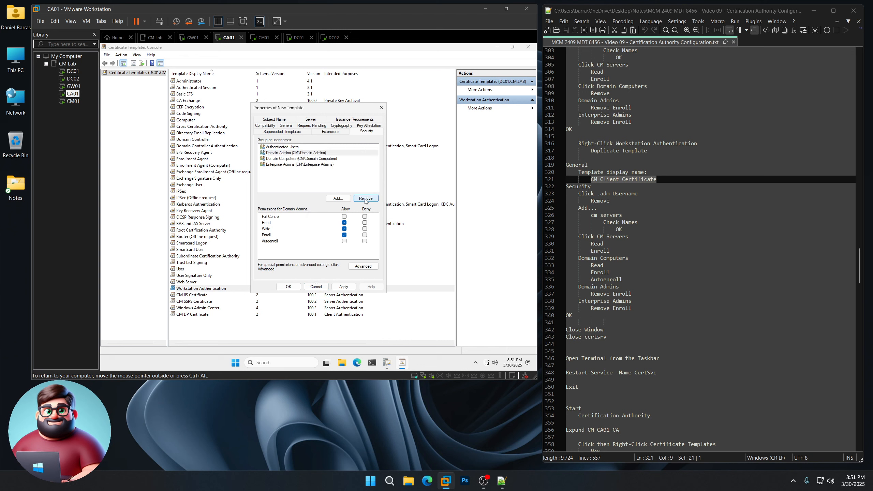
click(338, 198)
text(cm ser)
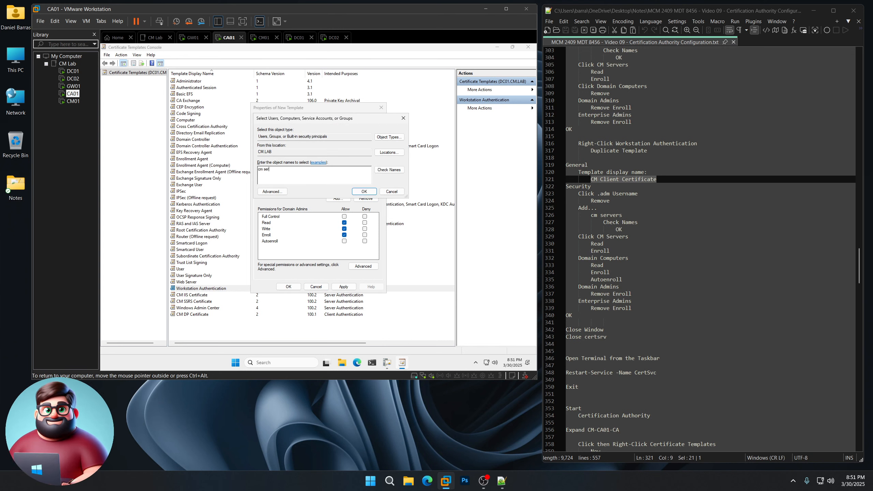
text(vers)
click(389, 170)
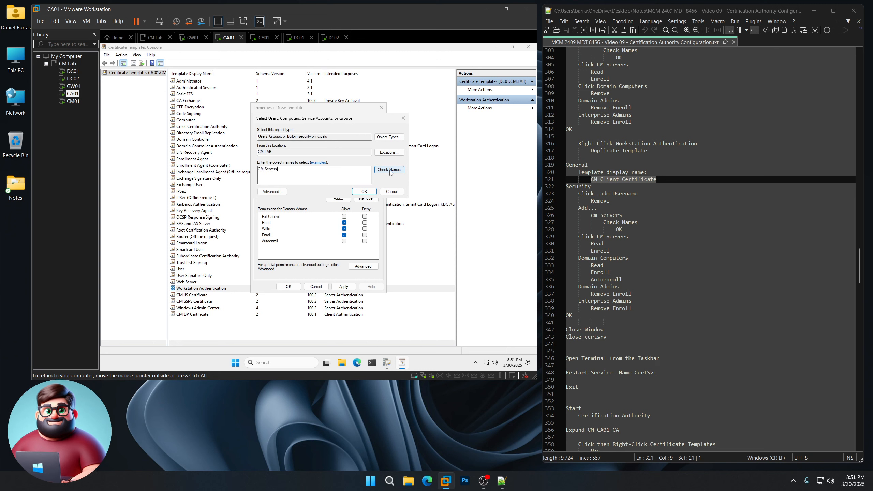
click(368, 193)
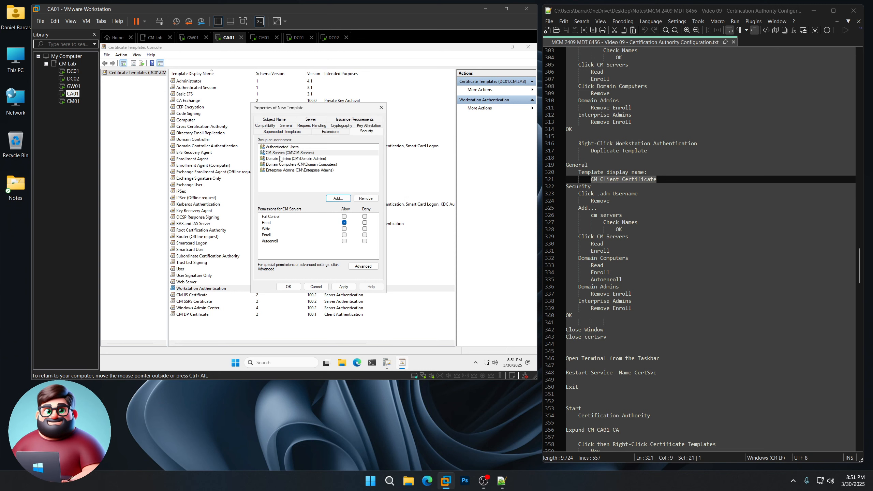
click(344, 235)
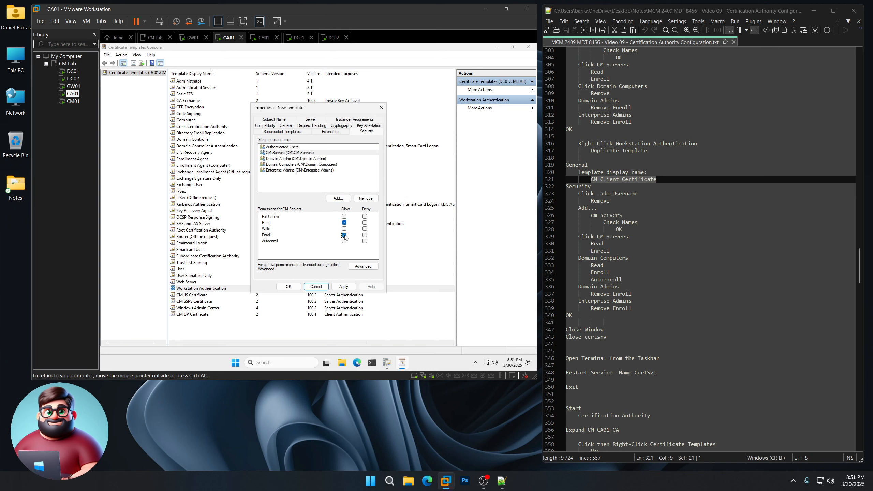
- Allow Domain Computers Read and Autoenroll, remove Enroll from Domain and Enterprise Admins, and save
click(292, 165)
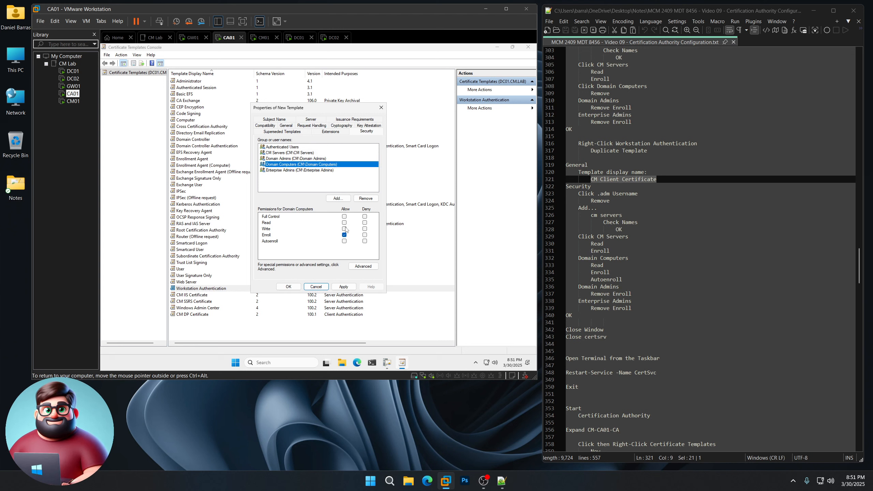
click(345, 222)
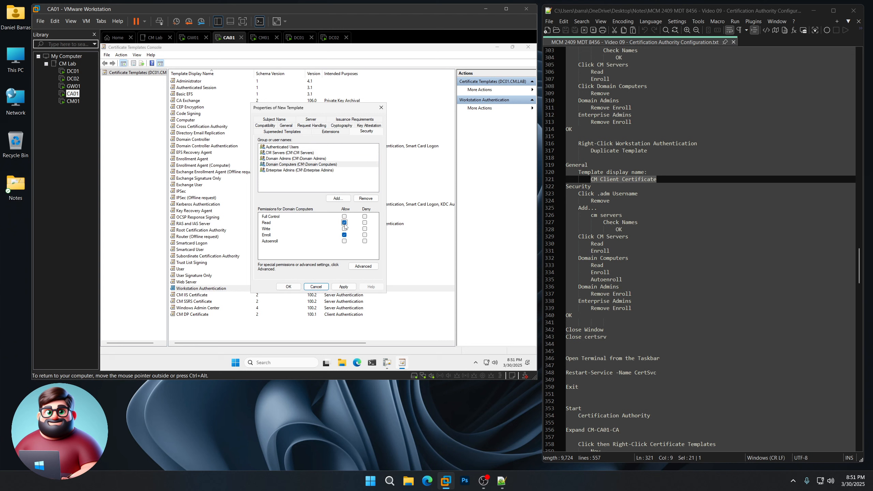
click(344, 241)
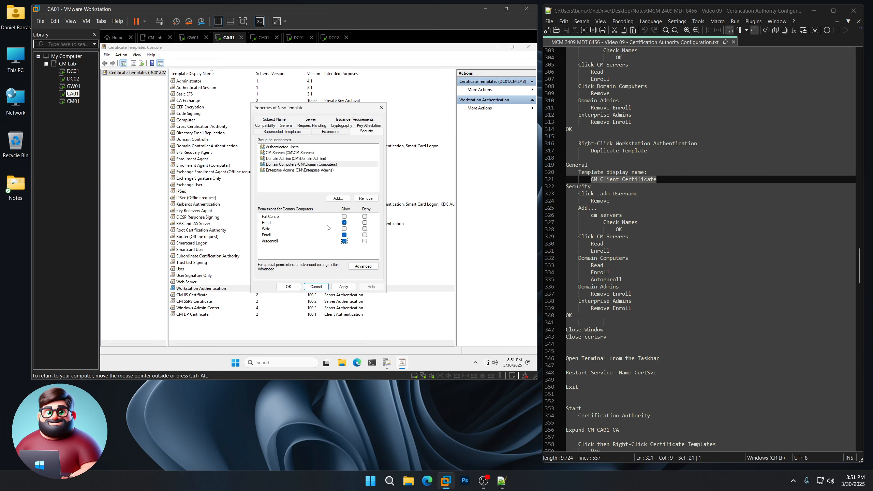
click(291, 164)
click(291, 159)
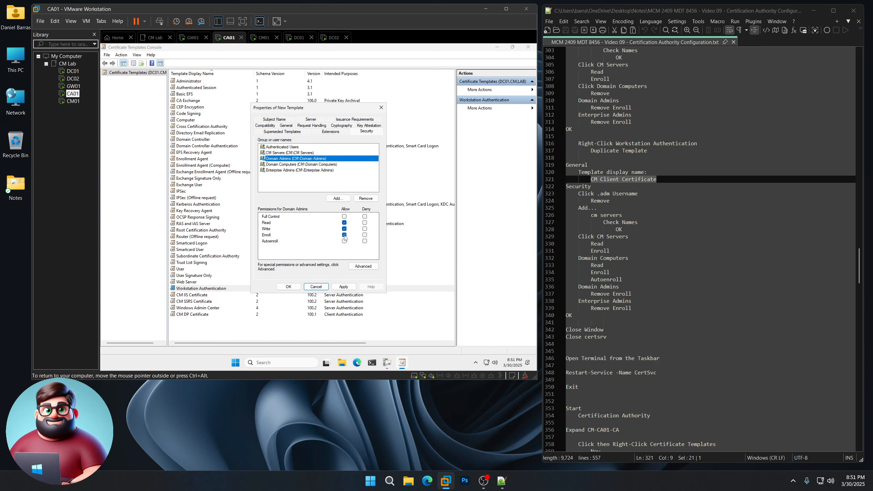
click(344, 235)
click(304, 171)
click(345, 235)
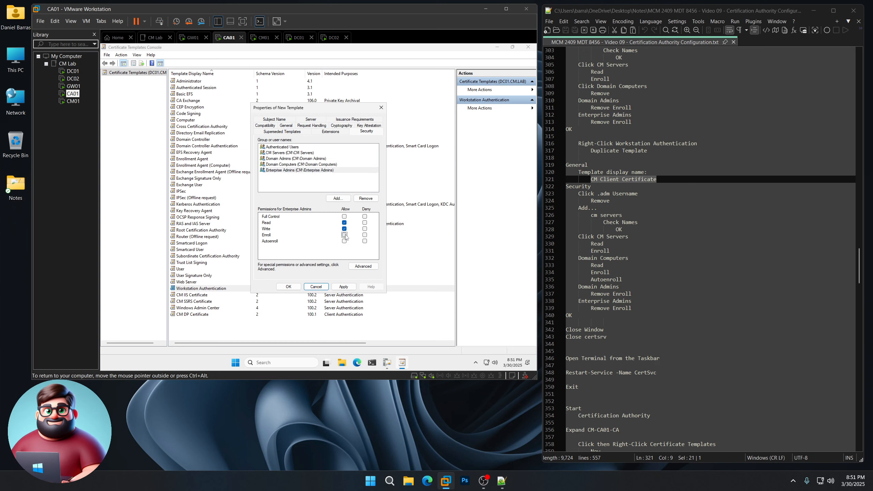
click(289, 287)
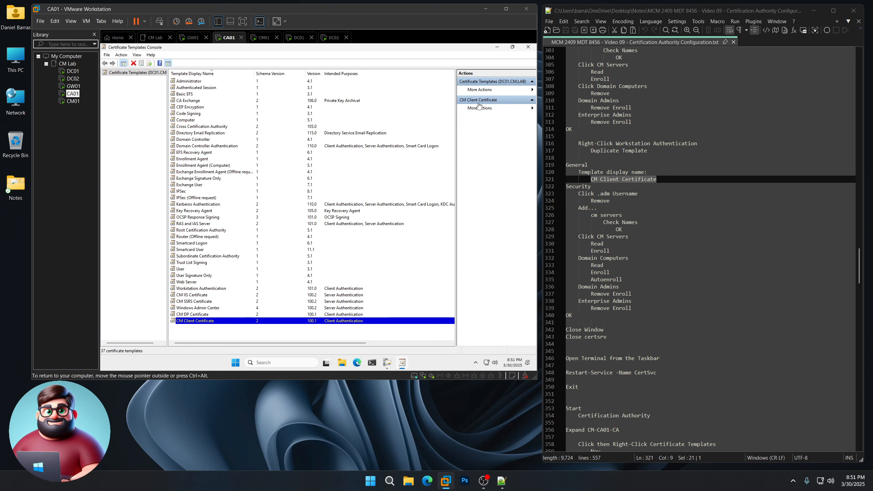
- Close the Certificate Templates and Certification Authority consoles on CA01
click(528, 47)
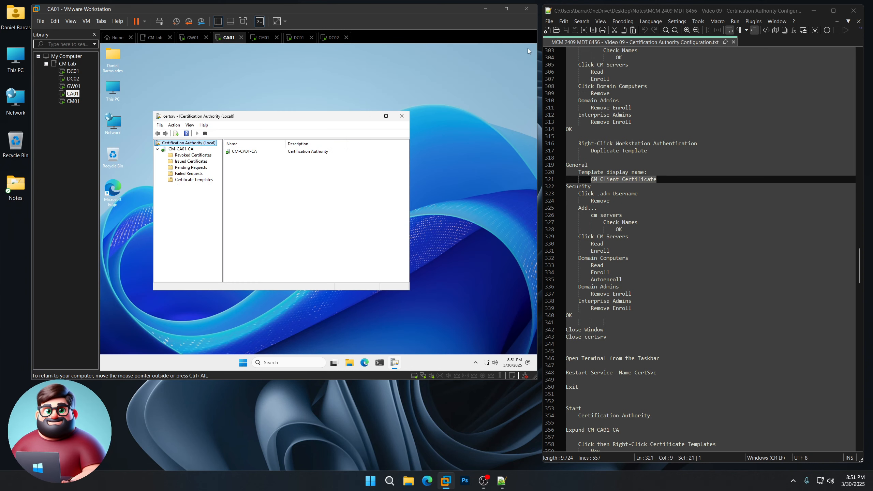
click(398, 117)
scroll(603, 268, down, 10)
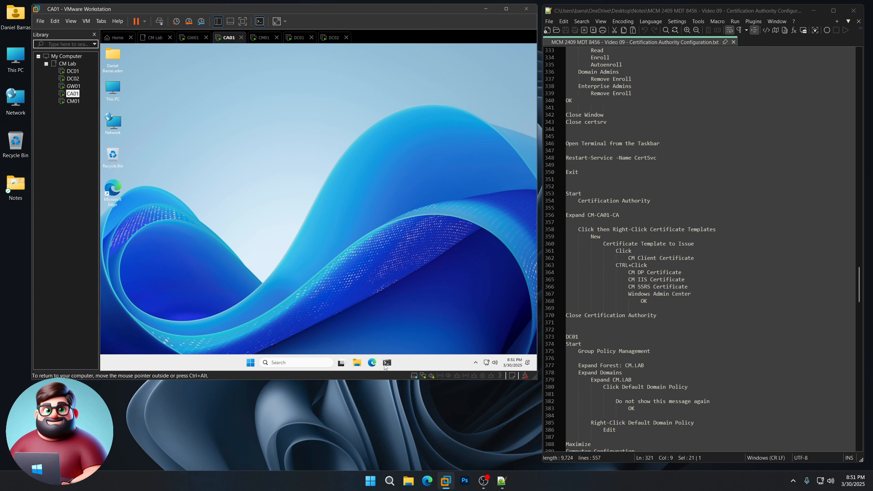
- Run Restart-Service -Name CertSvc in a terminal, then relaunch Certification Authority
click(385, 367)
drag(579, 172, 564, 158)
right_click(579, 157)
click(609, 170)
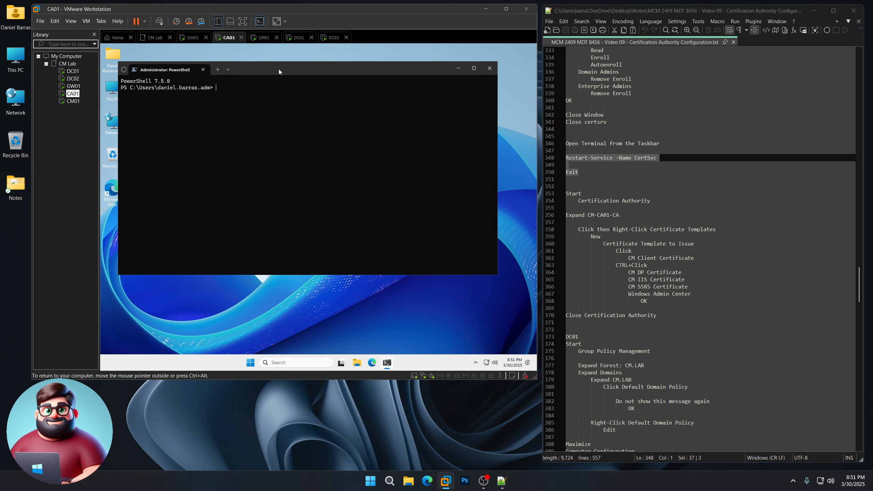
right_click(282, 131)
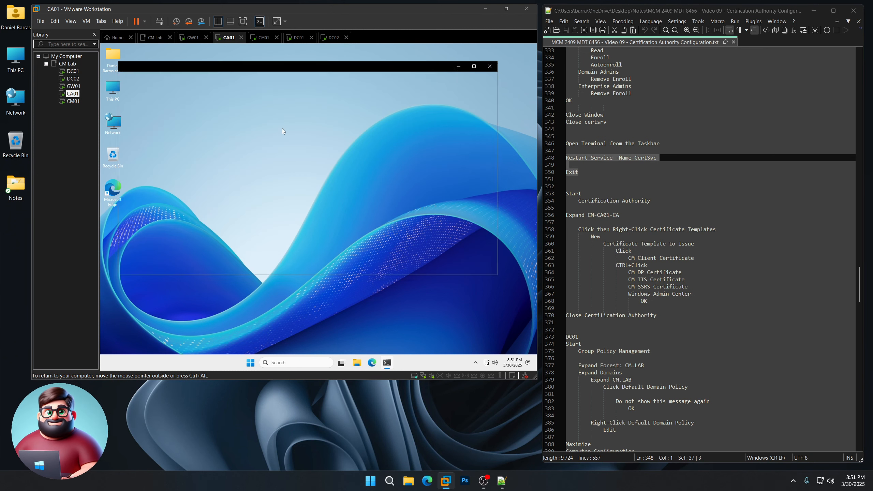
click(251, 363)
click(298, 195)
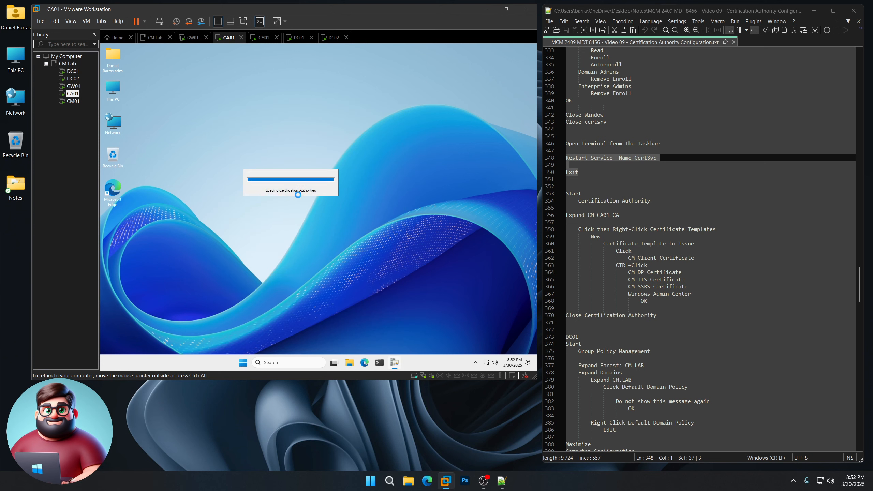
- Issue the CM Client, CM DP, CM IIS, CM SSRS and Windows Admin Center templates on CM-CA01-CA
click(158, 149)
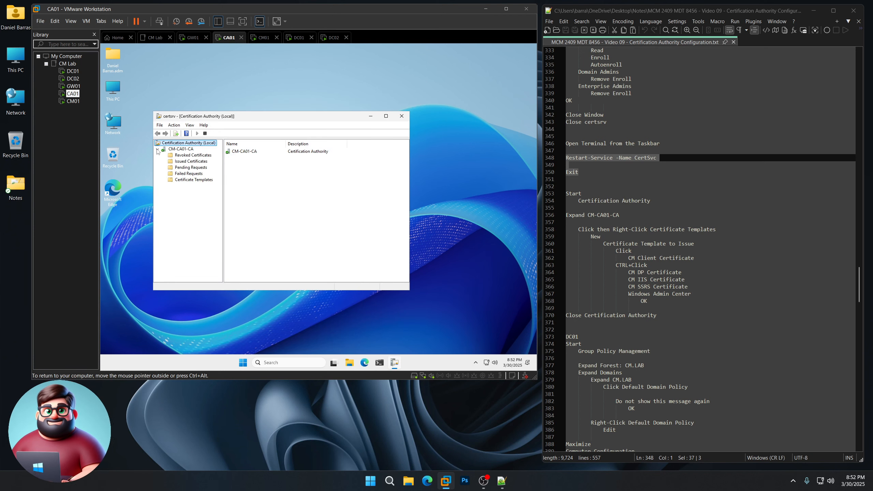
click(195, 180)
right_click(197, 182)
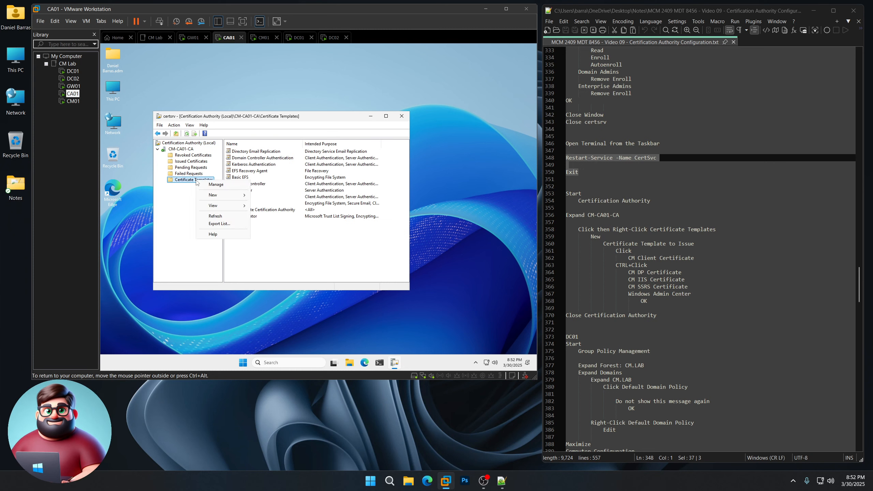
mouse_move(213, 197)
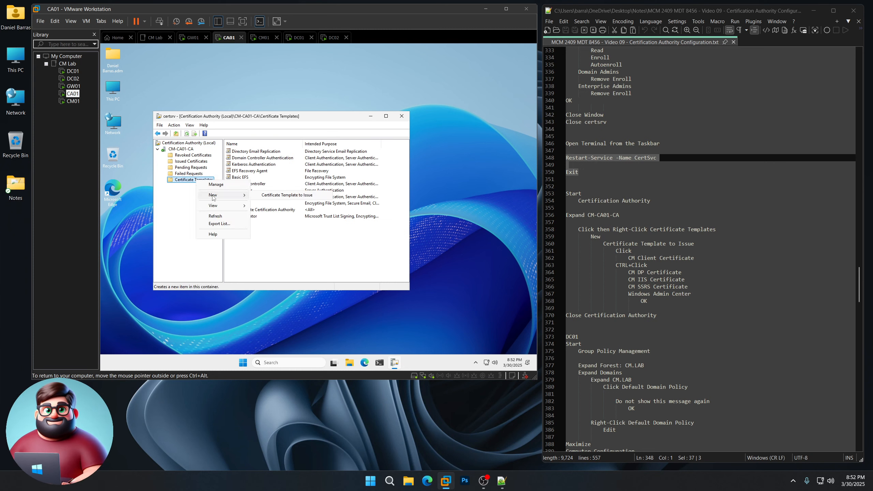
click(280, 195)
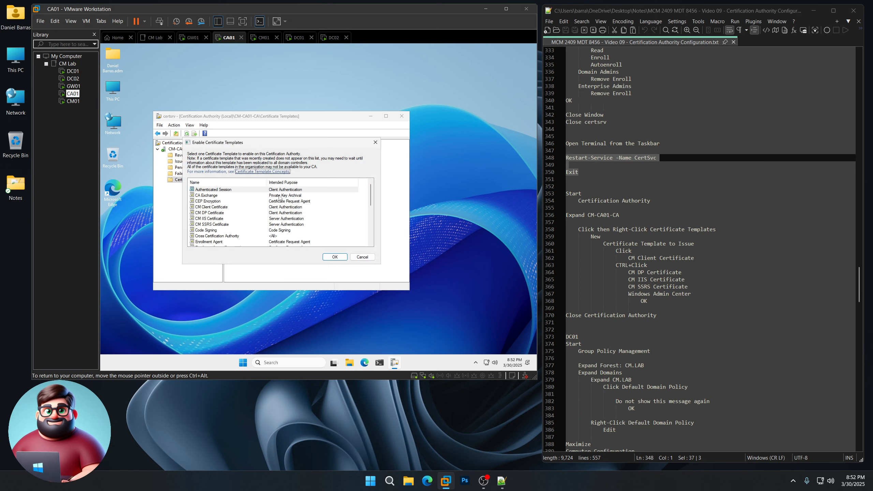
click(212, 207)
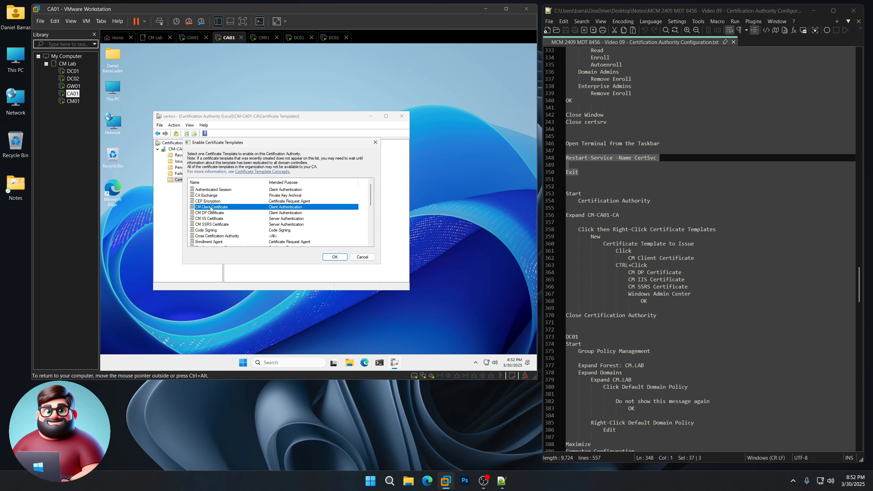
ctrl+click(211, 213)
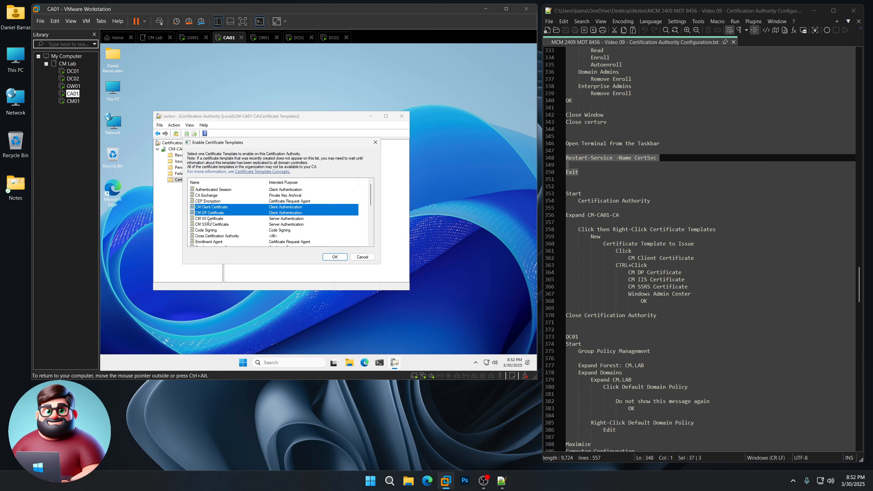
ctrl+click(210, 219)
ctrl+click(209, 225)
scroll(209, 227, down, 6)
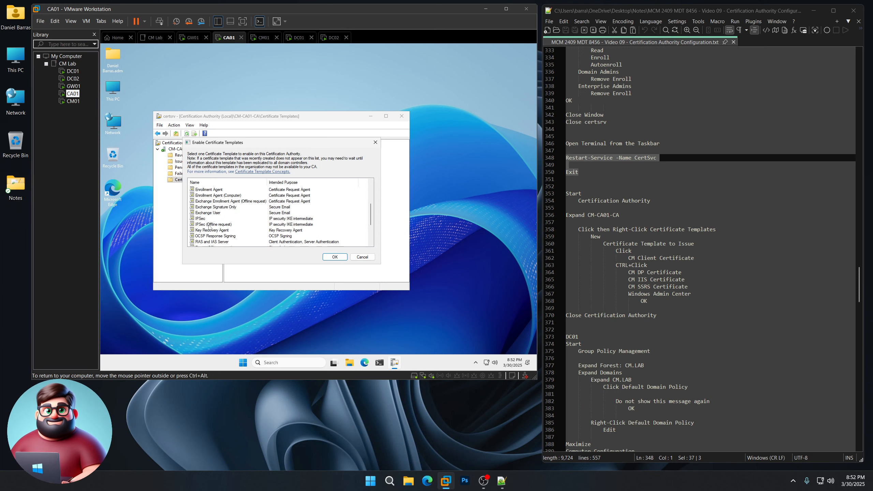
ctrl+click(210, 236)
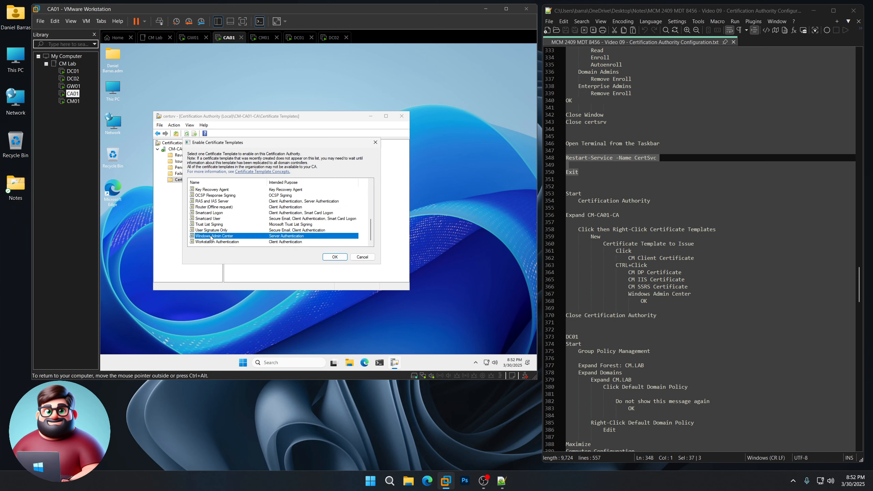
click(334, 257)
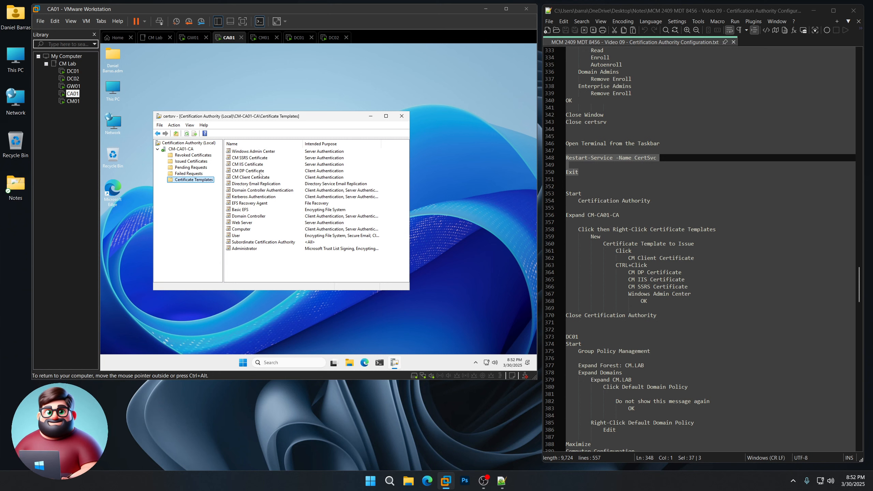
- Check the new templates are listed as issued, then close Certification Authority
click(251, 164)
click(248, 172)
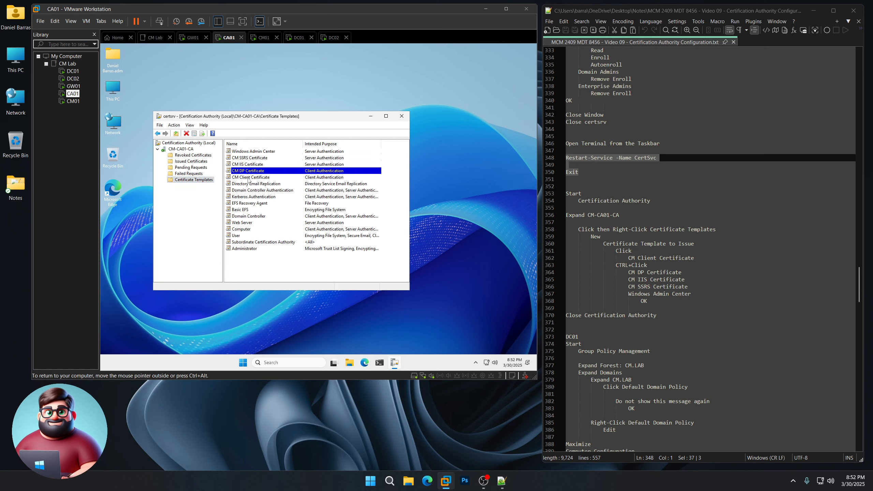
click(248, 177)
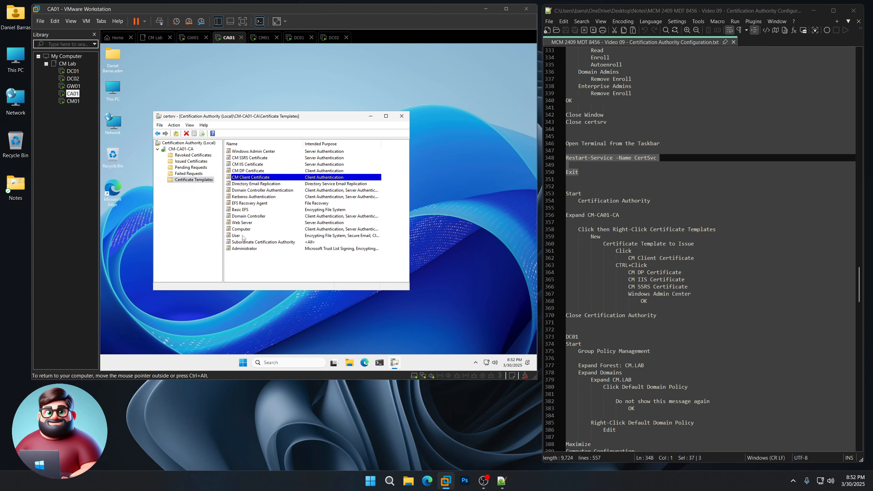
click(256, 152)
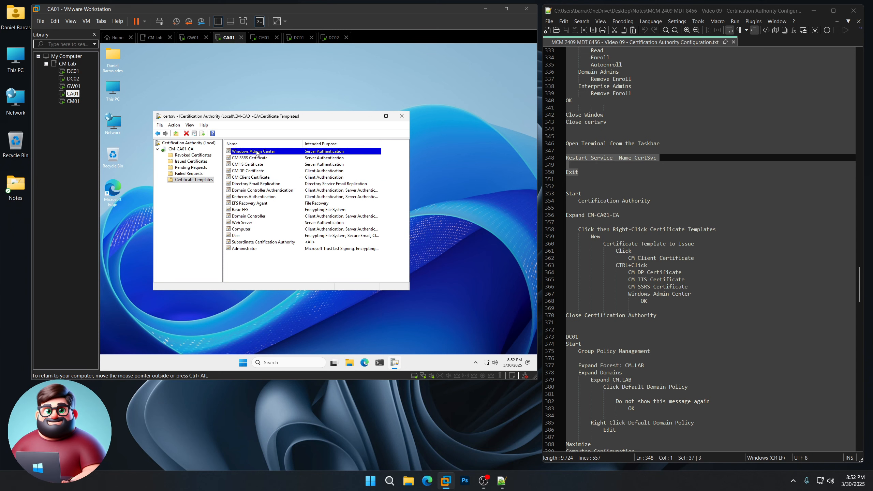
click(402, 116)
scroll(649, 294, down, 10)
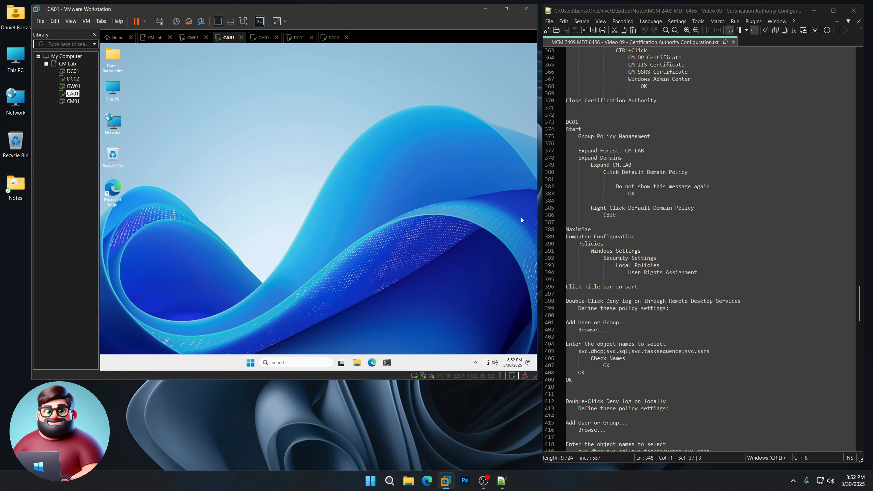
- On DC01, open the CM.LAB Default Domain Policy from Group Policy Management, suppressing the link warning
click(77, 74)
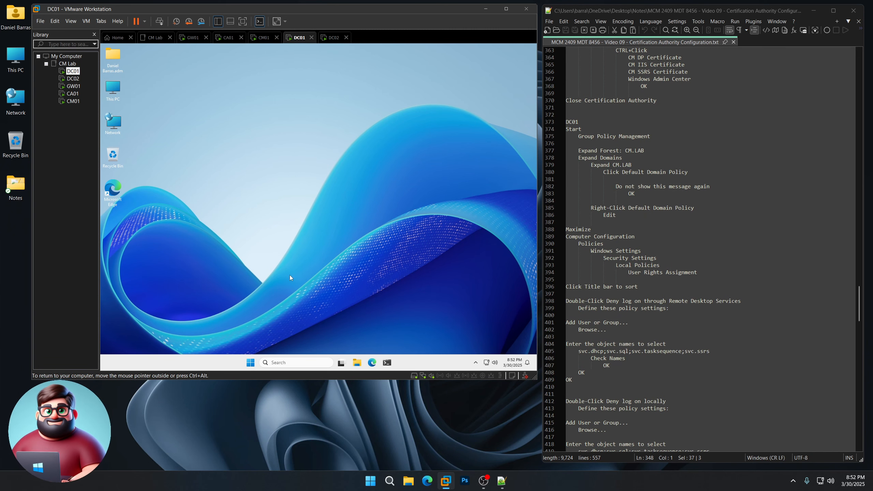
click(251, 362)
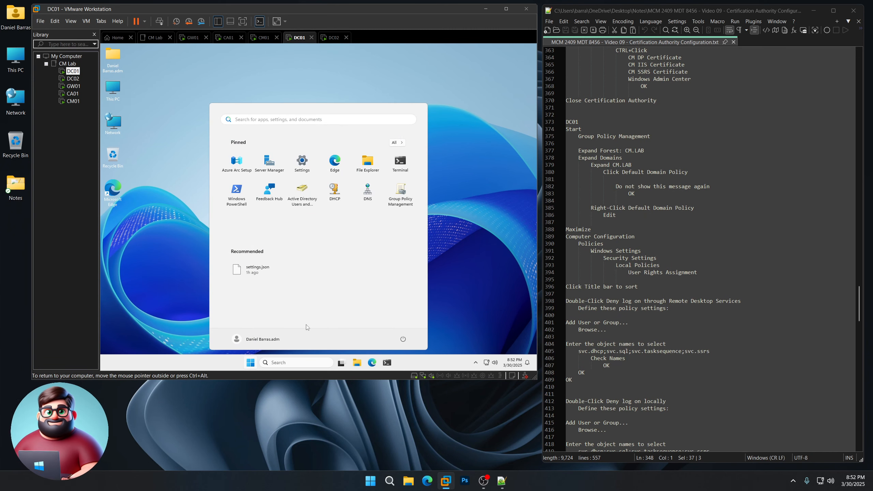
click(402, 195)
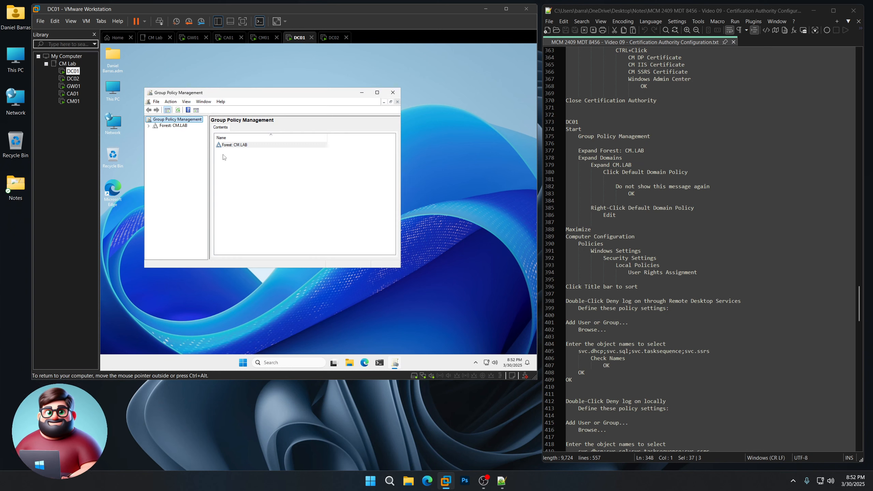
click(149, 127)
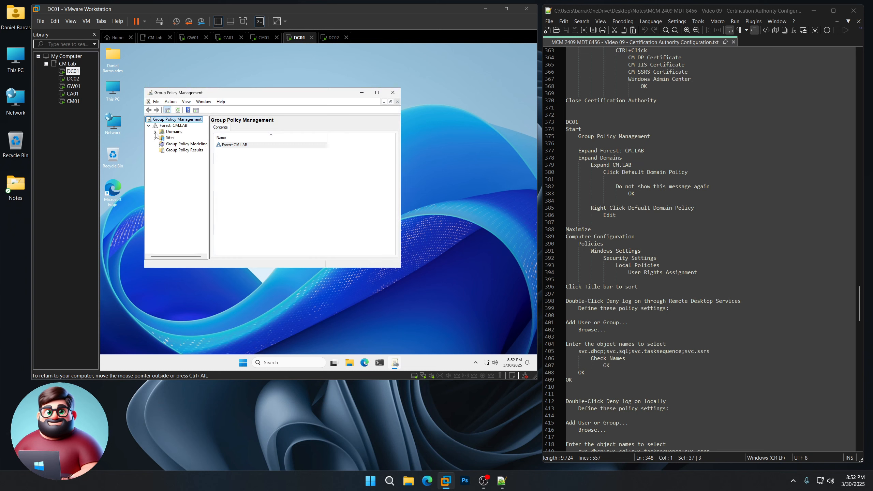
click(155, 133)
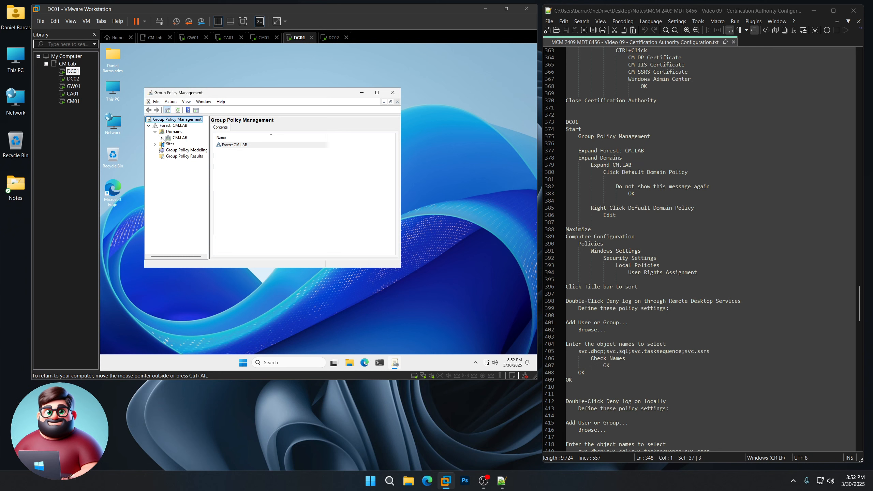
click(162, 138)
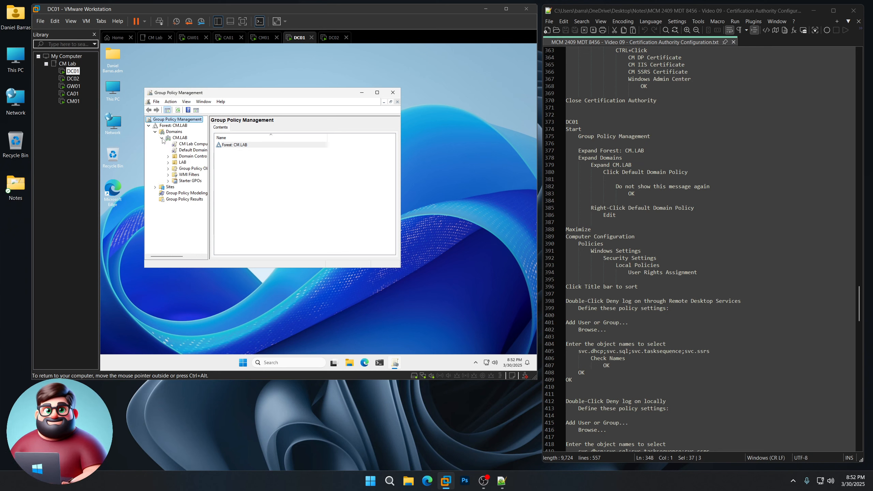
click(189, 150)
click(238, 196)
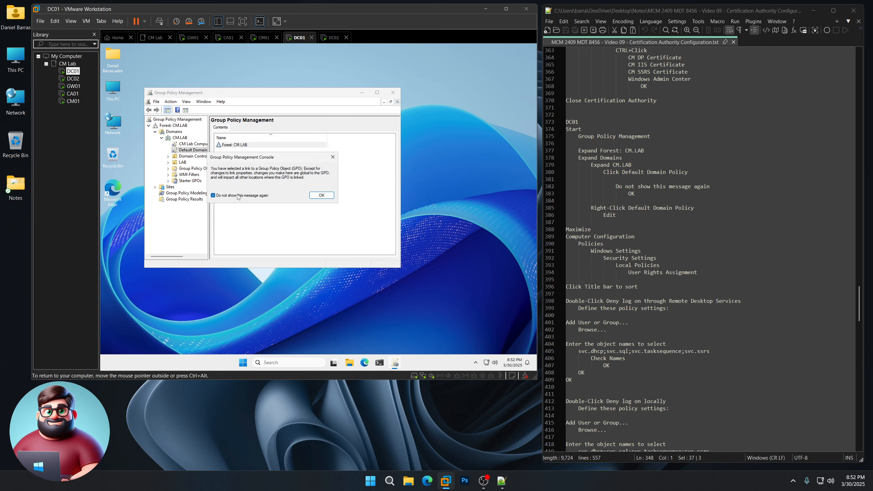
click(327, 199)
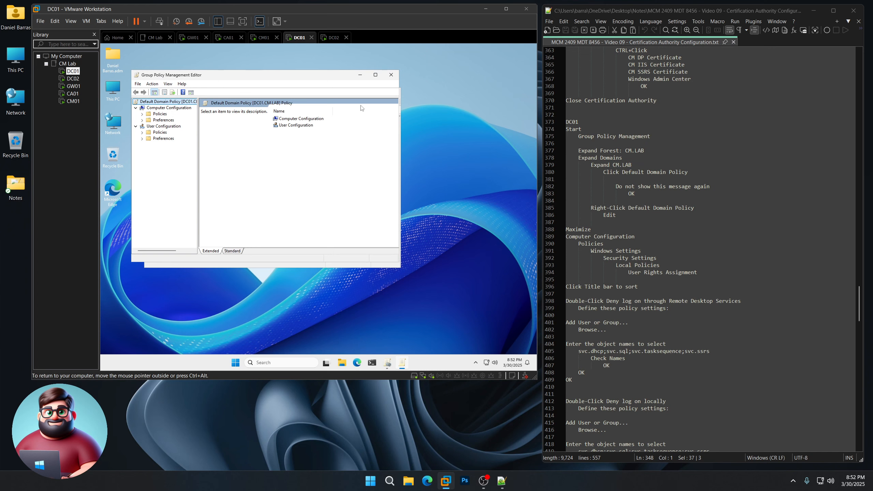
- Maximize the policy editor and highlight the next steps in the notes
click(377, 75)
scroll(667, 193, down, 4)
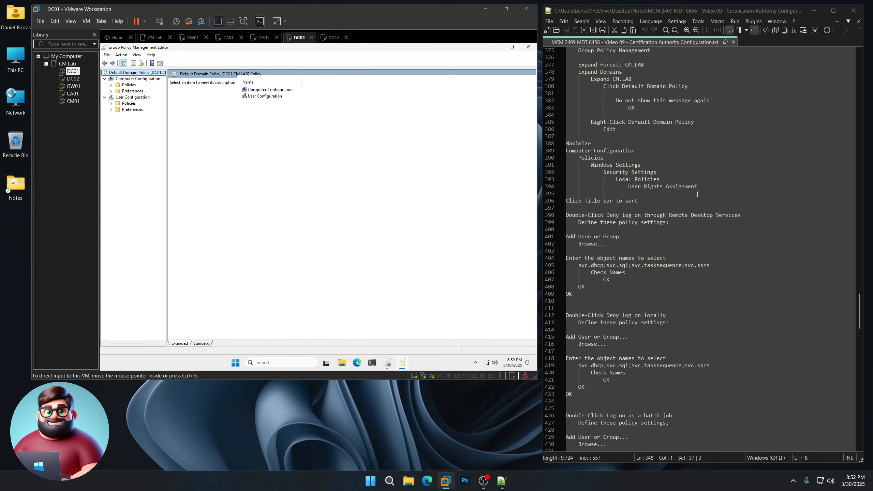
drag(655, 200, 567, 142)
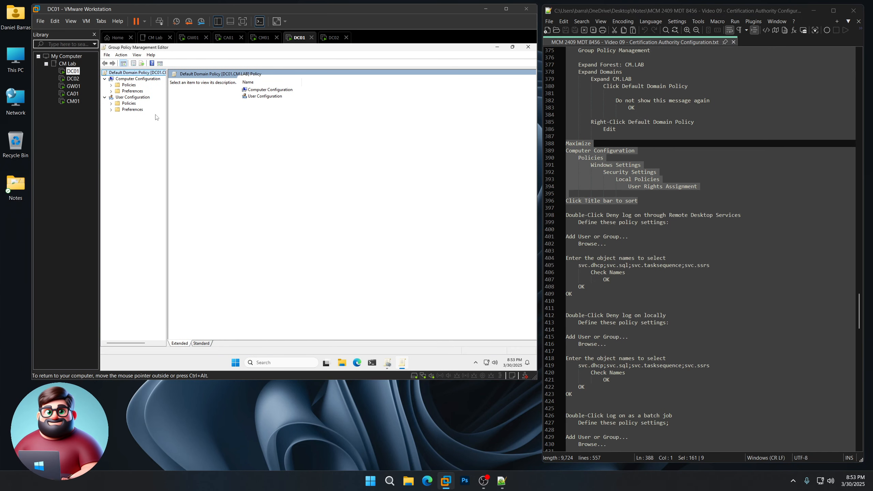
- Go to User Rights Assignment, sort by Policy, and open Deny log on through Remote Desktop Services
click(111, 85)
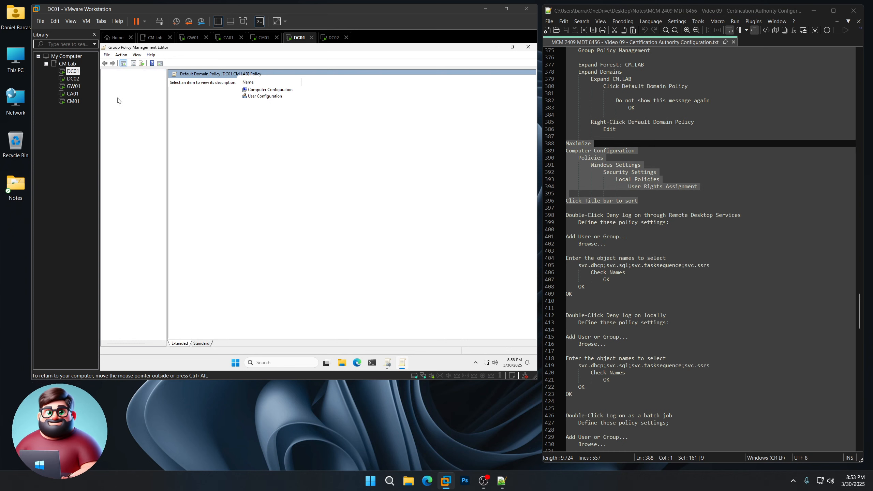
click(118, 97)
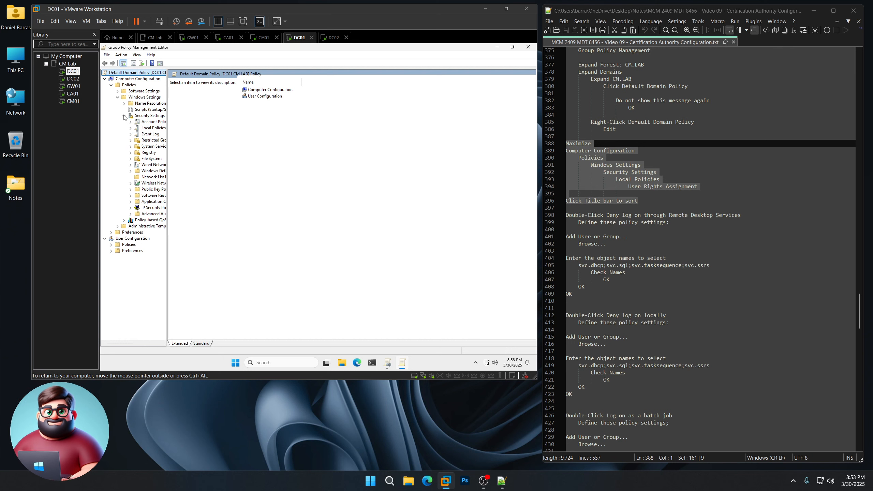
click(130, 128)
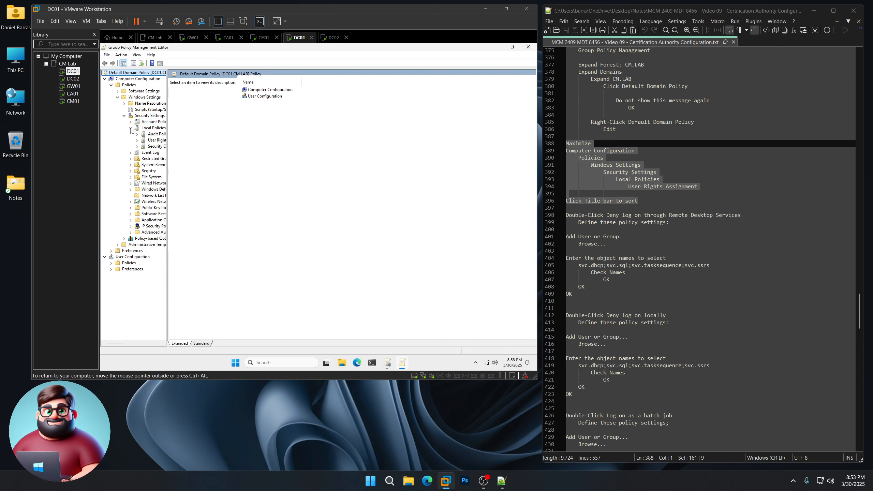
click(154, 141)
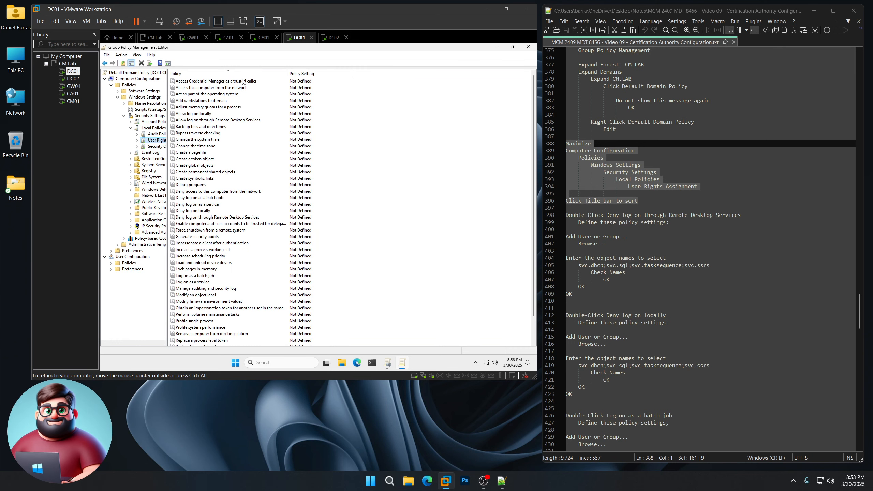
click(199, 75)
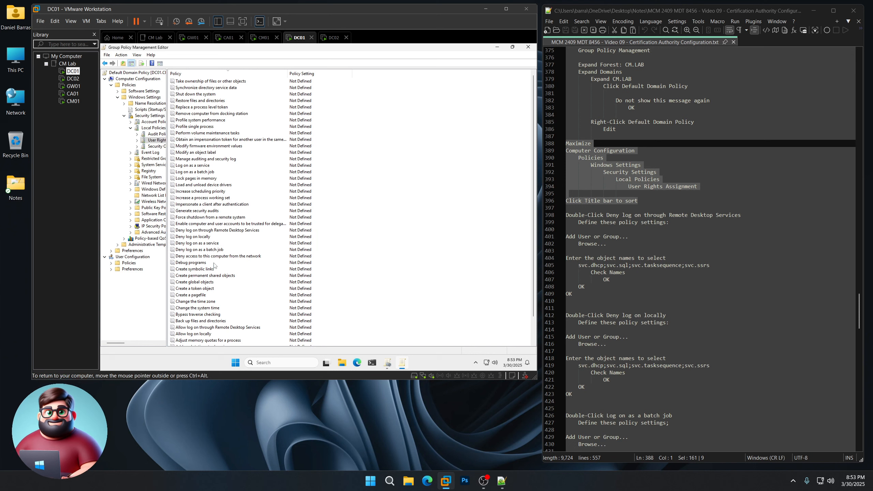
double_click(231, 231)
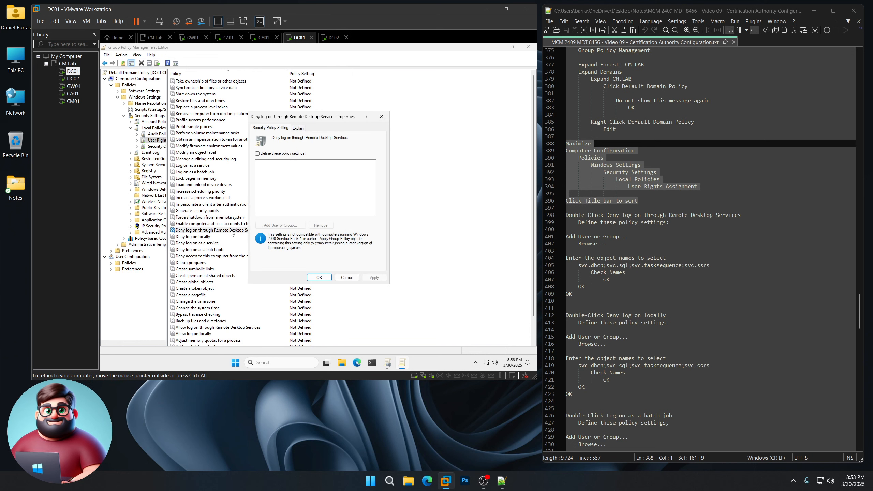
- Define the policy and paste the copied svc.dhcp, svc.sql, svc.tasksequence and svc.ssrs names into the picker
click(274, 154)
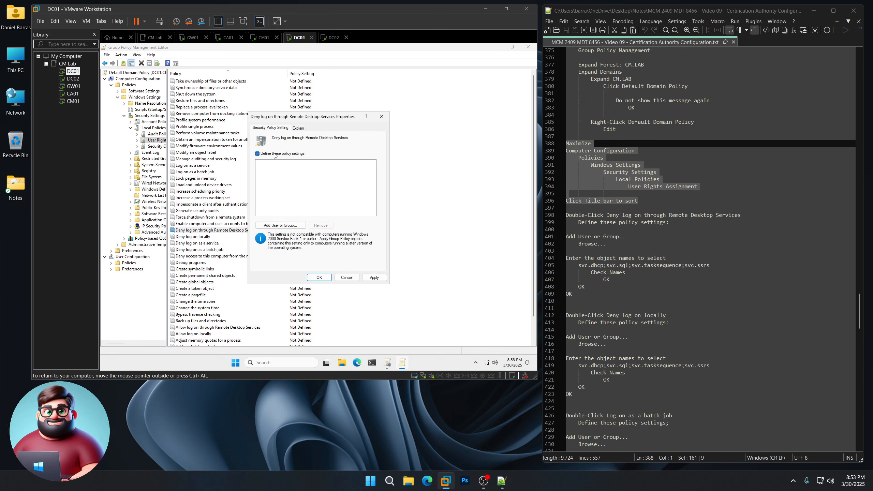
click(293, 225)
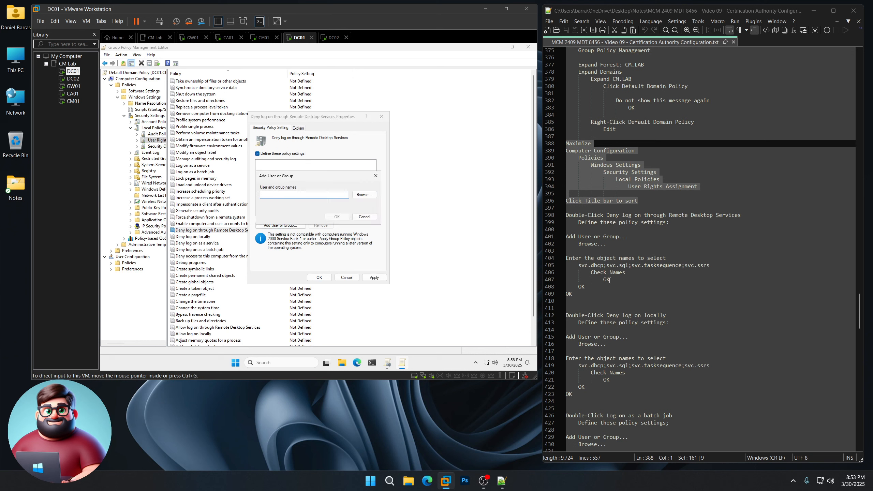
click(366, 196)
drag(711, 265, 578, 264)
right_click(595, 264)
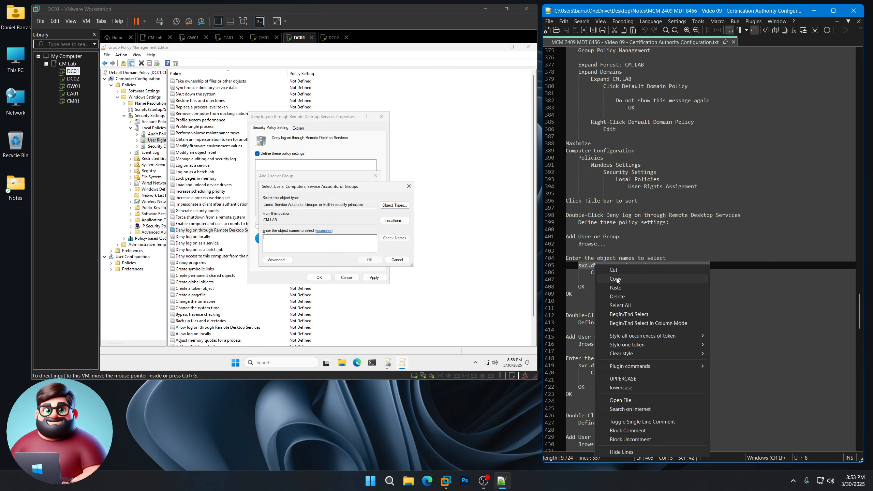
click(605, 279)
click(340, 242)
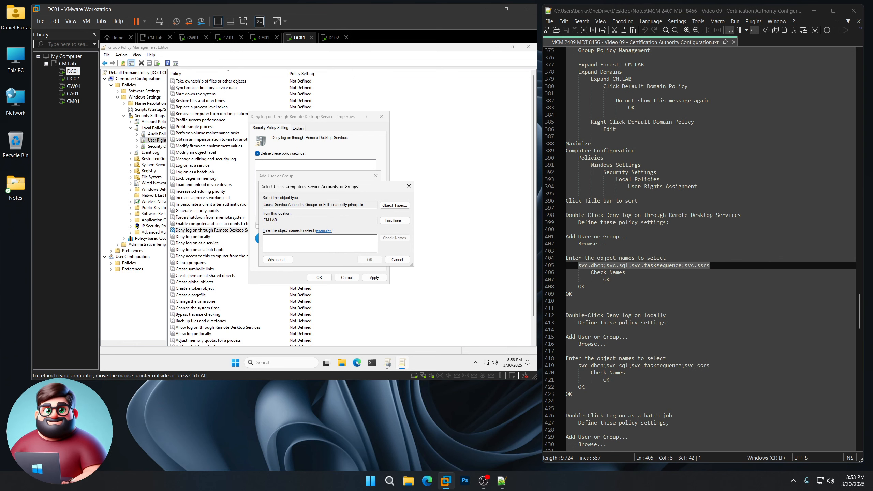
key(ctrl+v)
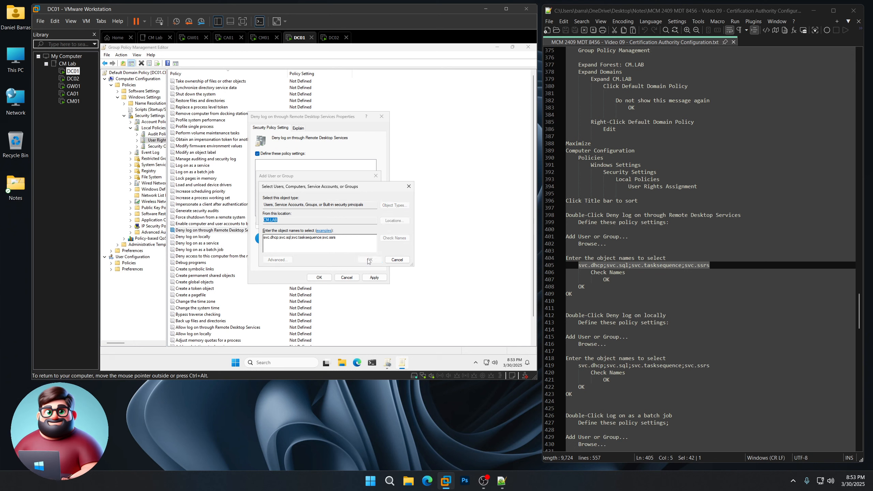
click(368, 260)
- Resolve the four CM service accounts and save the Remote Desktop deny setting
click(366, 195)
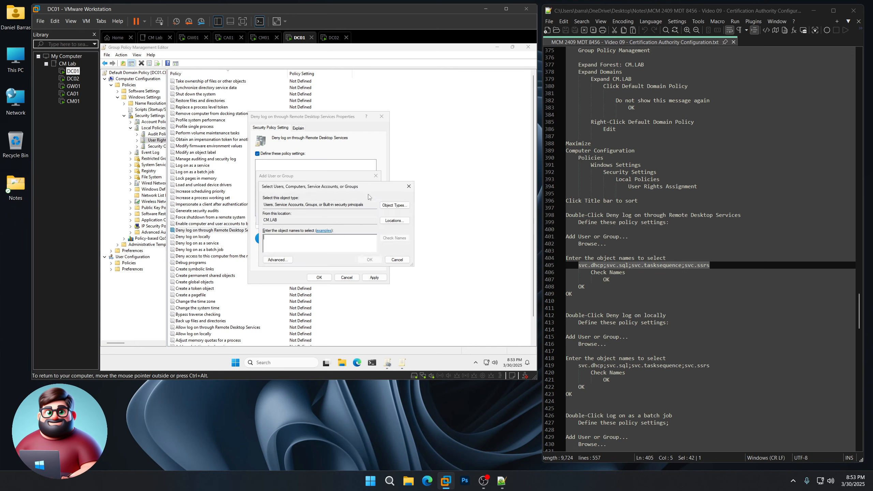
key(ctrl+v)
click(394, 238)
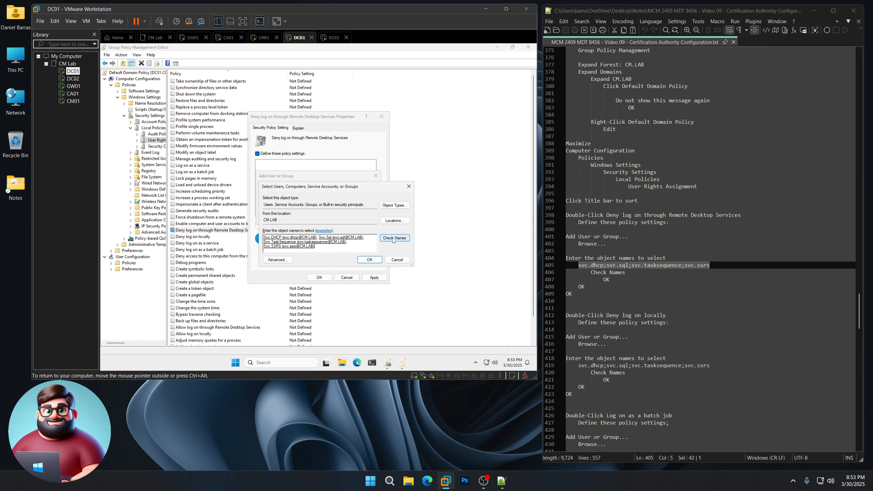
click(374, 261)
click(339, 218)
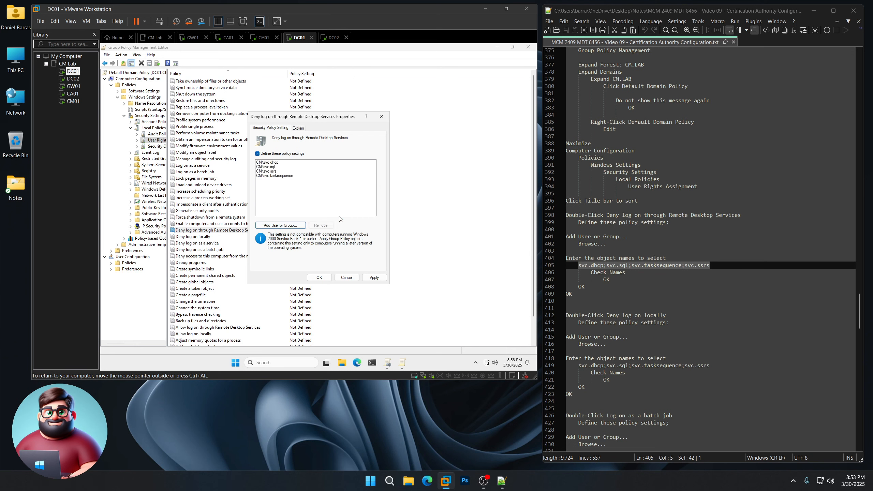
click(319, 277)
scroll(708, 248, down, 7)
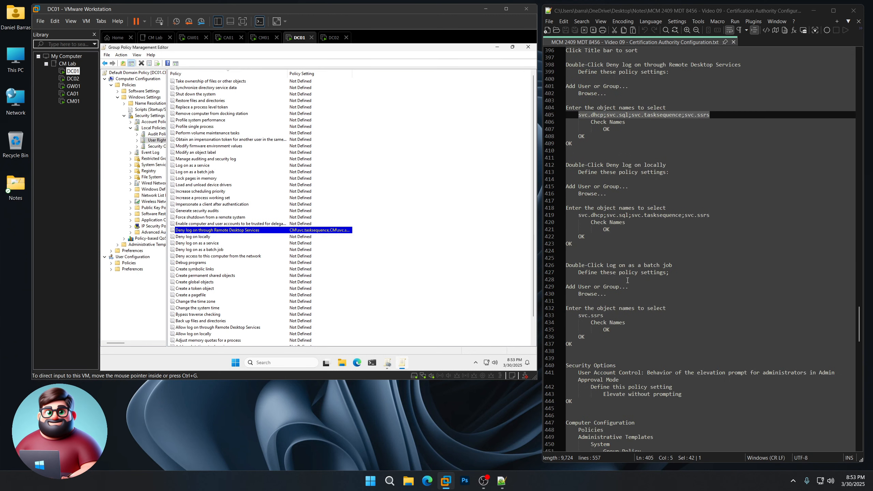
- Define Deny log on locally for CM svc.dhcp, svc.sql, svc.tasksequence and svc.ssrs, then select Log on as a batch job
double_click(192, 237)
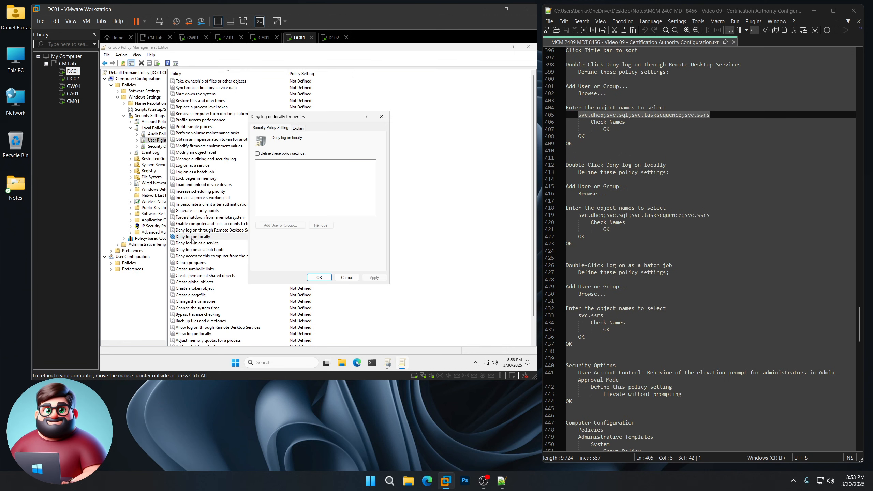
click(257, 153)
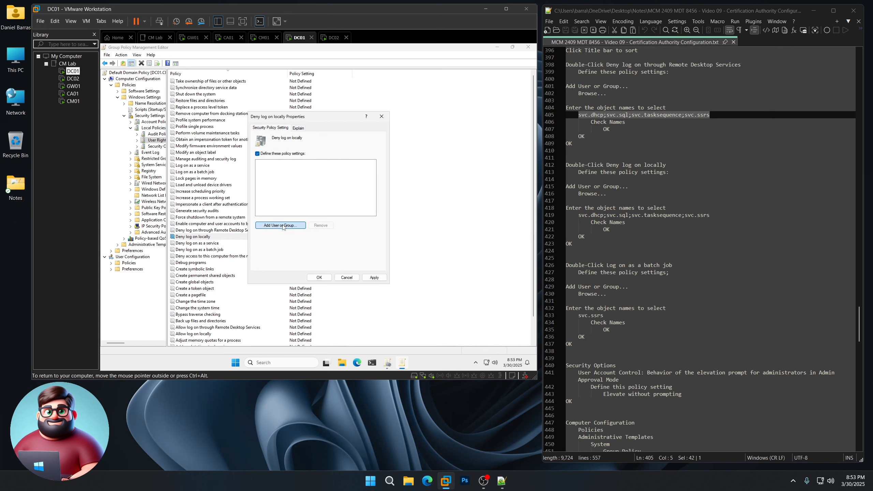
click(281, 226)
click(364, 195)
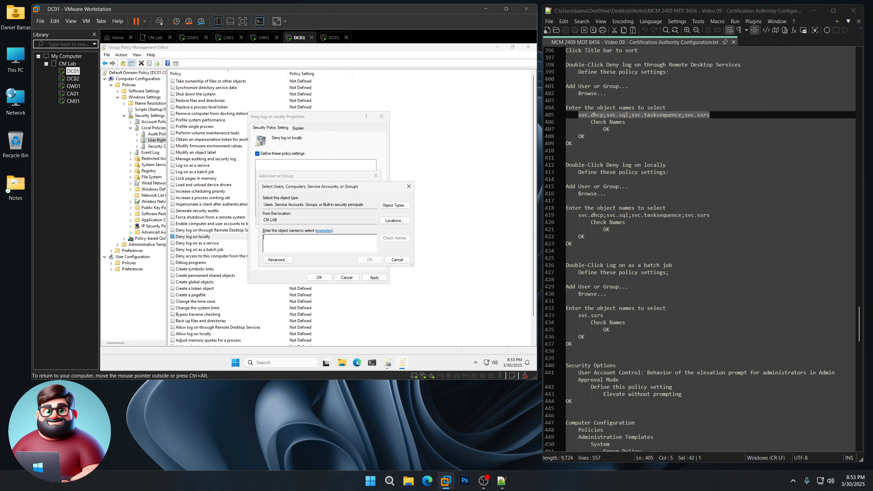
key(ctrl+v)
click(395, 238)
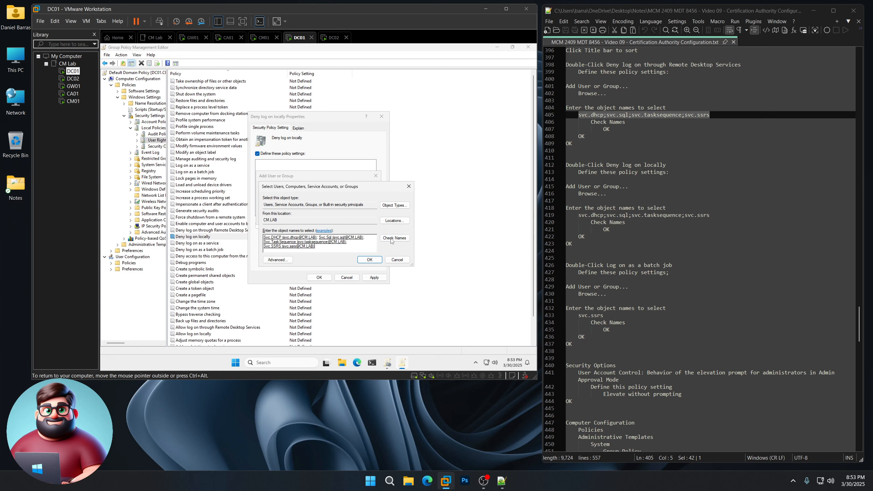
click(372, 261)
click(339, 218)
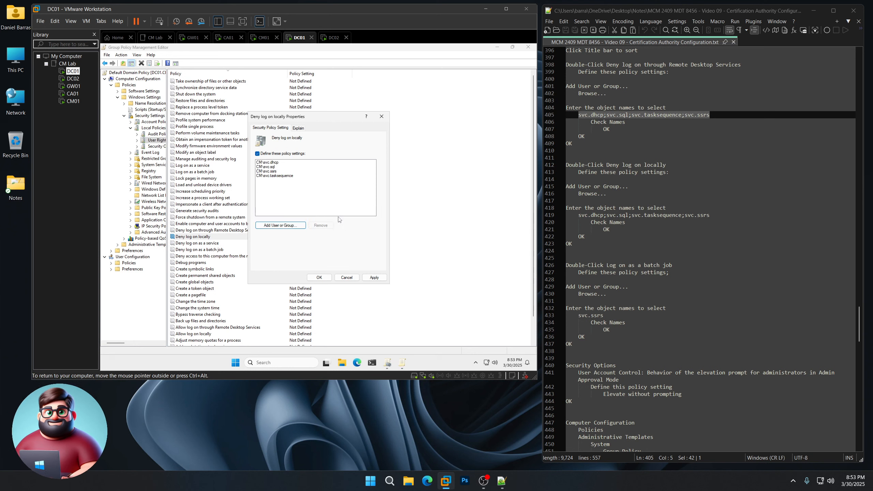
click(324, 278)
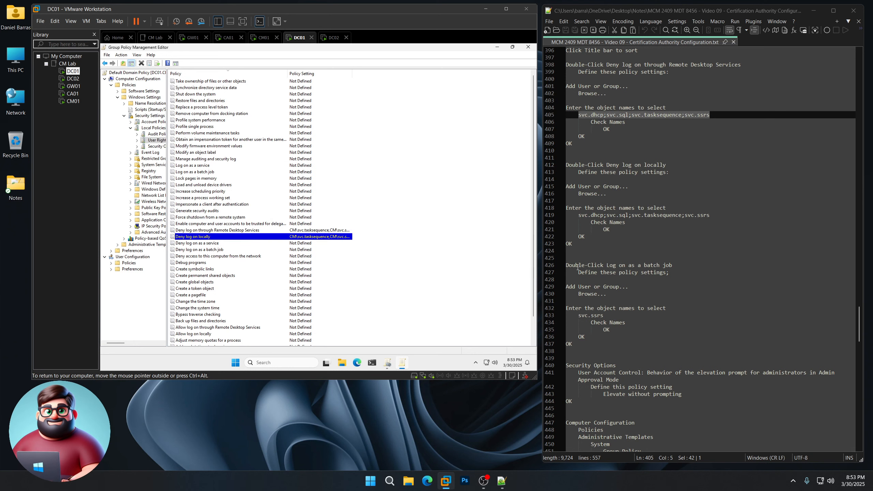
scroll(679, 265, down, 4)
drag(681, 186, 551, 178)
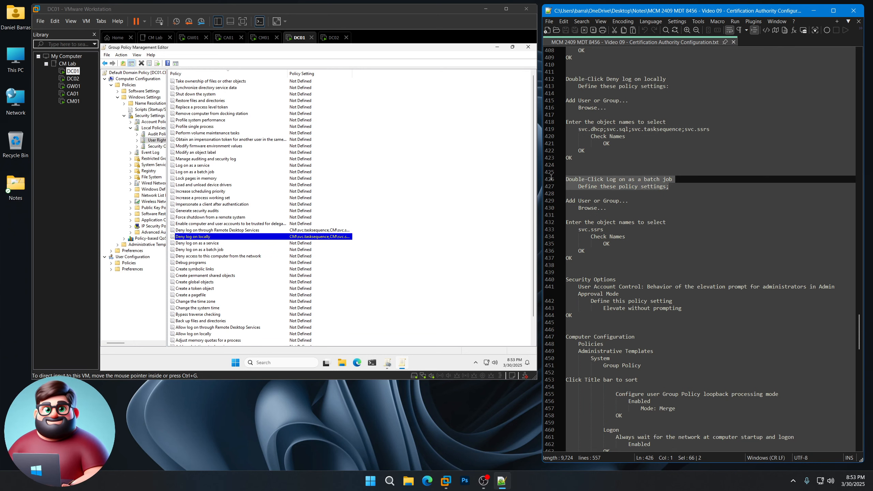
click(194, 172)
- Define Log on as a batch job and add the resolved CM\svc.ssrs account to it
double_click(194, 174)
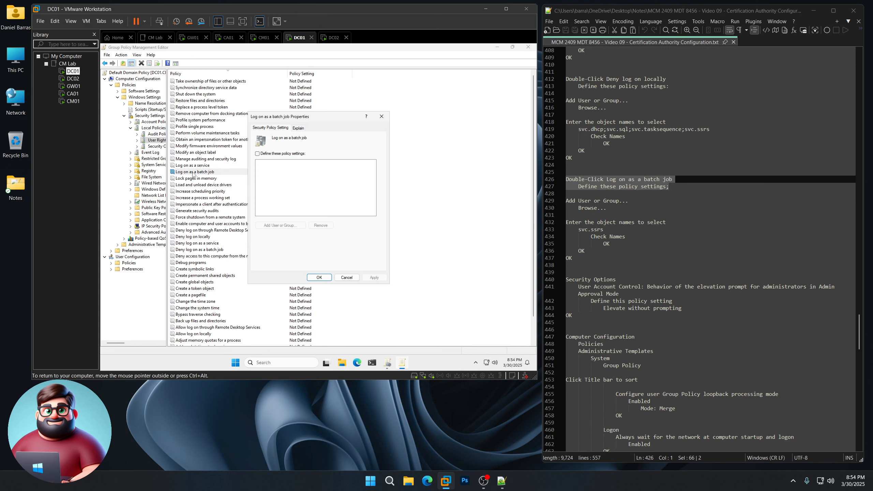
click(273, 155)
click(281, 225)
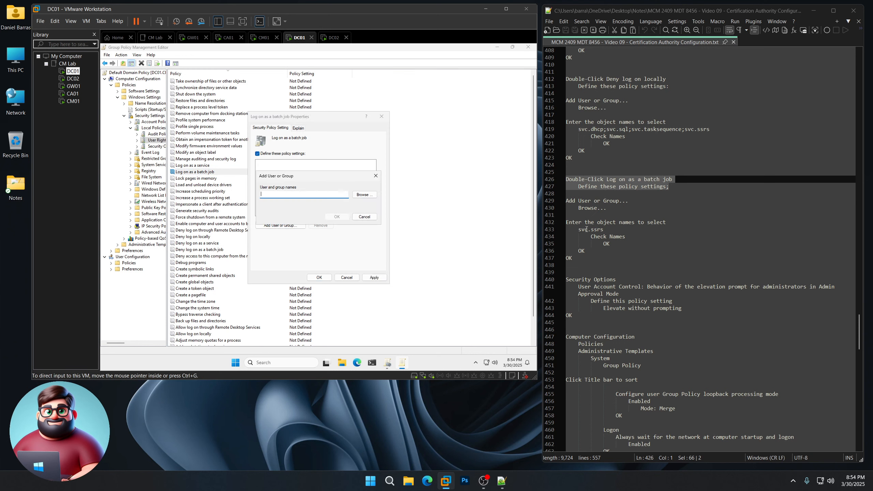
click(364, 194)
text(svc.ssrs)
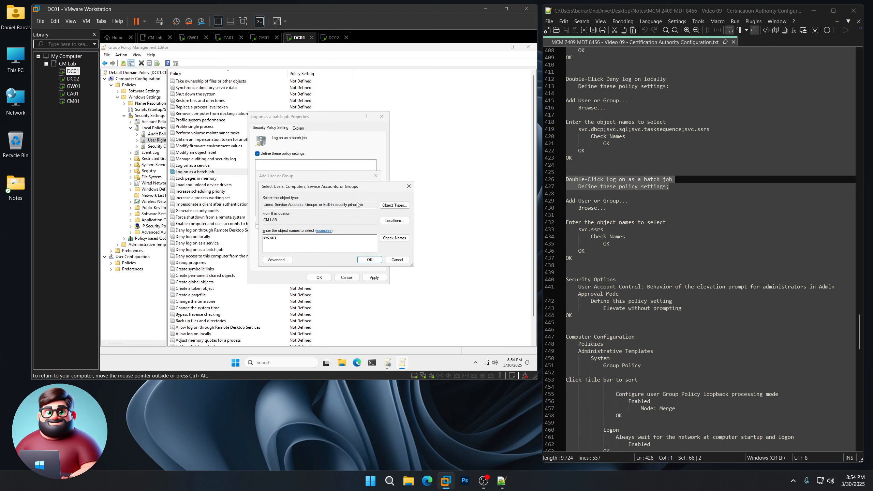
click(395, 238)
click(370, 260)
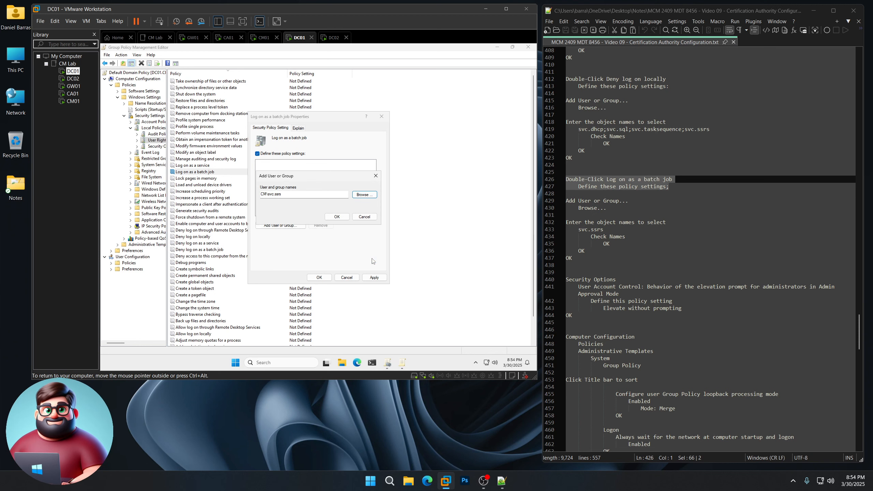
click(345, 221)
click(319, 278)
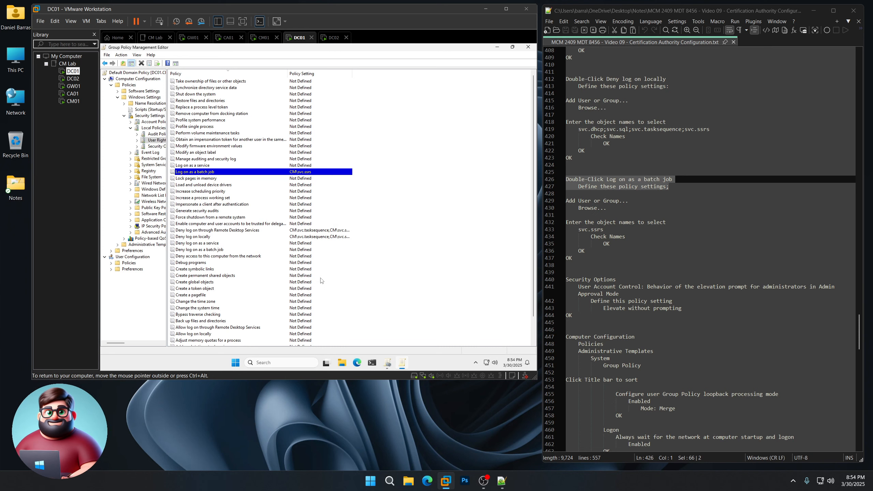
scroll(612, 219, down, 6)
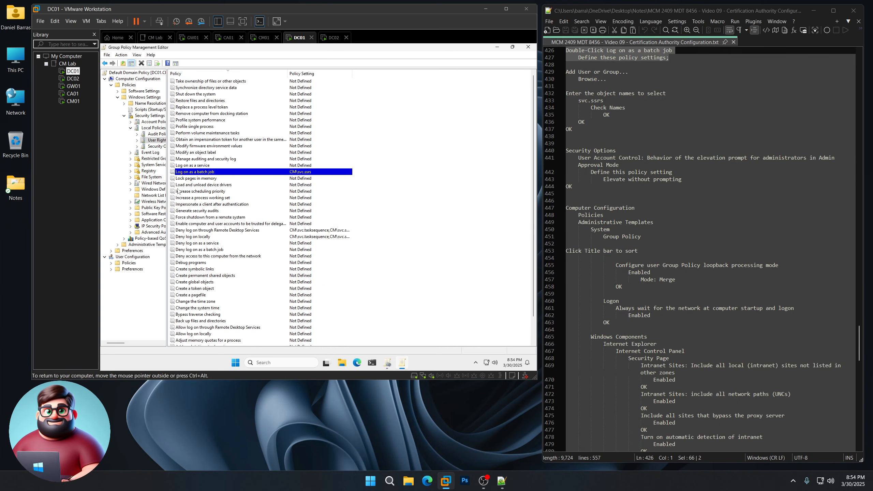
- In Security Options, define the administrators' UAC elevation prompt behavior as Elevate without prompting
click(156, 142)
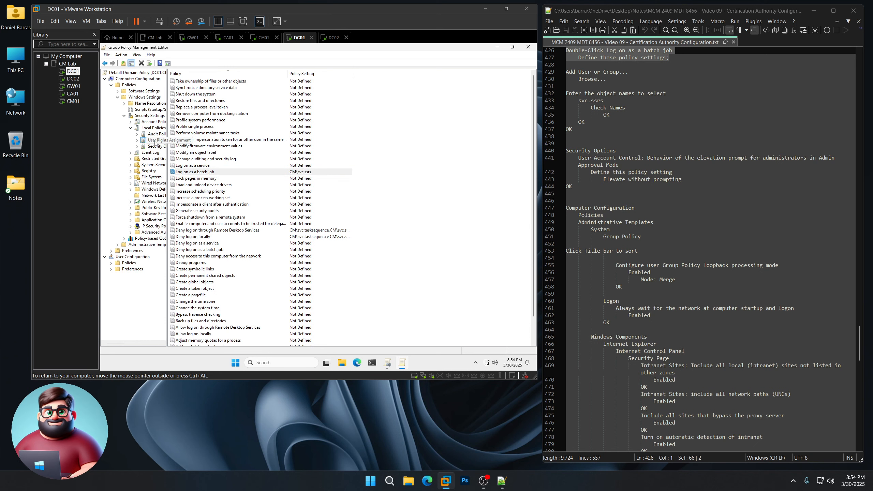
click(155, 148)
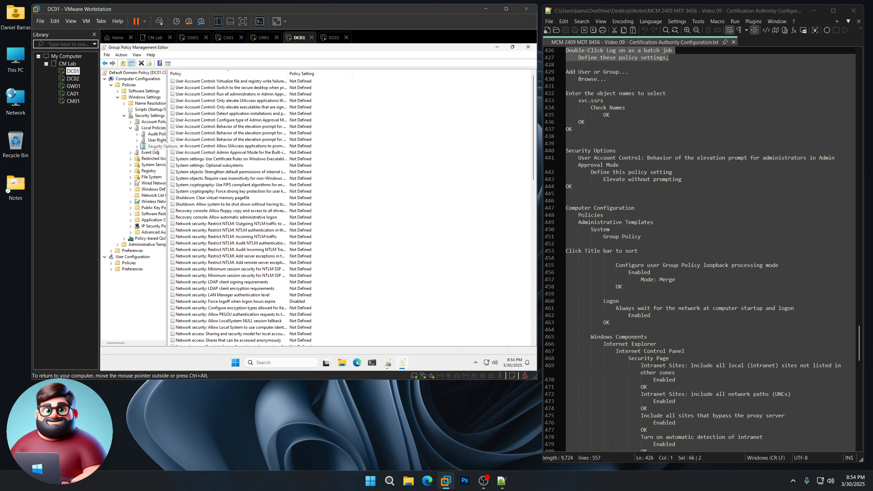
drag(288, 74, 460, 81)
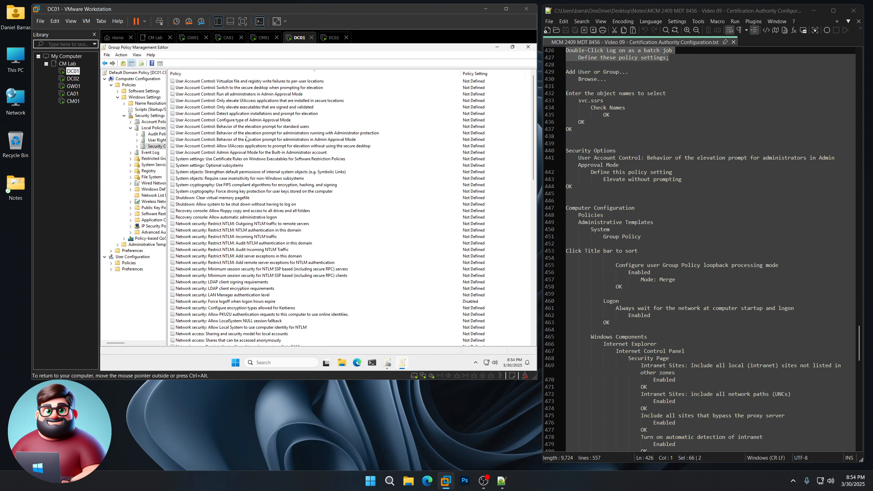
click(286, 140)
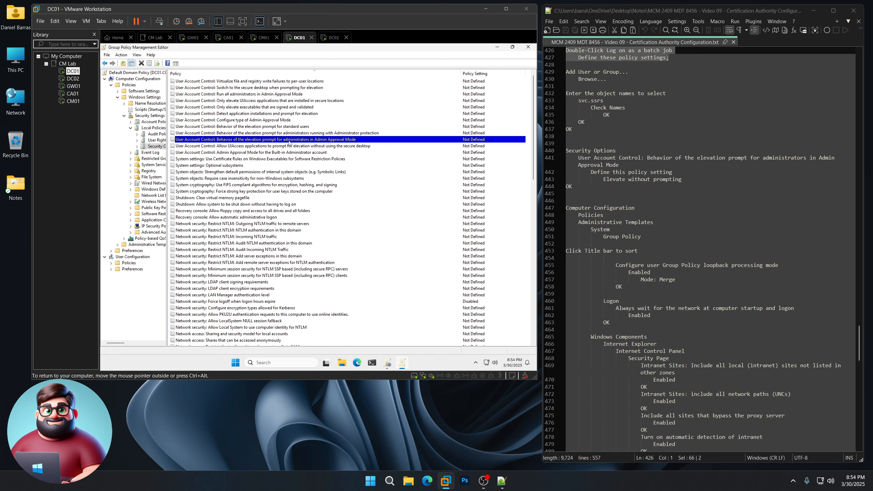
double_click(290, 140)
click(280, 157)
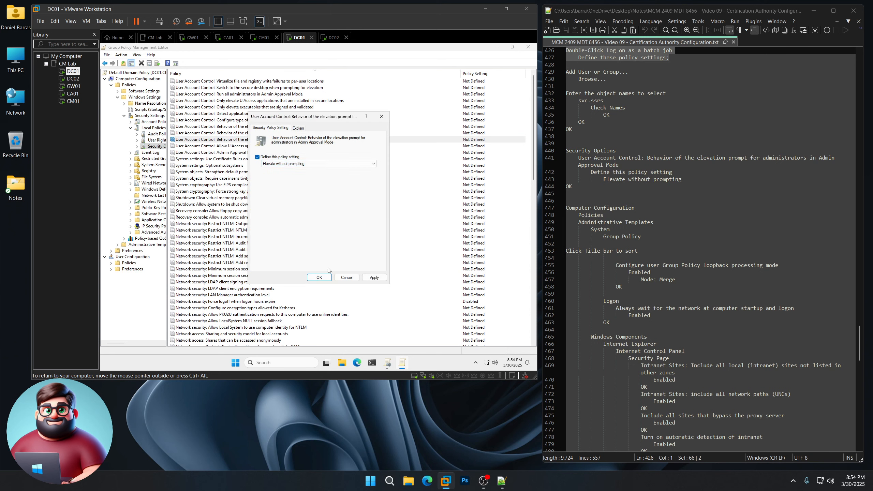
click(320, 277)
scroll(604, 229, down, 4)
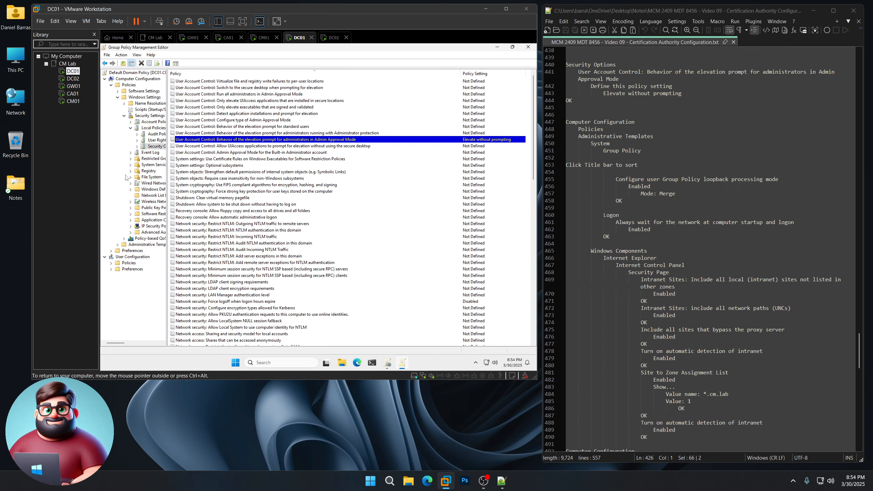
click(118, 245)
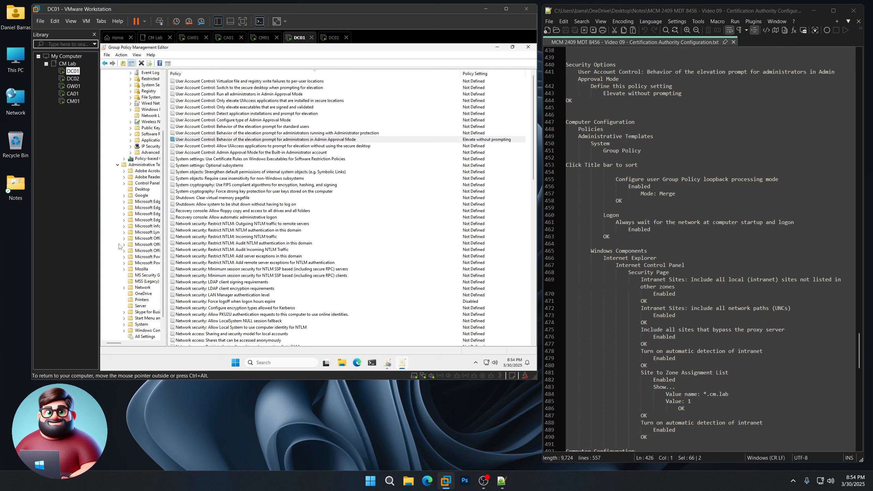
- Under System > Group Policy, enable Configure user Group Policy loopback processing mode with Merge
click(125, 325)
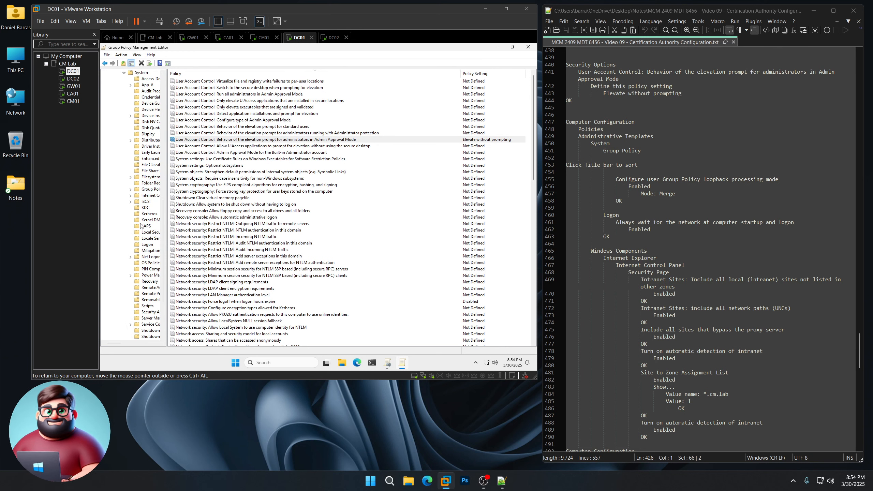
click(150, 190)
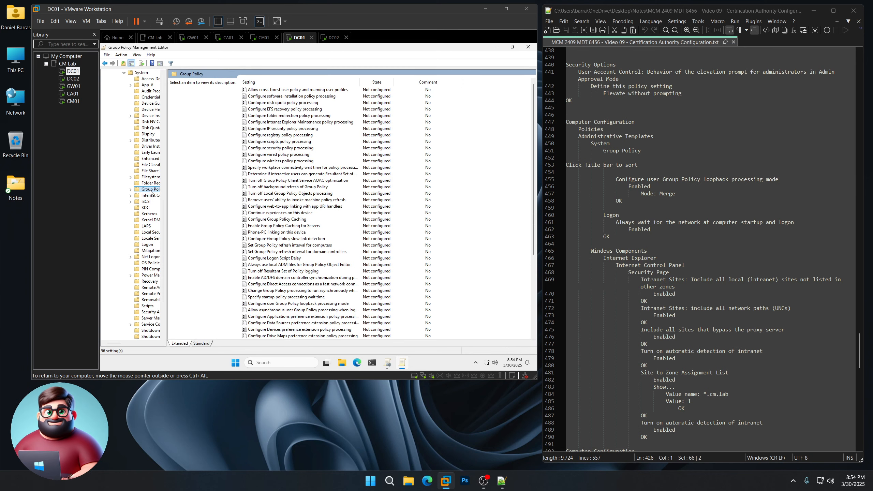
click(302, 82)
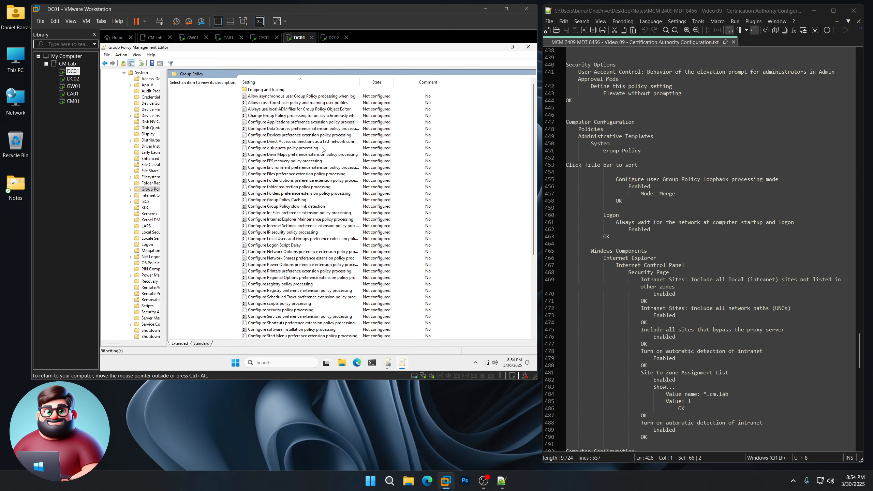
scroll(320, 272, down, 6)
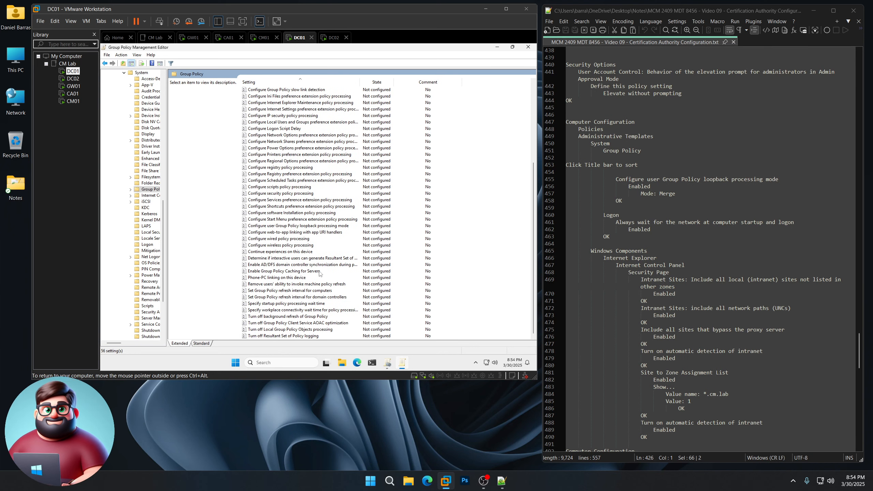
click(284, 227)
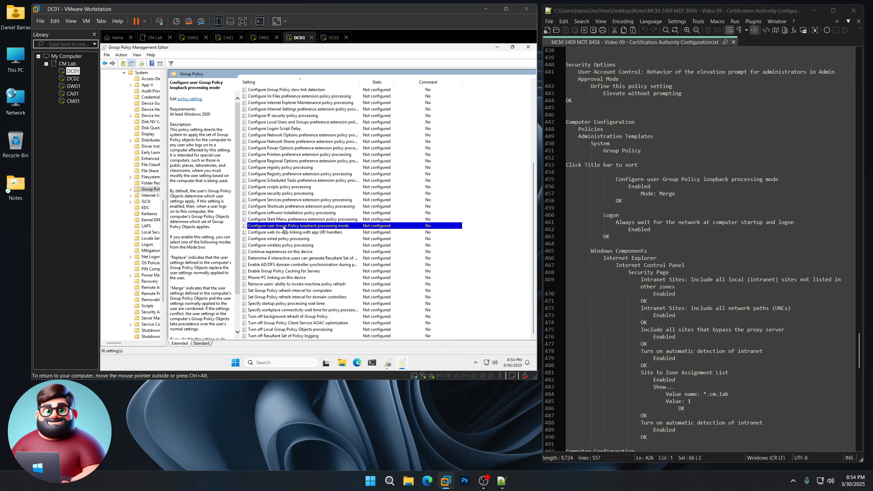
double_click(284, 227)
click(142, 105)
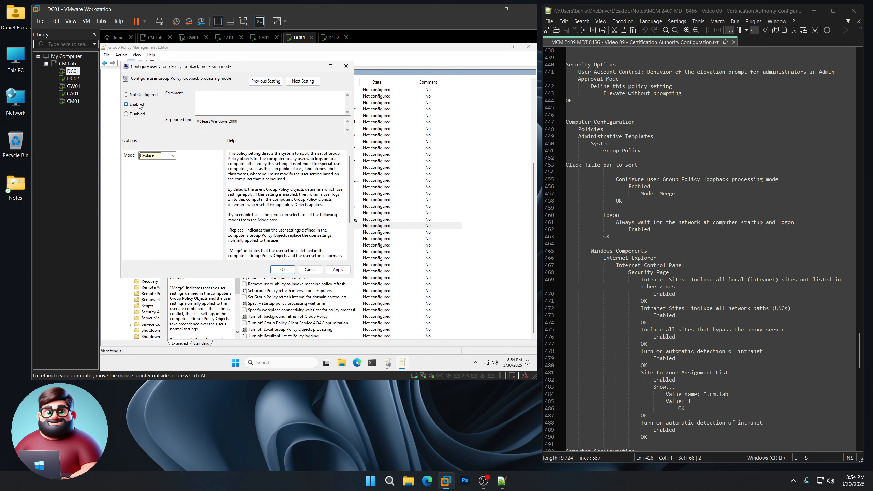
click(173, 156)
click(173, 163)
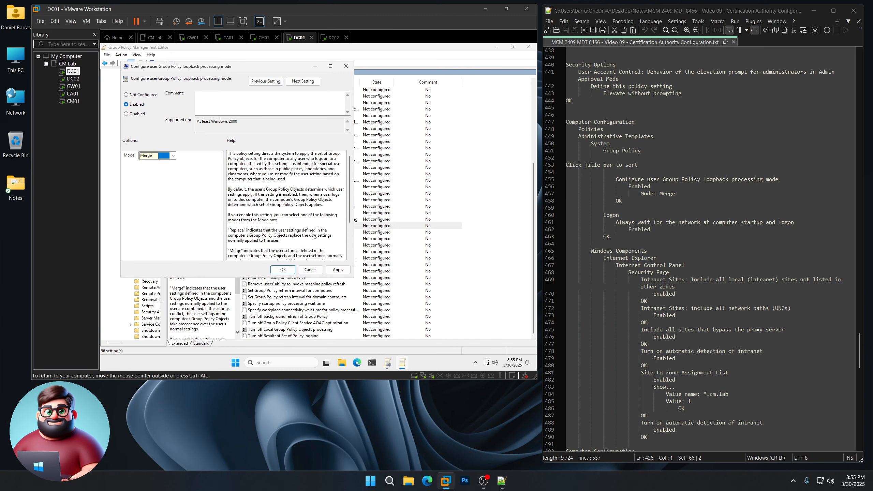
- Confirm loopback Merge mode and enable 'Always wait for the network at computer startup and logon'
click(278, 270)
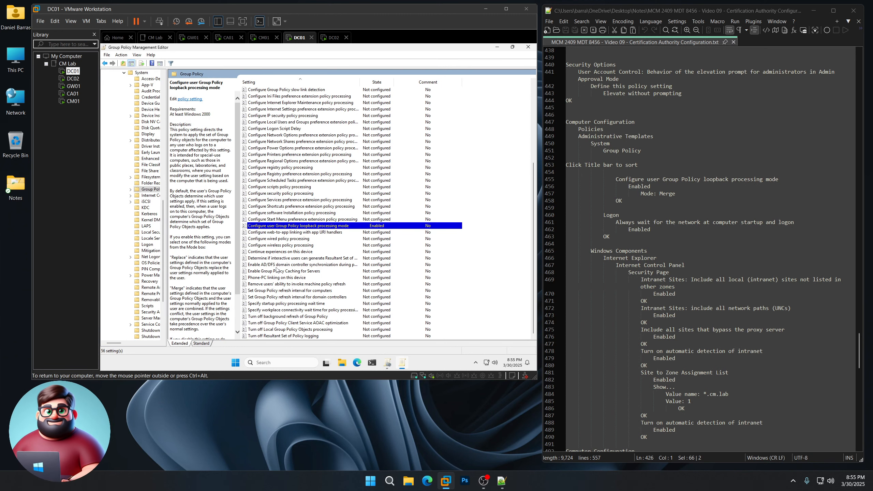
click(143, 246)
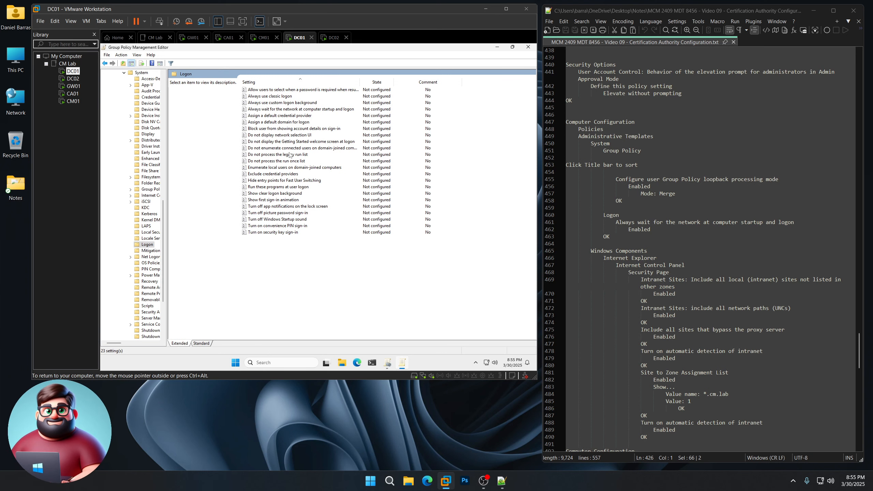
double_click(287, 109)
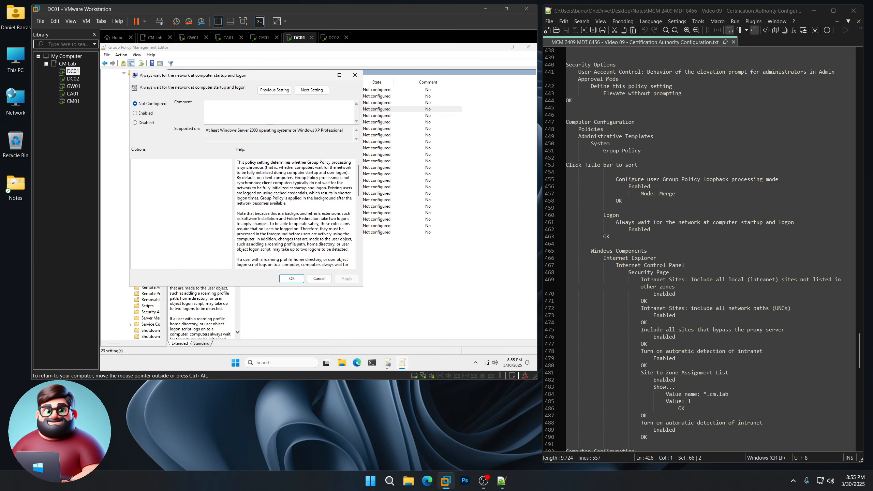
click(149, 115)
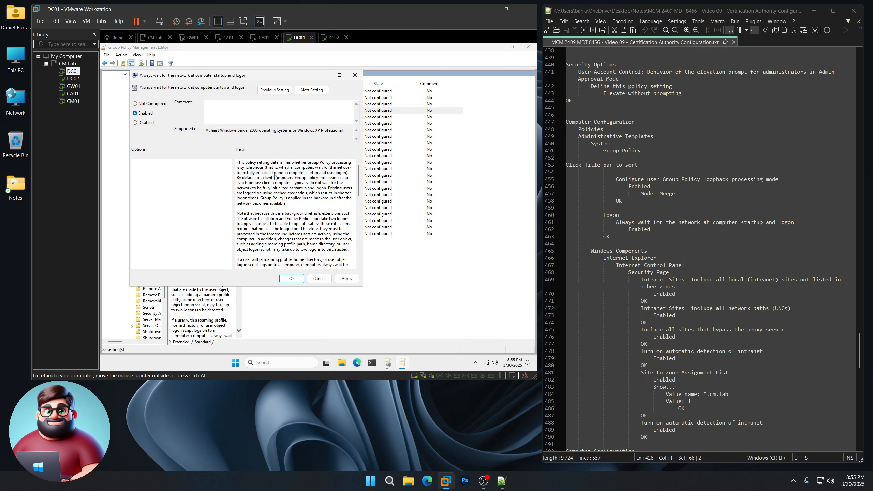
click(291, 279)
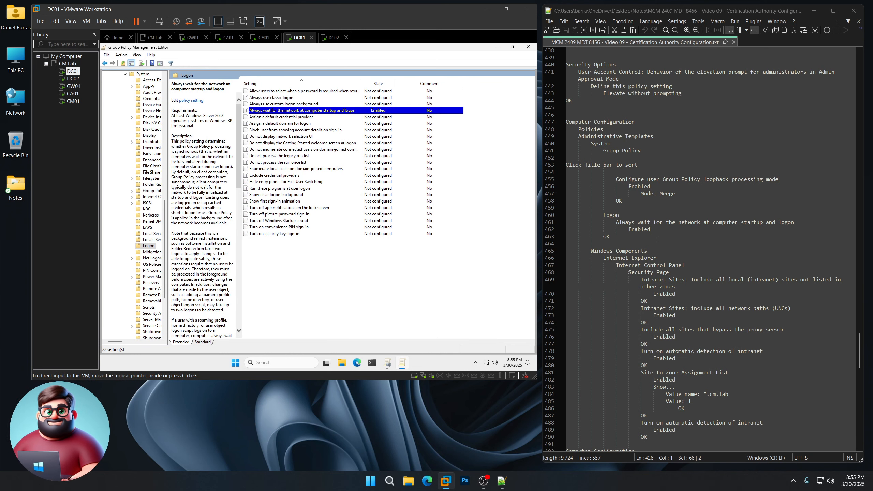
scroll(650, 240, down, 7)
drag(569, 101, 678, 287)
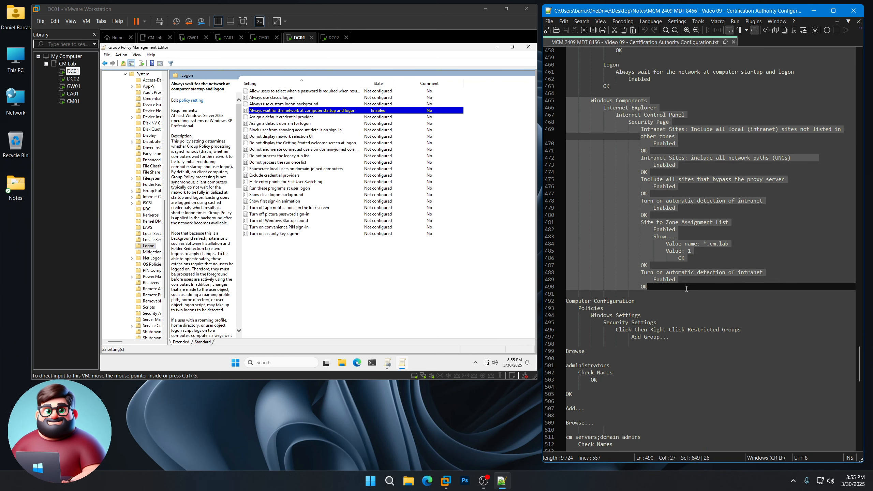
- Show Windows Components > Internet Explorer > Internet Control Panel > Security Page, with the Setting column autofitted
click(132, 271)
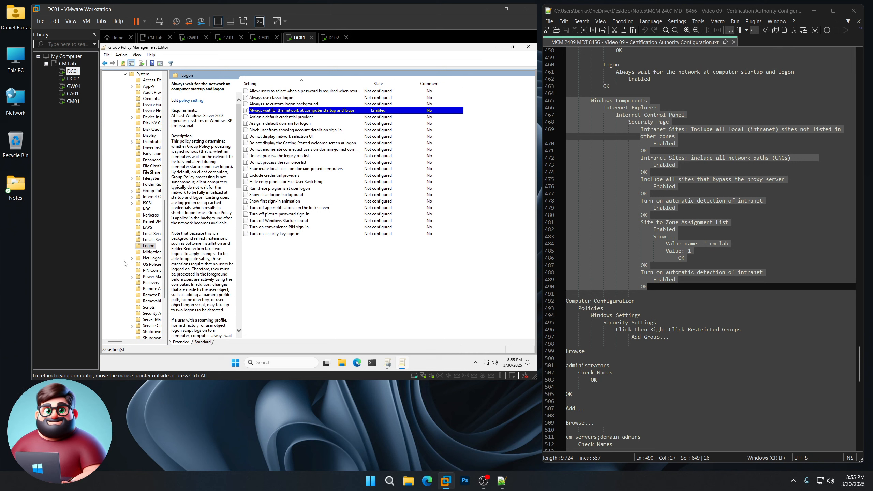
scroll(124, 264, down, 5)
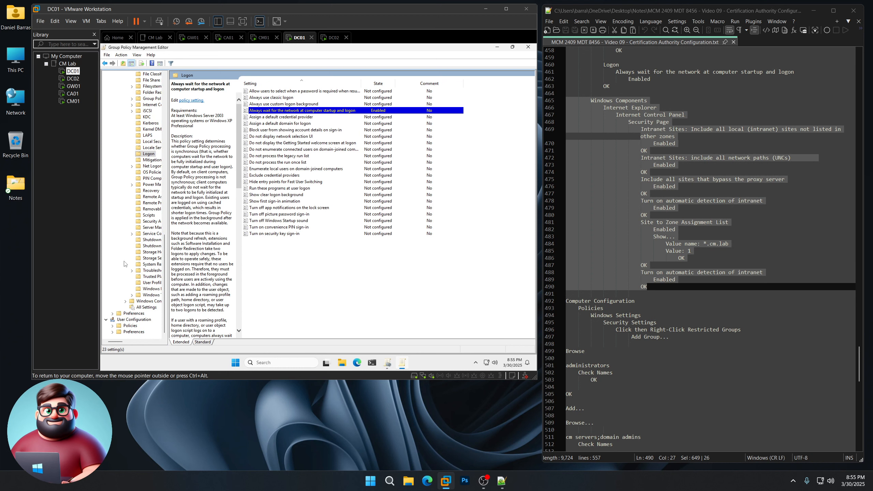
click(125, 302)
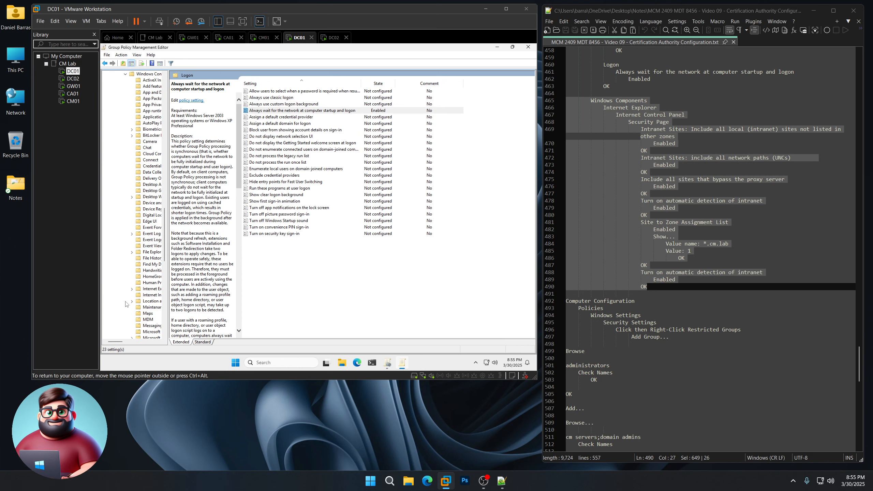
click(150, 290)
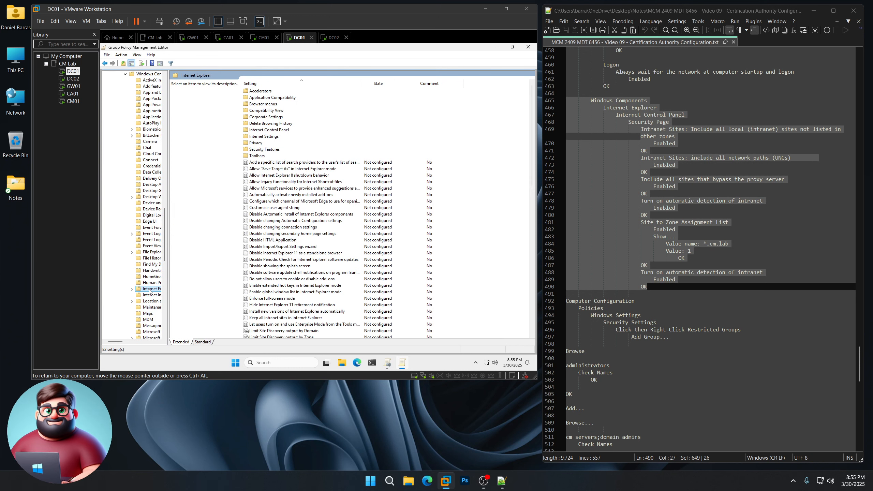
double_click(279, 130)
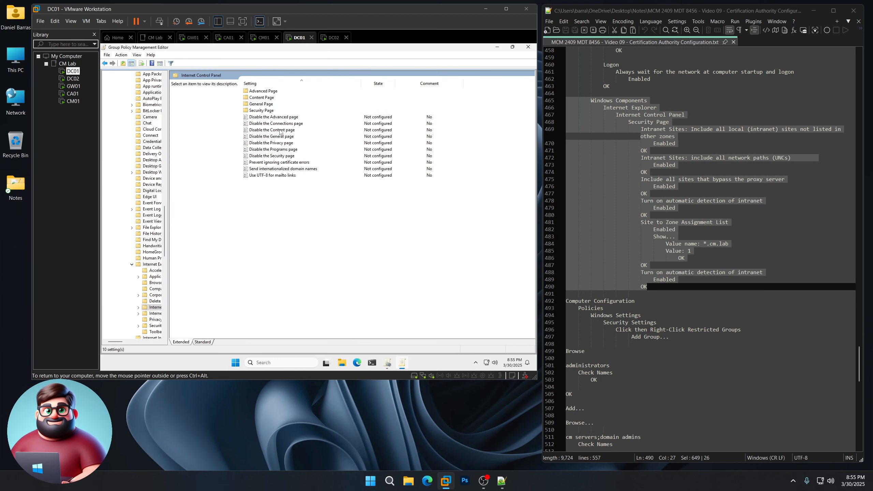
double_click(261, 110)
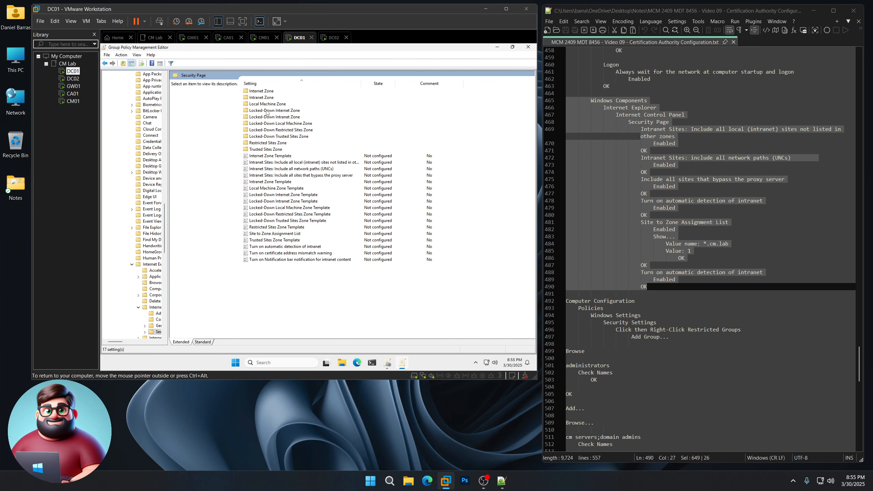
double_click(362, 84)
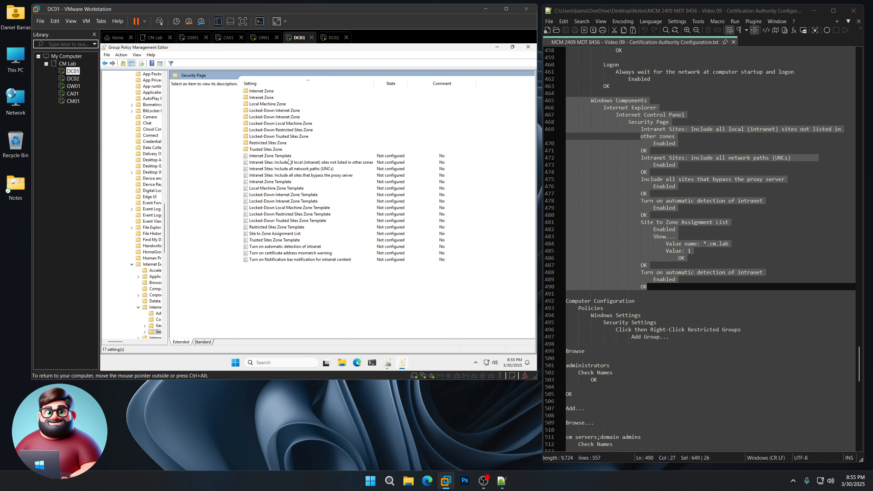
- Enable the Intranet Sites policies for local sites, all network paths (UNCs) and proxy-bypass sites
click(264, 163)
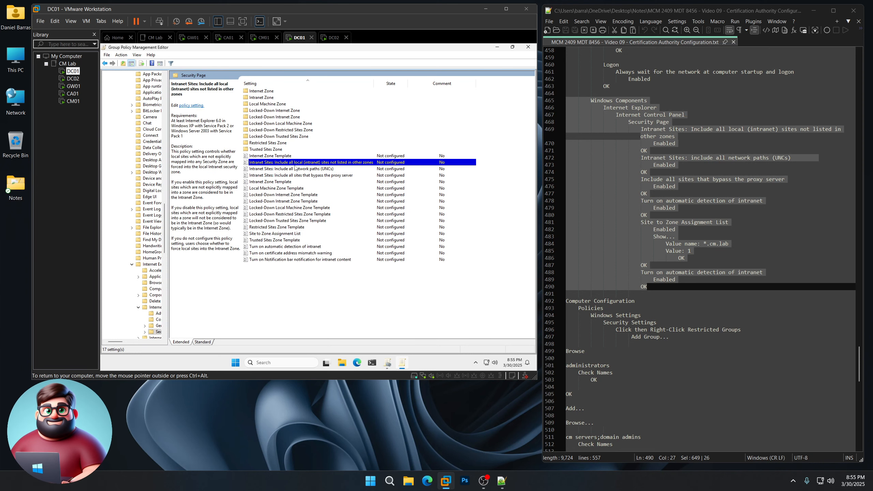
double_click(332, 165)
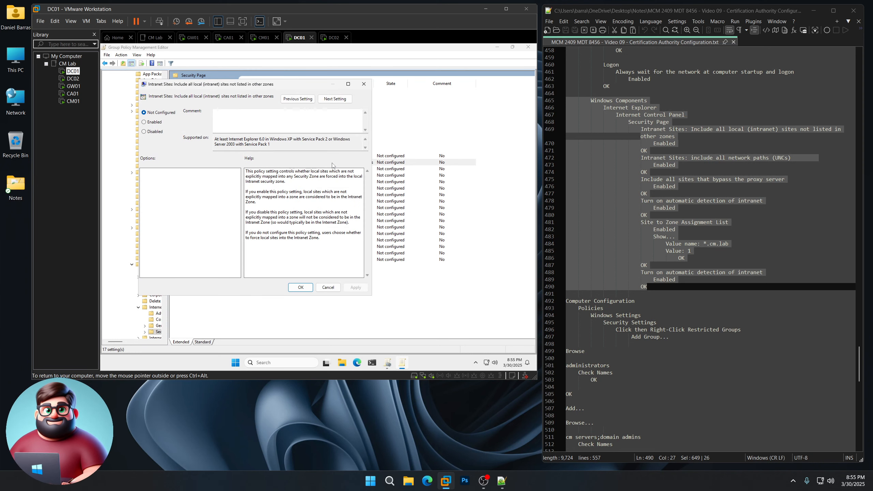
click(153, 122)
click(301, 286)
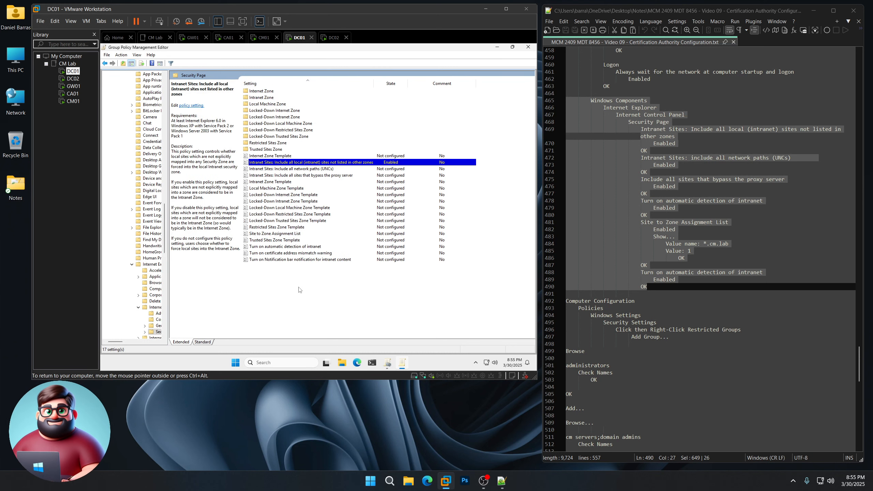
double_click(302, 169)
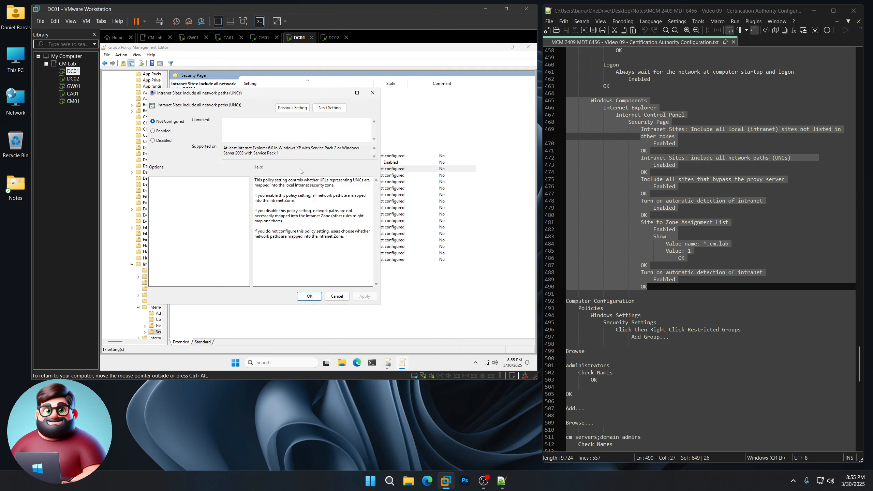
click(165, 131)
click(311, 296)
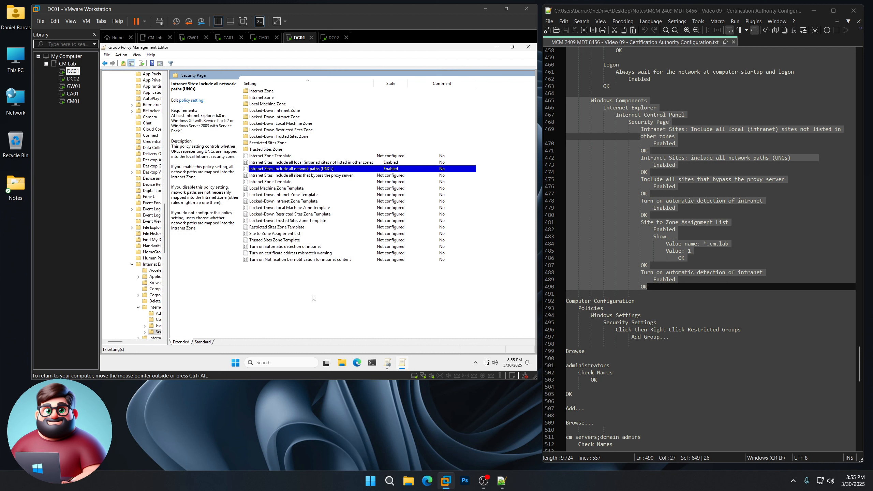
double_click(329, 176)
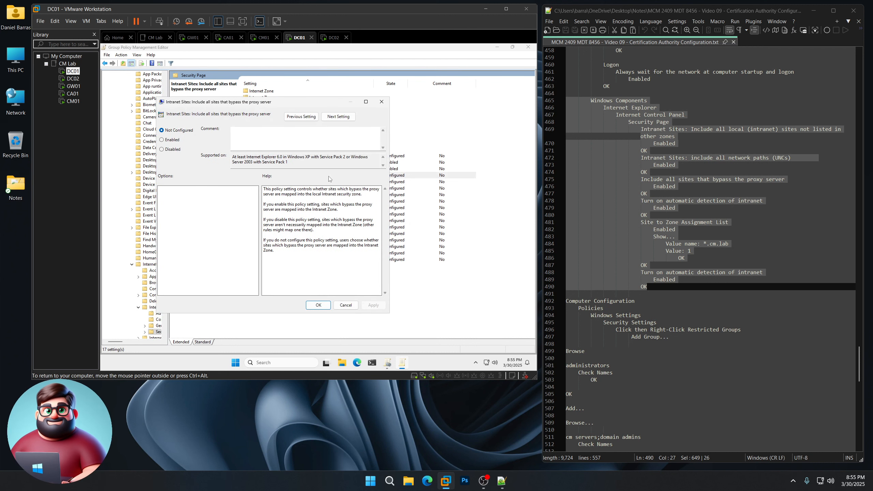
click(174, 143)
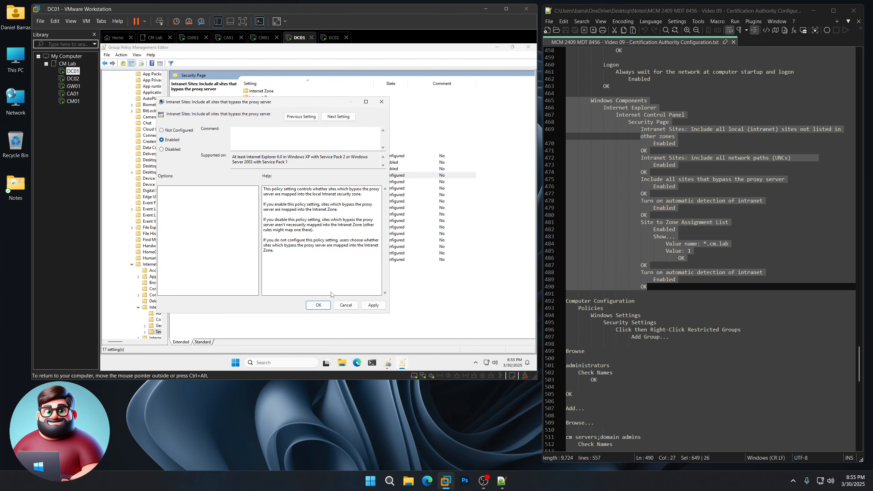
click(322, 305)
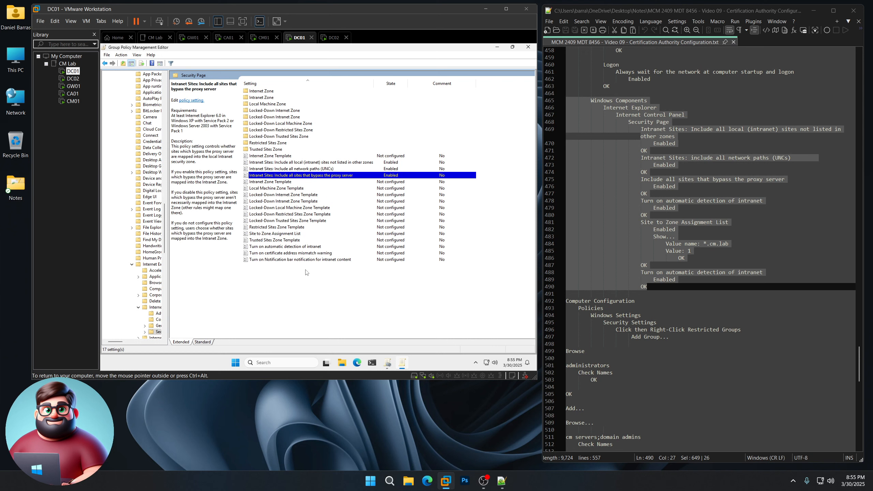
- Enable Site to Zone Assignment List with an entry mapping *.cm.lab to zone 1
double_click(282, 234)
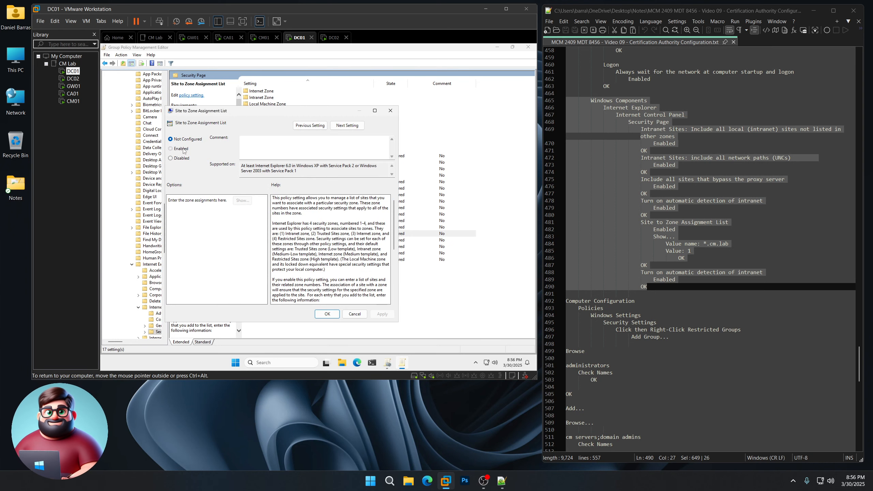
click(181, 149)
drag(687, 258, 555, 223)
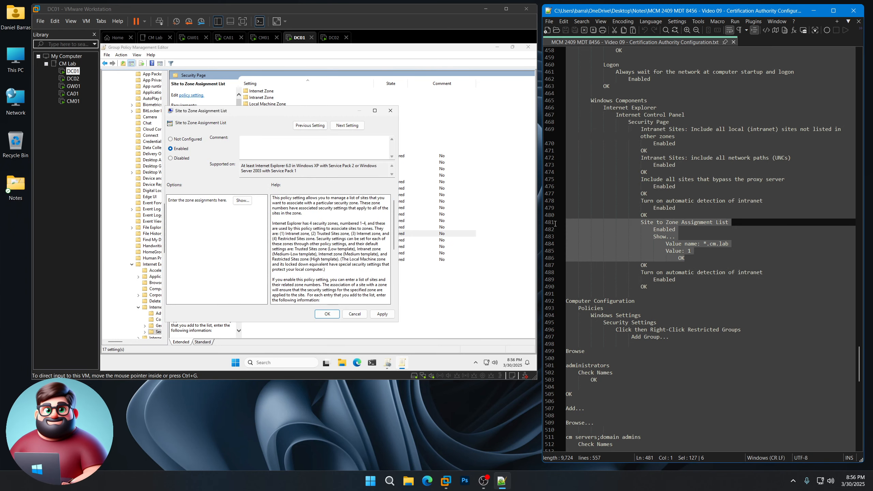
click(242, 200)
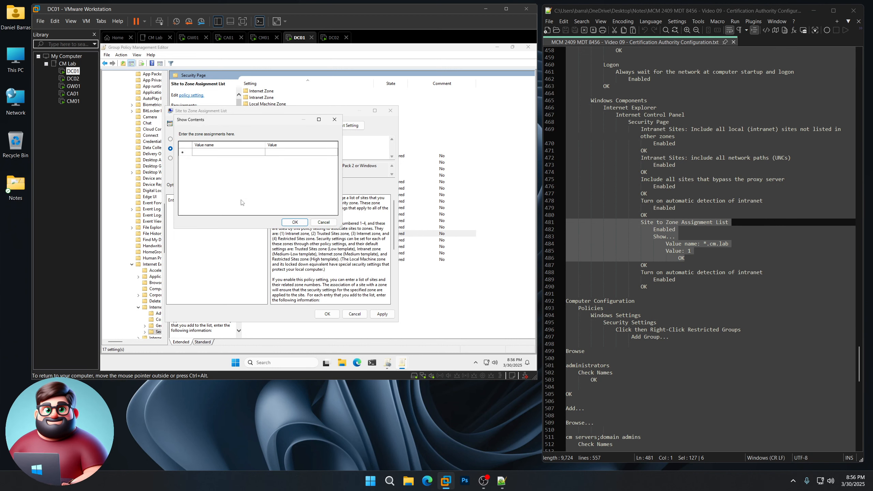
click(221, 152)
click(221, 153)
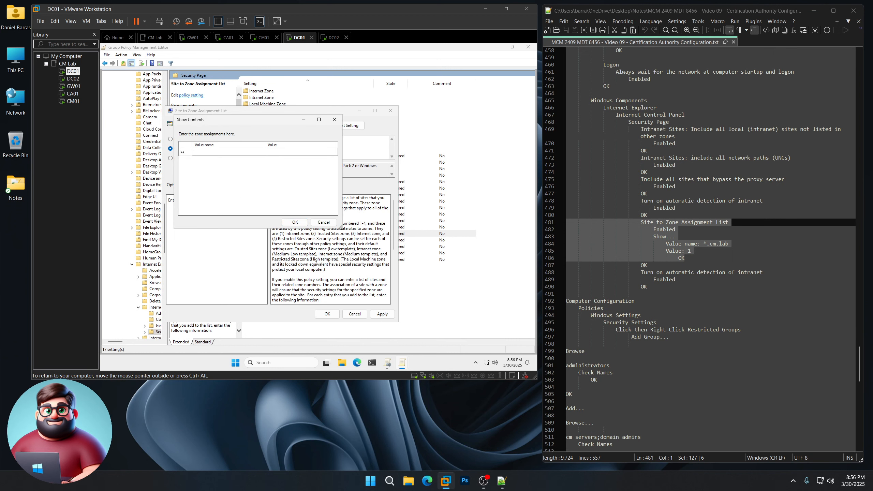
text(*)
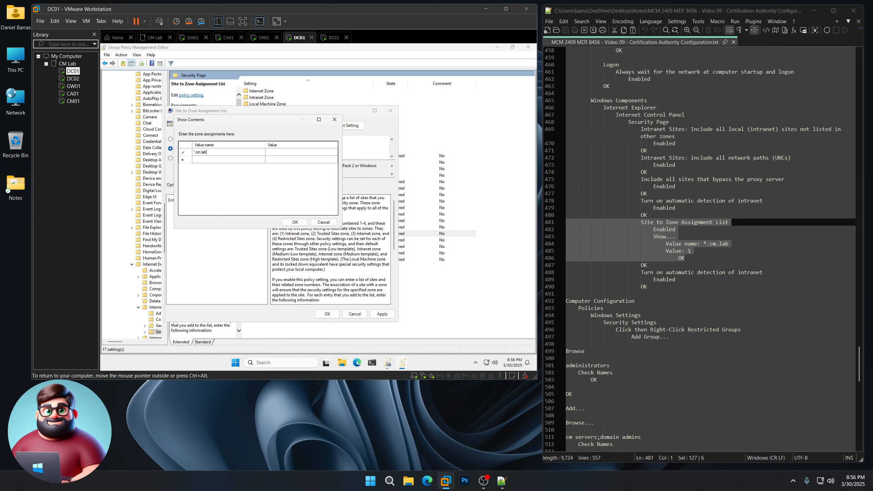
key(Tab)
text(1)
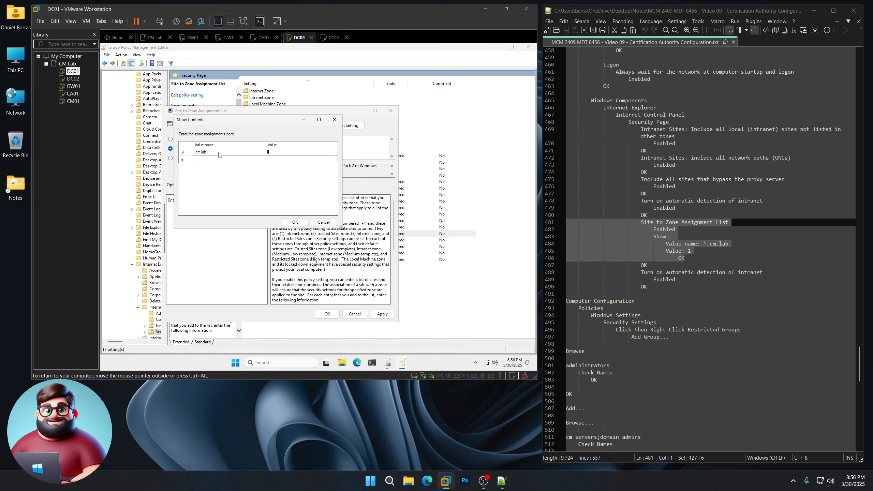
click(293, 223)
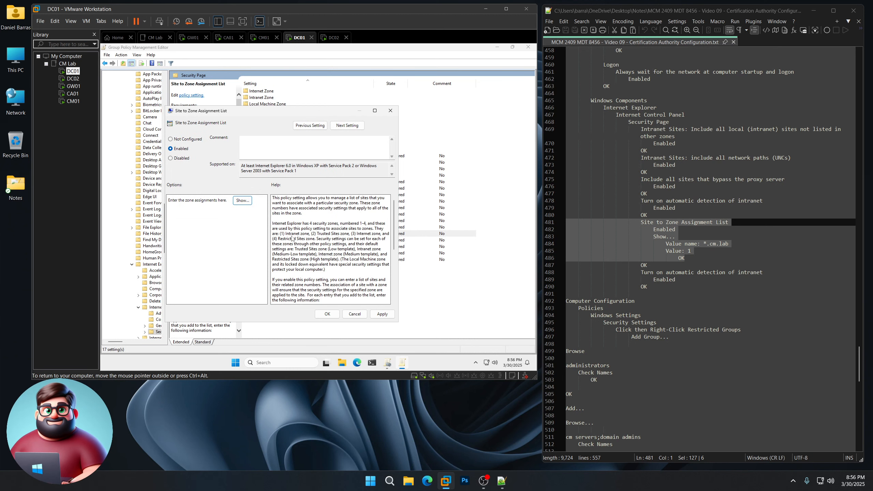
click(328, 315)
- Enable 'Turn on automatic detection of intranet' and widen the policy tree pane
double_click(292, 249)
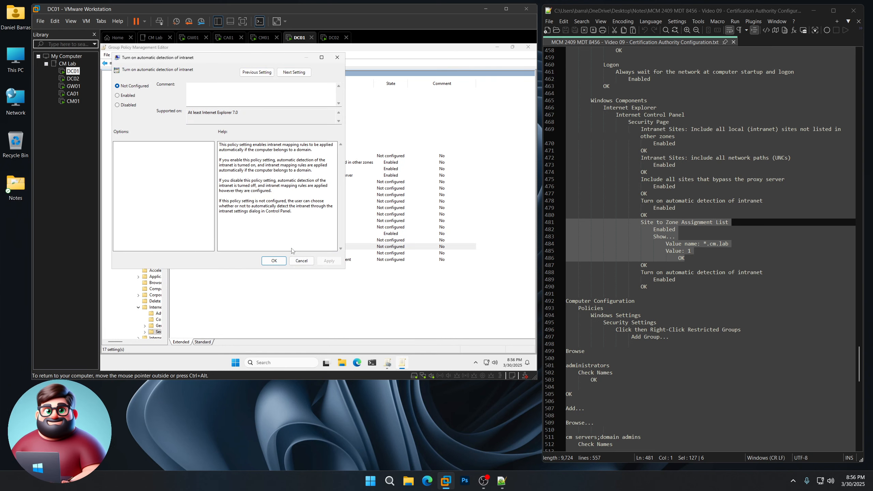
click(130, 96)
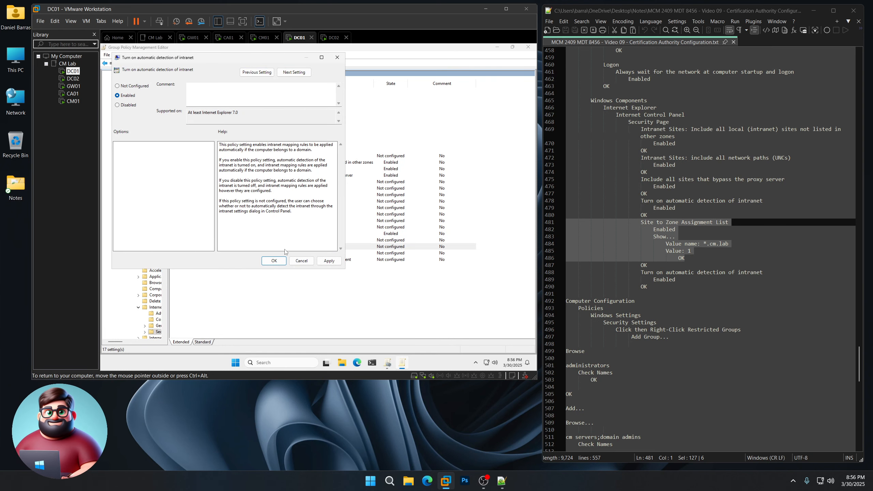
click(274, 261)
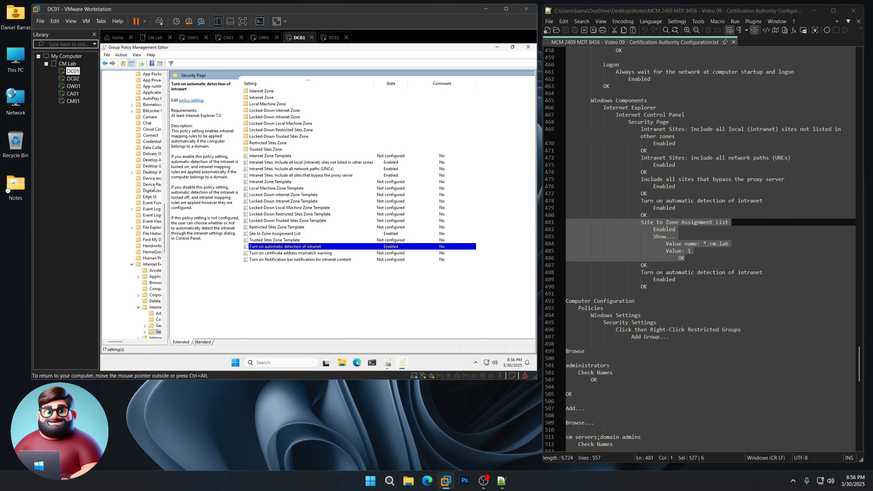
drag(164, 237, 165, 105)
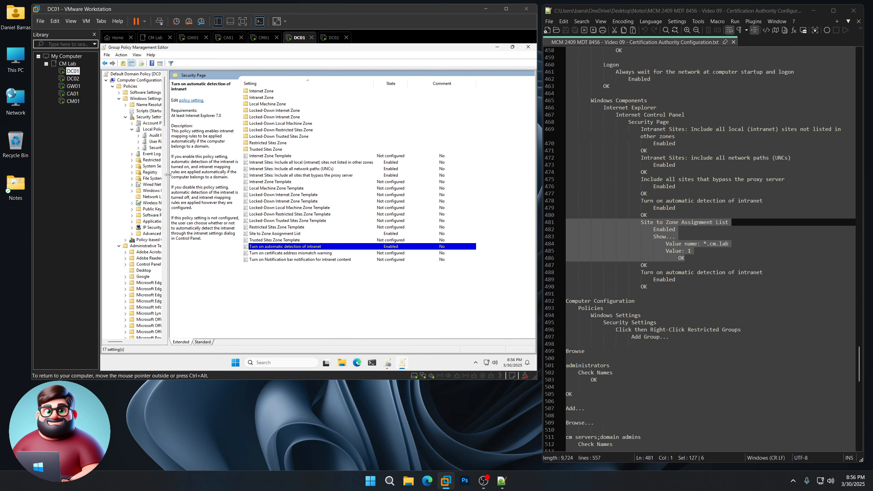
drag(168, 174, 208, 174)
- Add the resolved Administrators group as a new entry under Restricted Groups
click(159, 160)
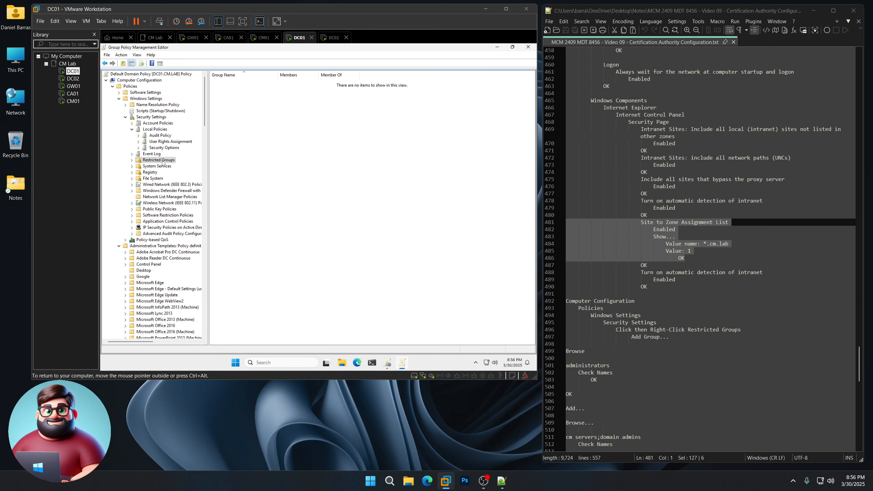
right_click(163, 163)
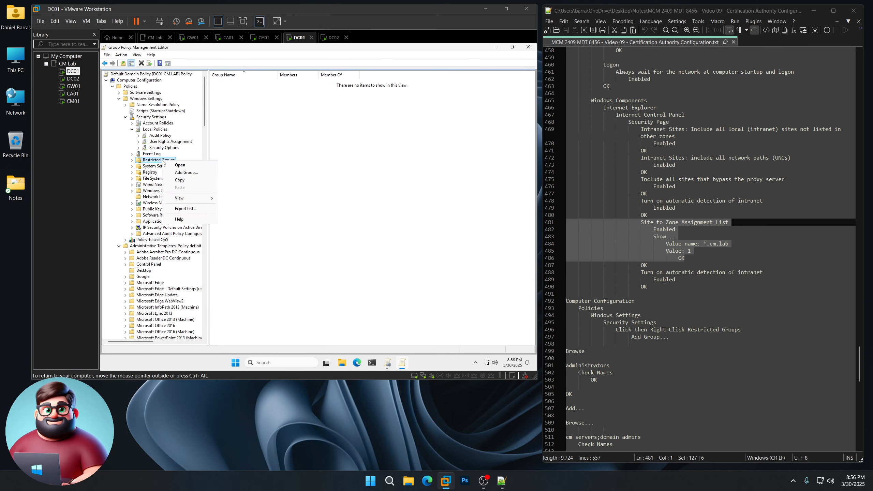
click(186, 173)
scroll(643, 316, down, 8)
scroll(643, 316, down, 2)
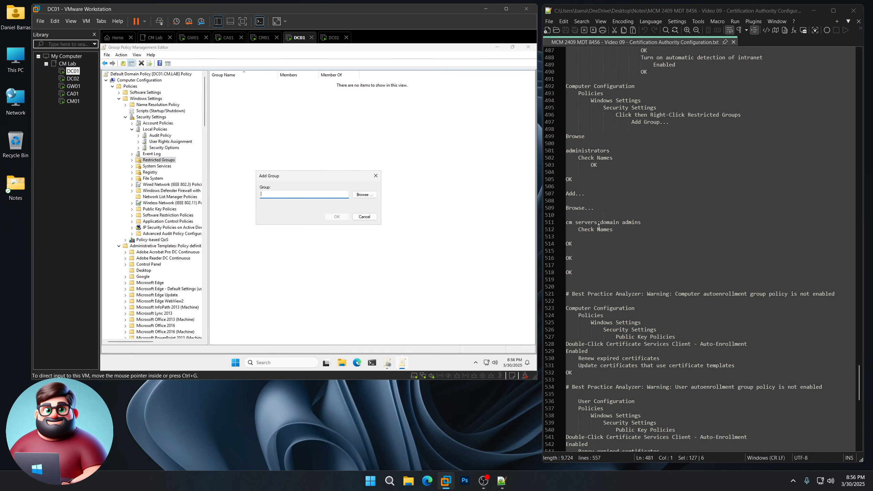
scroll(617, 226, up, 2)
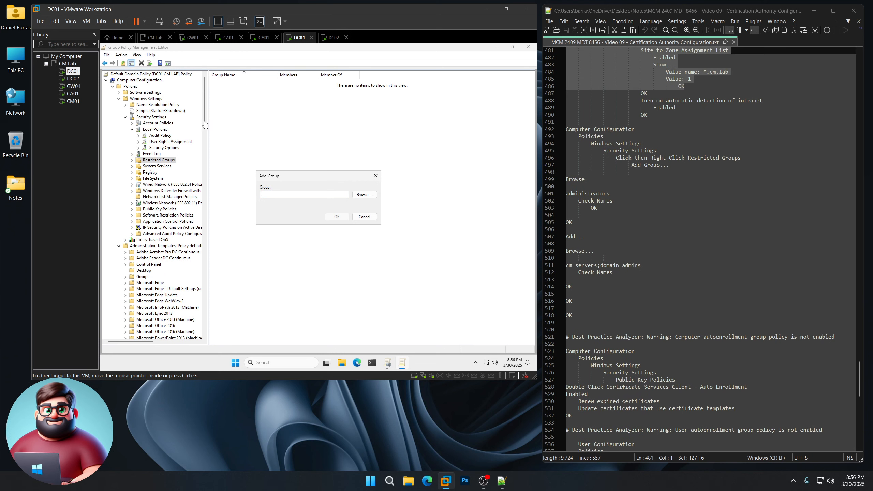
click(364, 196)
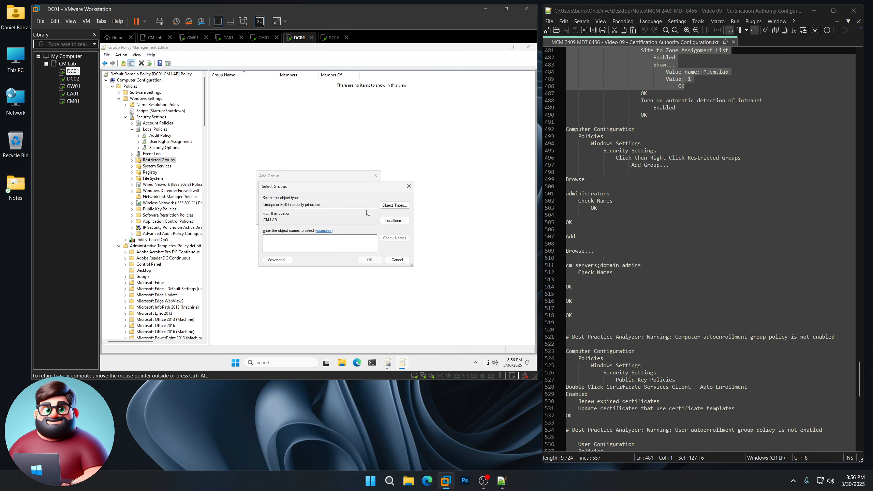
text(administrat)
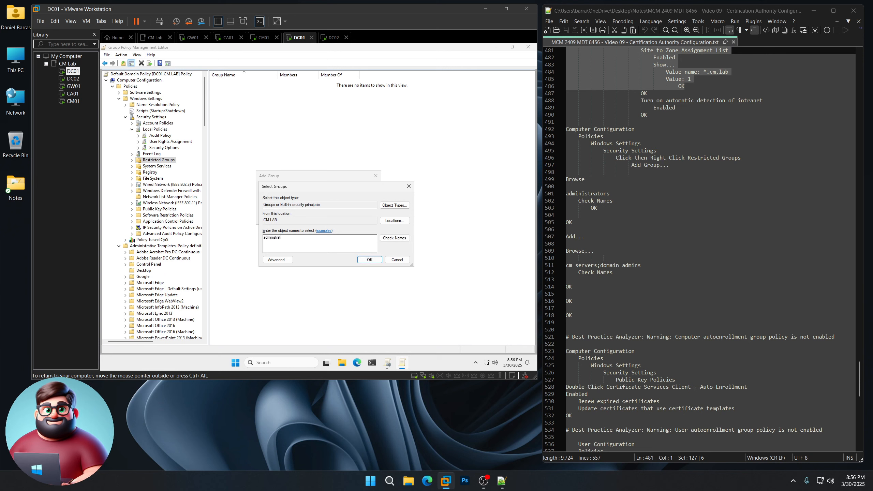
text(ors)
click(401, 239)
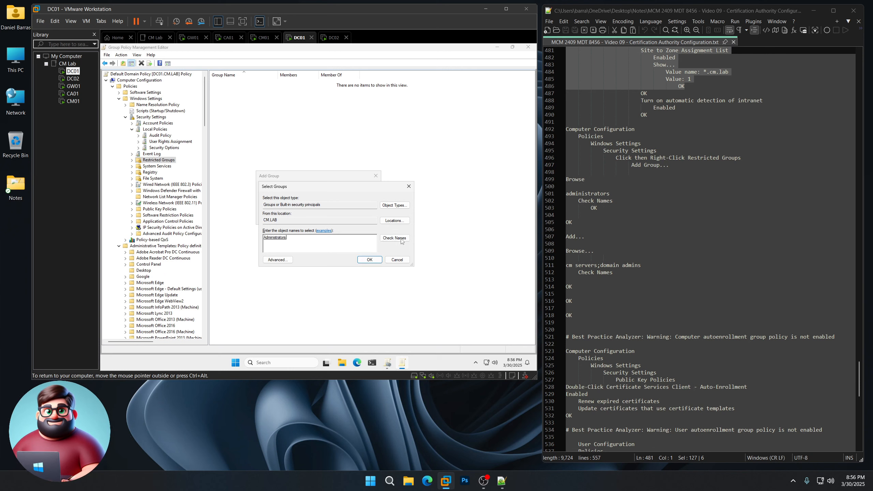
click(370, 259)
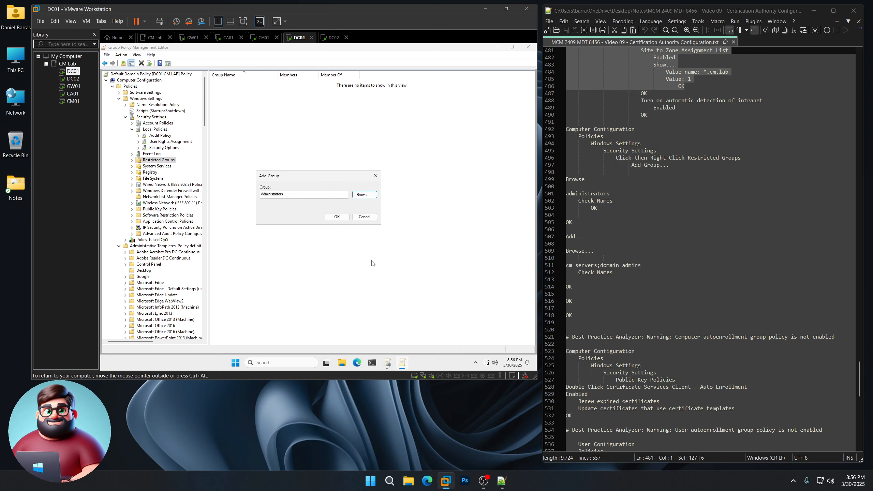
click(337, 217)
- Add CM Servers and Domain Admins, pasted from the notes, as Administrators members and save
click(212, 80)
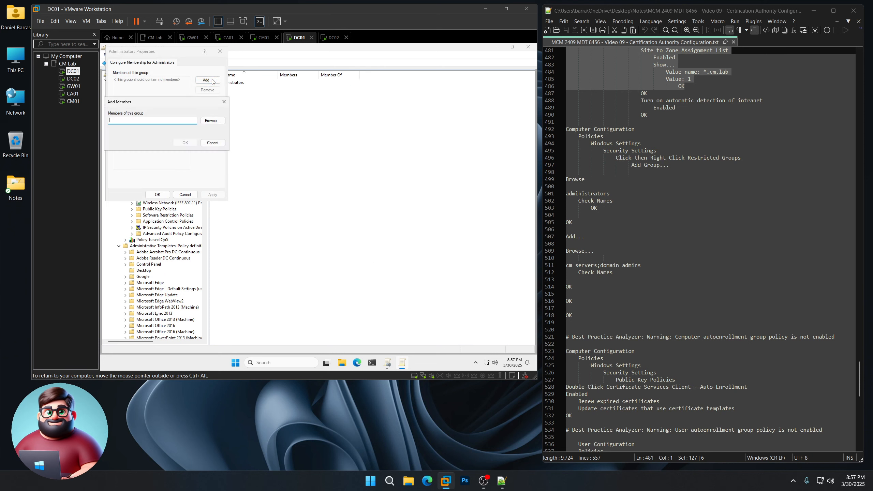
drag(643, 266, 554, 263)
right_click(589, 267)
click(609, 278)
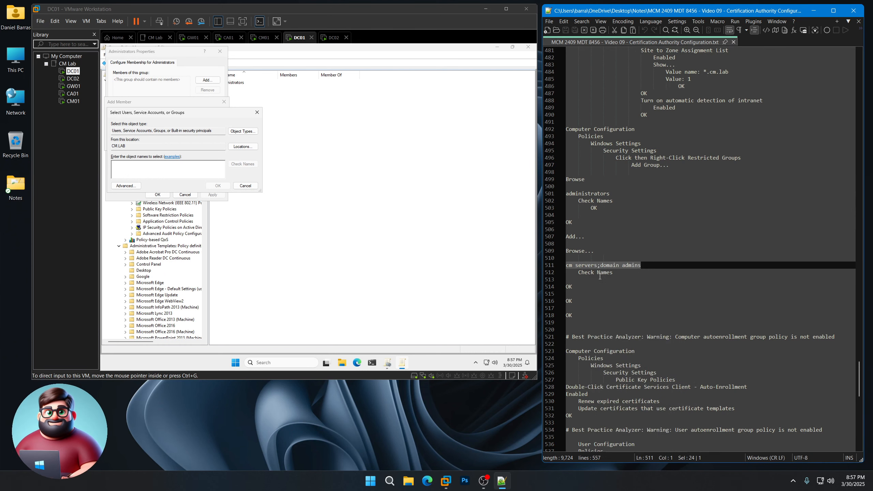
click(203, 168)
key(ctrl+v)
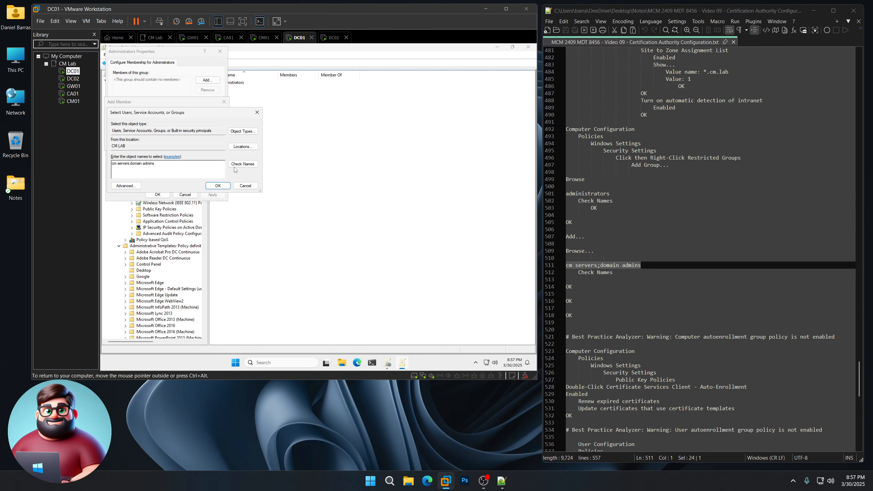
click(235, 166)
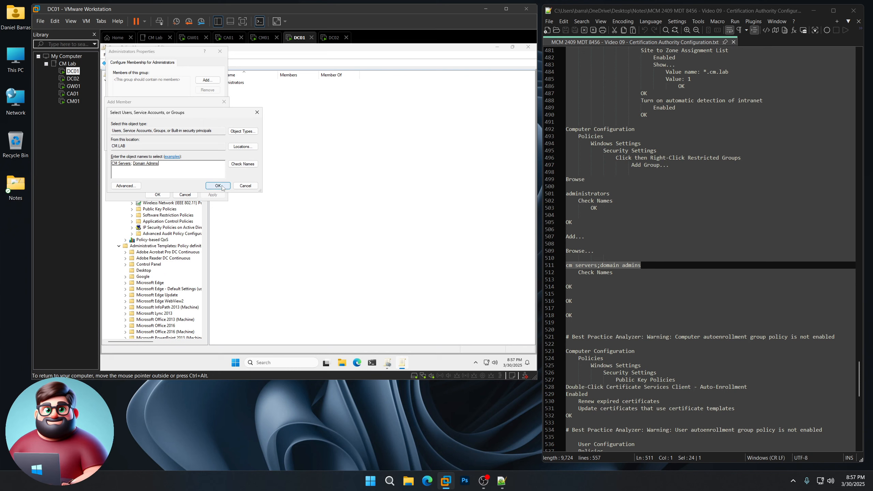
click(222, 188)
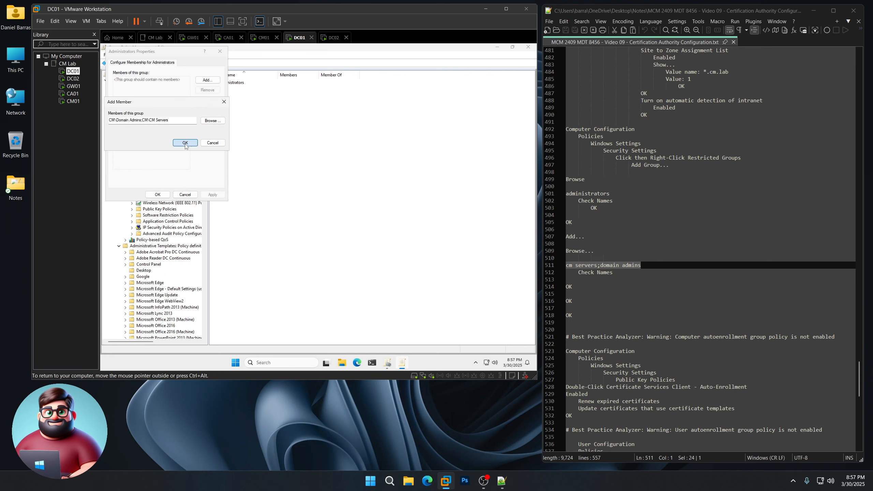
click(186, 148)
click(163, 194)
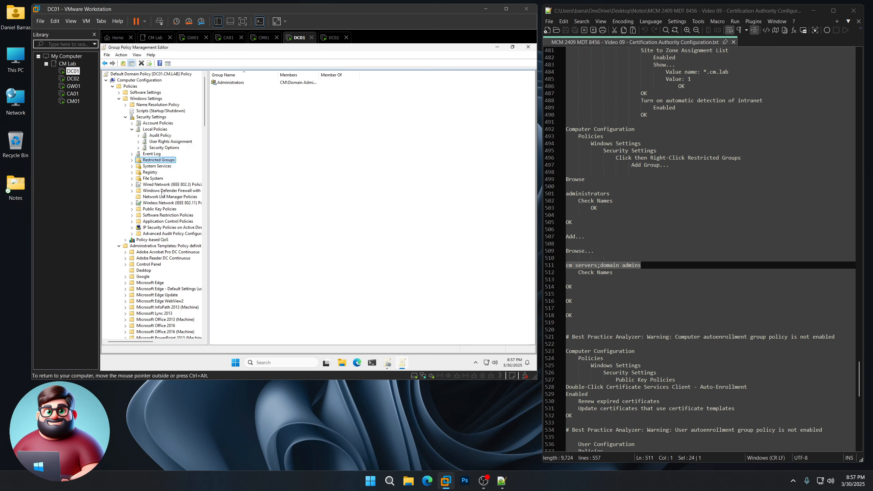
- Enable computer certificate Auto-Enrollment under Public Key Policies, renewing expired and updating template-based certificates
scroll(626, 262, down, 8)
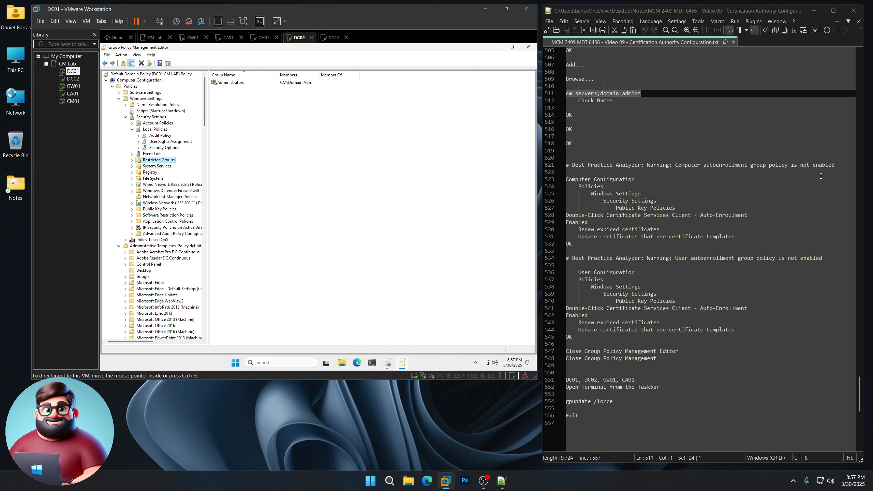
scroll(714, 314, down, 3)
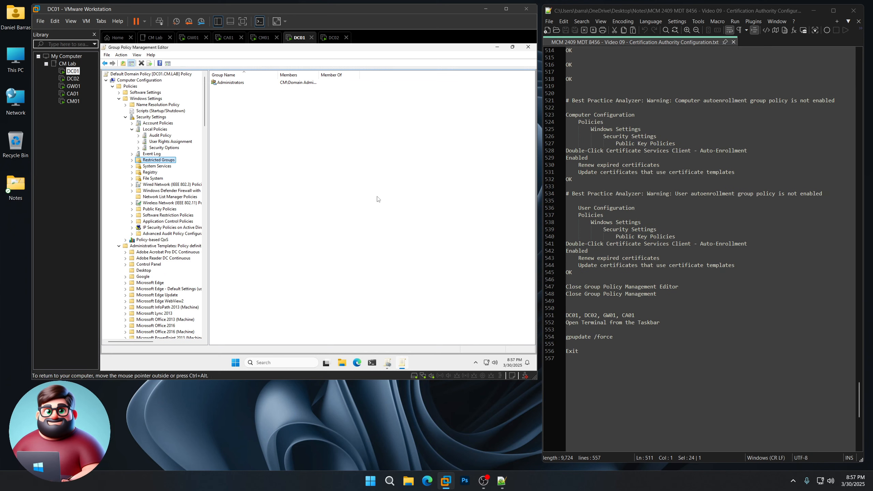
click(159, 209)
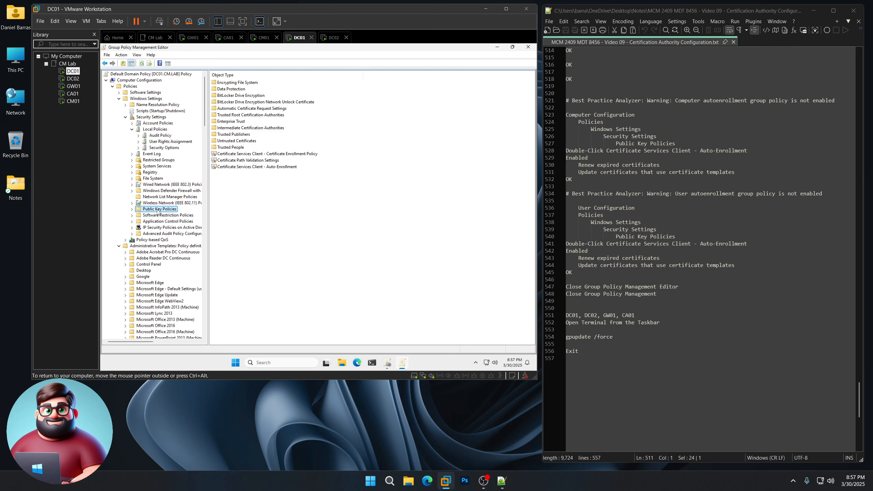
double_click(260, 167)
click(345, 157)
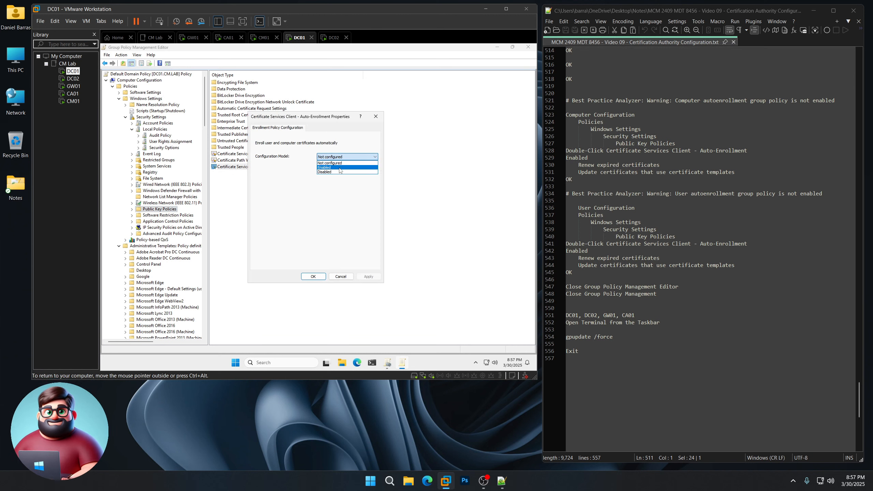
click(341, 168)
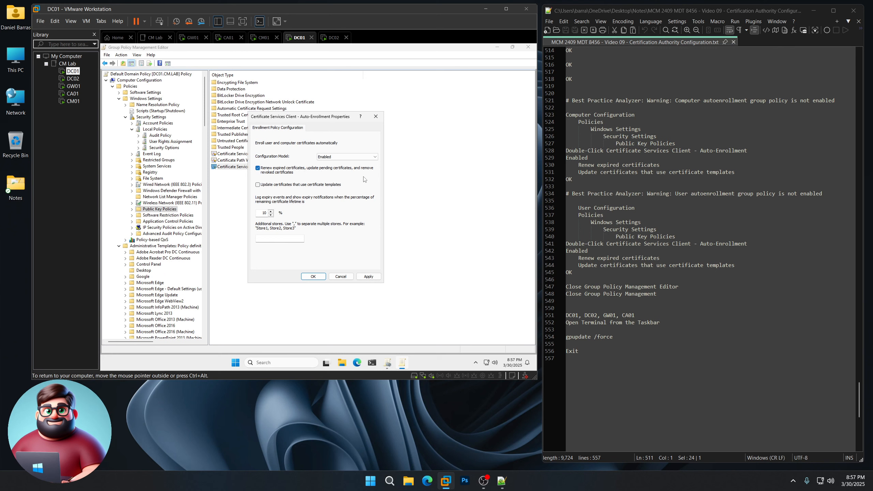
click(258, 185)
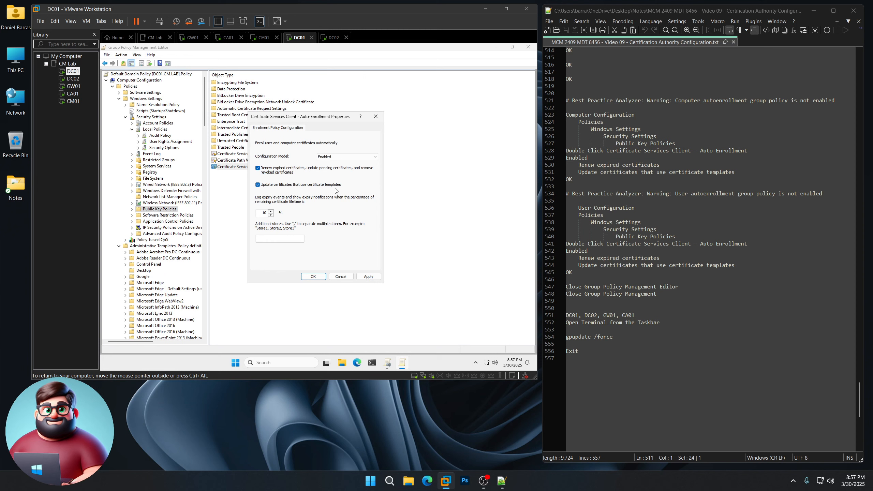
click(314, 277)
drag(206, 128, 209, 340)
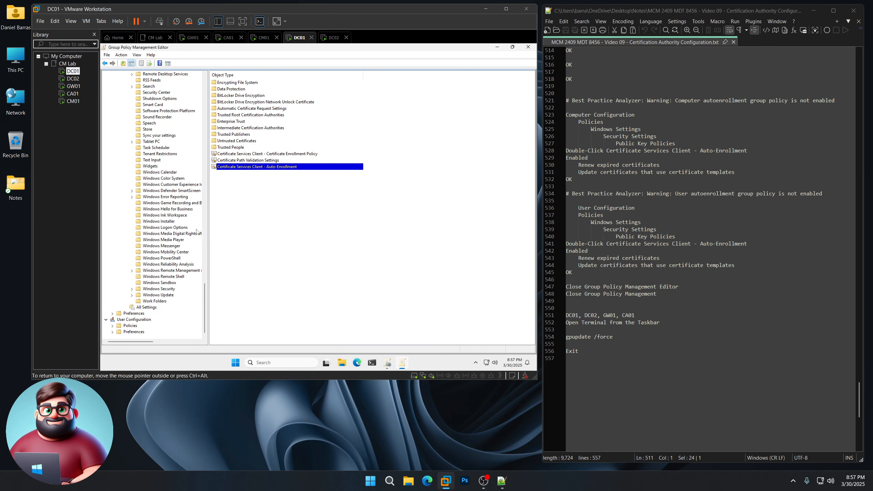
- Expand User Configuration Policies > Windows Settings > Security Settings to Public Key Policies
click(113, 326)
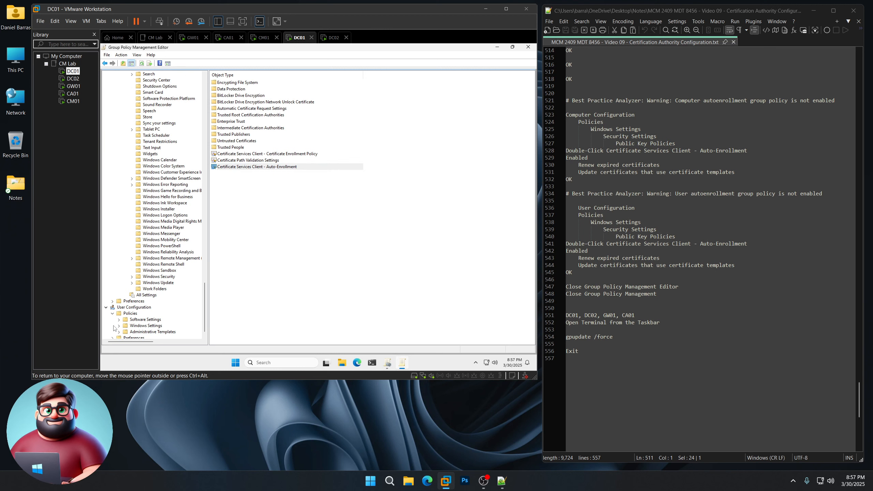
click(119, 326)
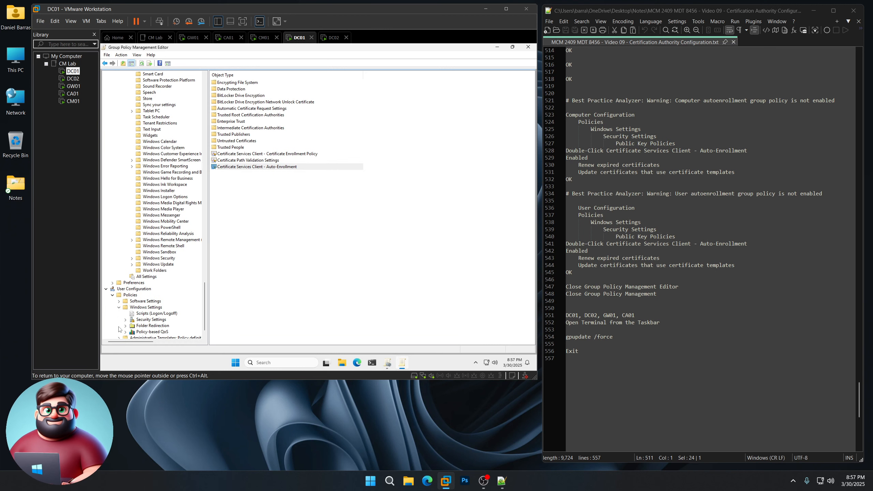
click(125, 320)
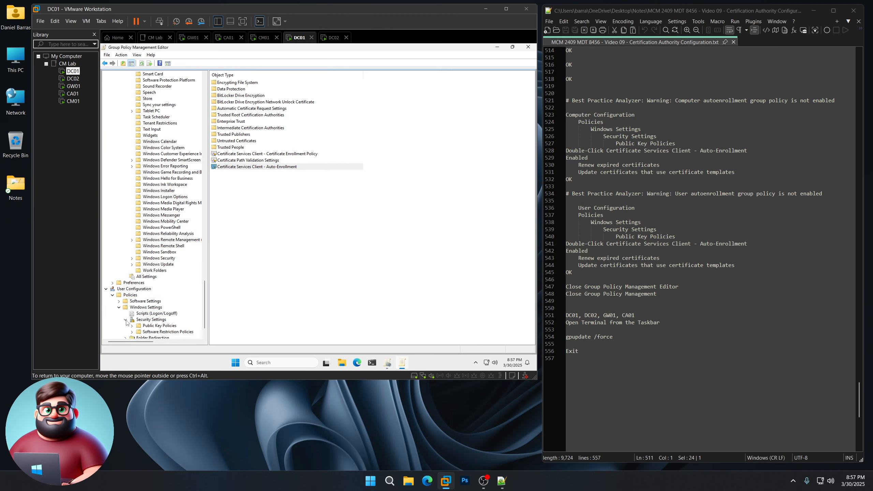
click(159, 326)
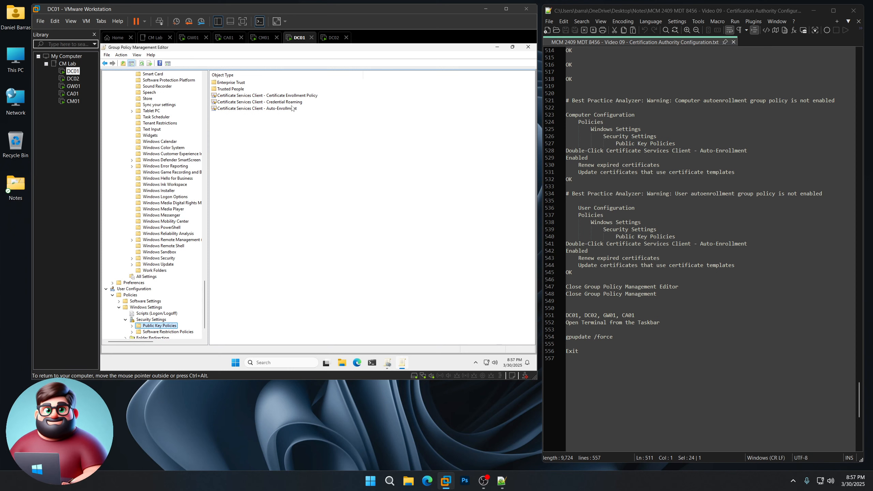
- Enable user Auto-Enrollment with expired-certificate renewal and template-based certificate updates ticked
double_click(266, 109)
click(333, 154)
click(334, 168)
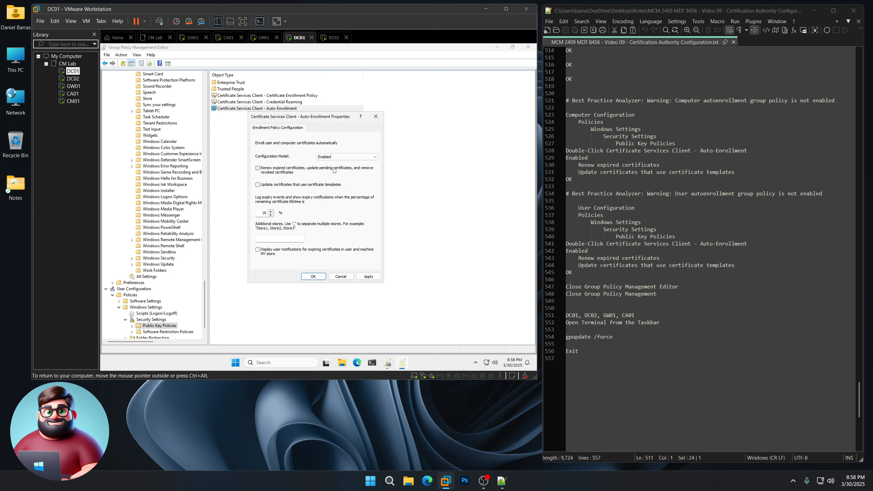
click(258, 168)
click(258, 186)
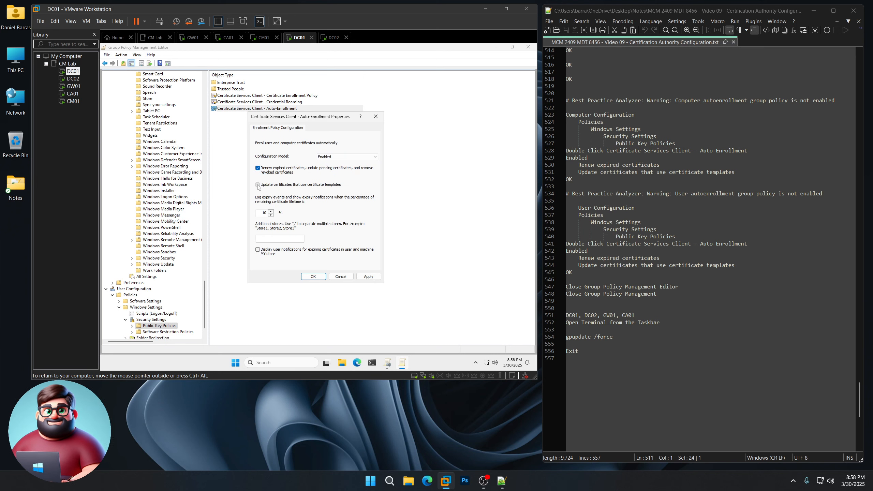
click(311, 277)
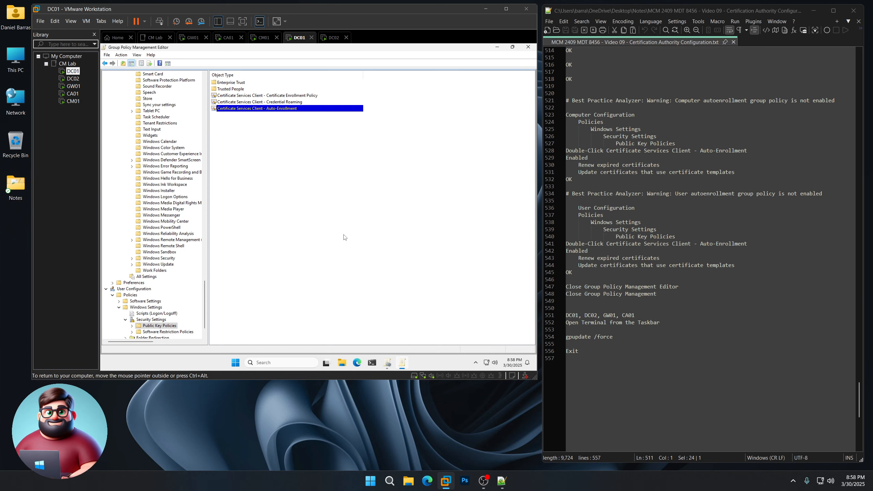
- Close Group Policy Management Editor and Group Policy Management on DC01
click(528, 50)
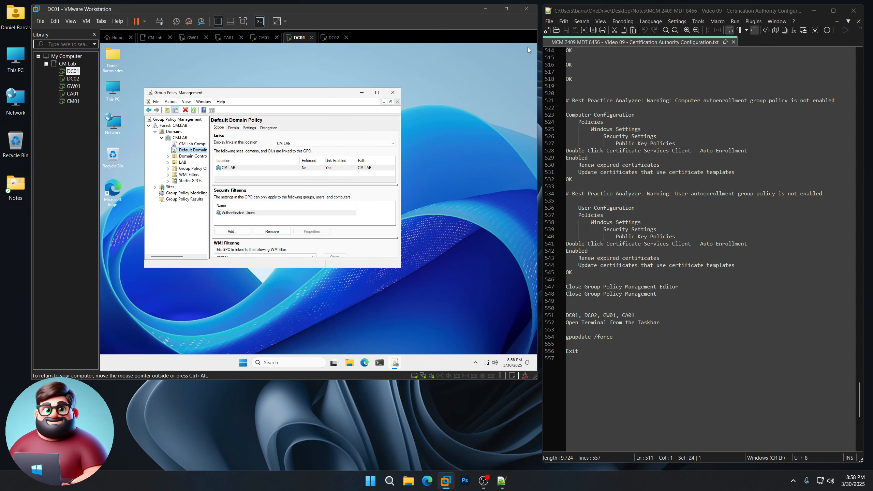
click(397, 94)
scroll(587, 254, down, 8)
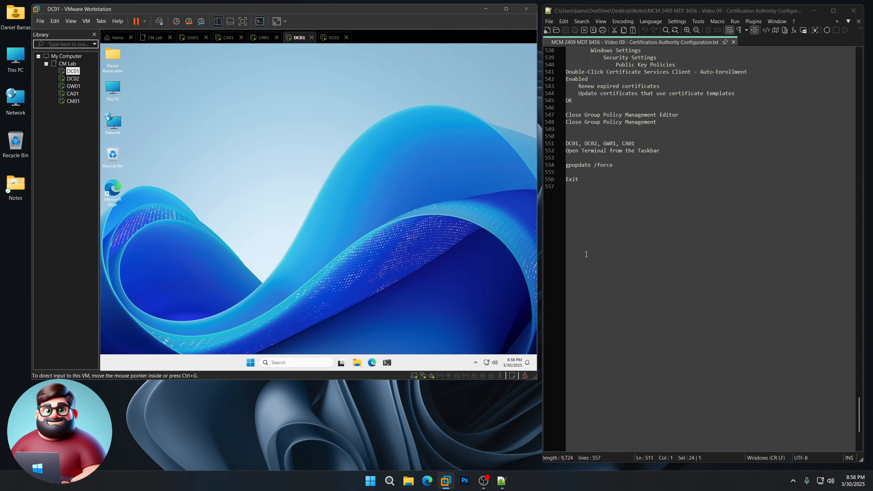
drag(637, 144, 566, 144)
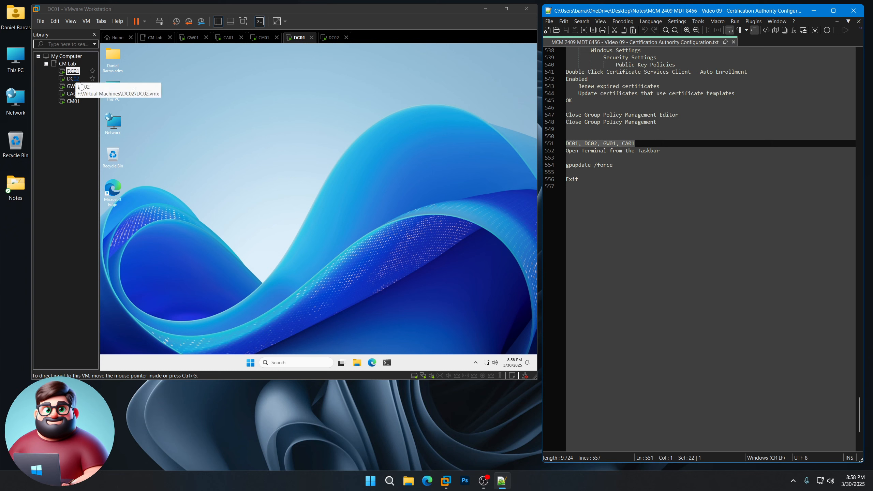
- Open an administrator PowerShell terminal on DC01, DC02 and GW01
click(387, 362)
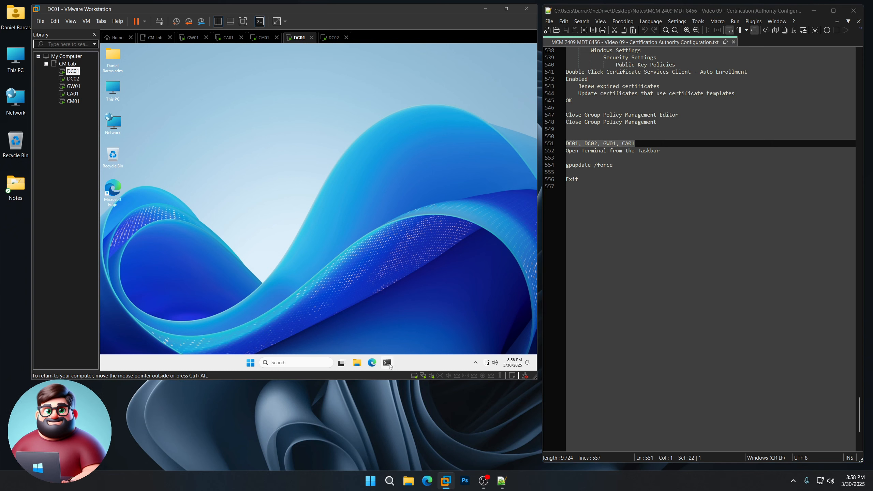
click(73, 78)
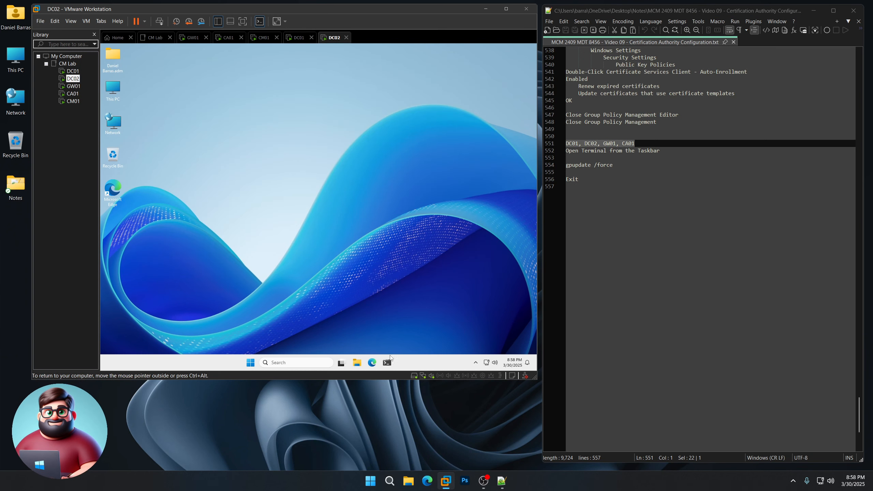
click(74, 86)
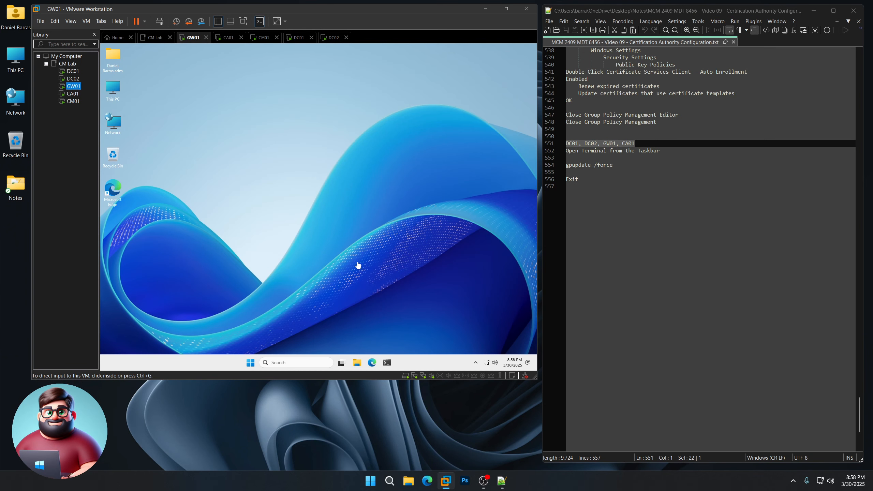
click(389, 364)
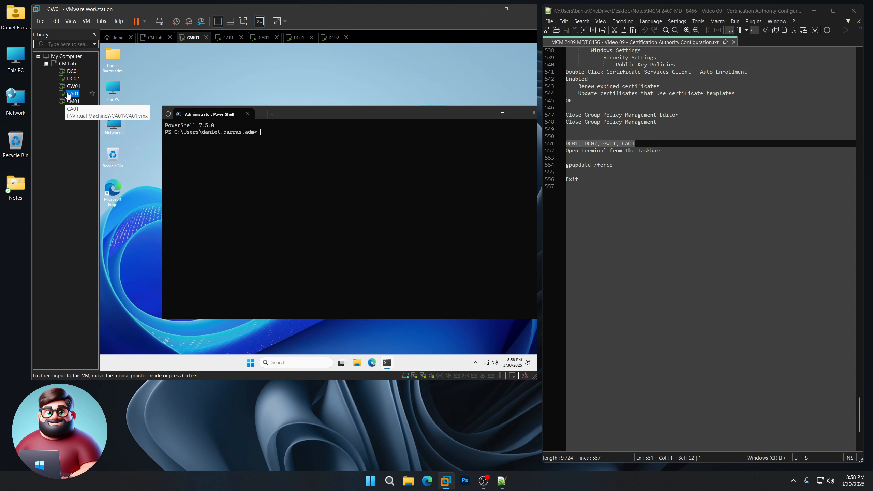
- Open an administrator PowerShell on CA01 and copy the 'gpupdate /force' and 'Exit' lines from the notes
click(73, 93)
click(387, 363)
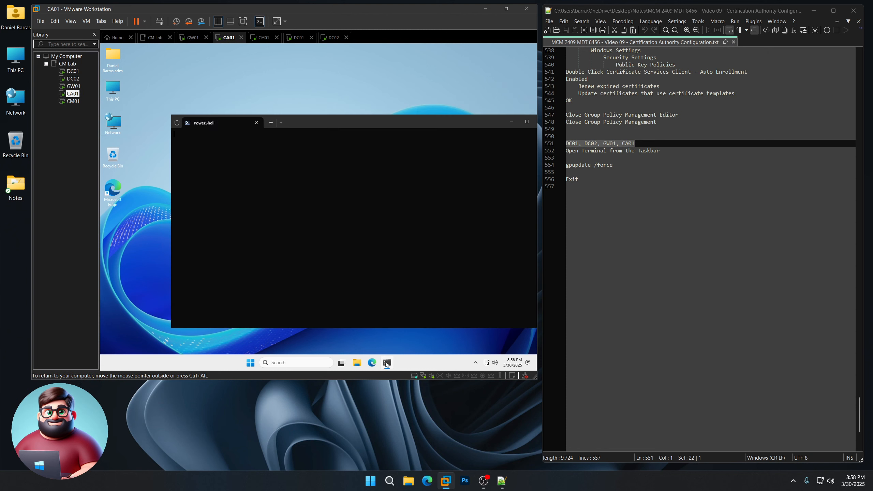
click(583, 179)
drag(584, 179, 566, 165)
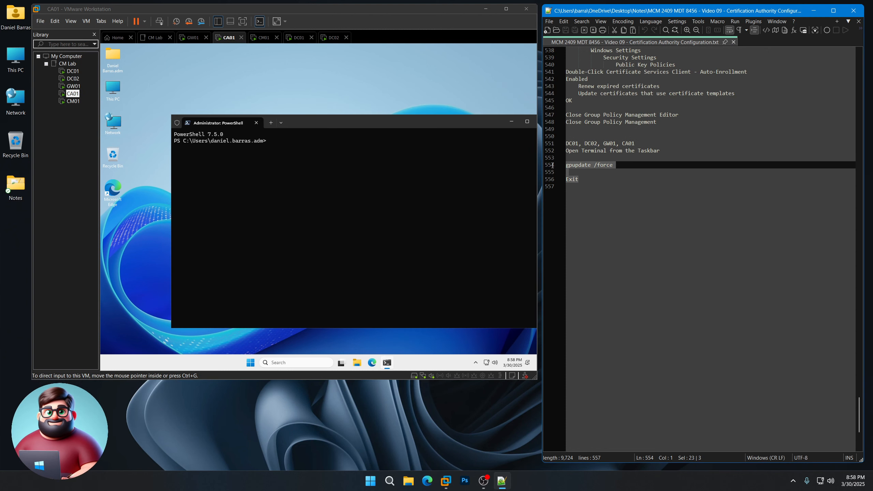
right_click(582, 165)
click(603, 178)
- Paste and run gpupdate /force on DC01 and close its PowerShell, then run gpupdate /force on DC02
click(73, 71)
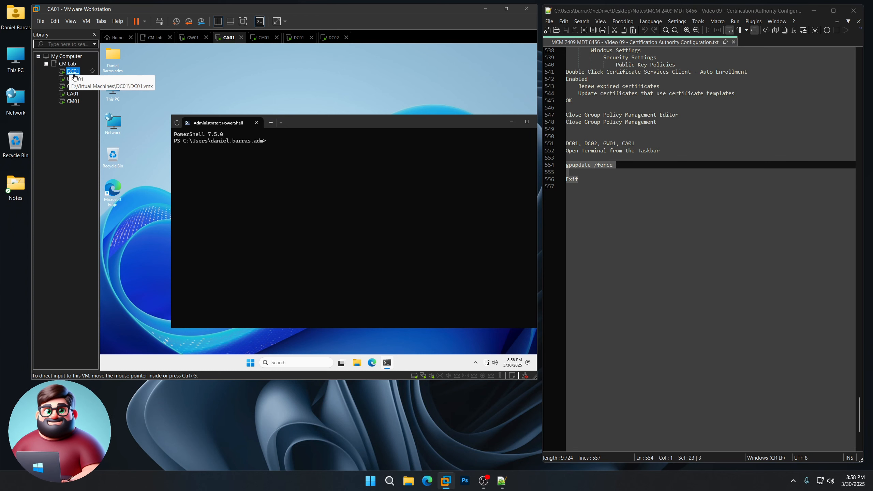
right_click(294, 147)
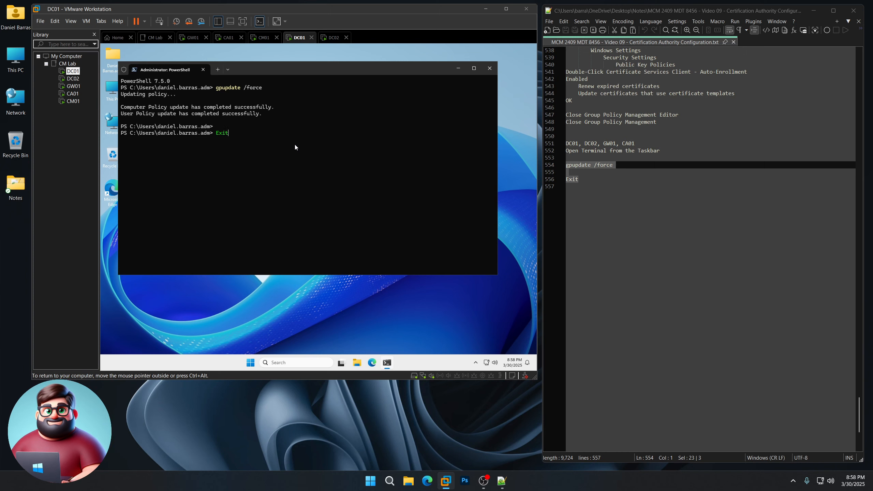
key(Return)
click(73, 79)
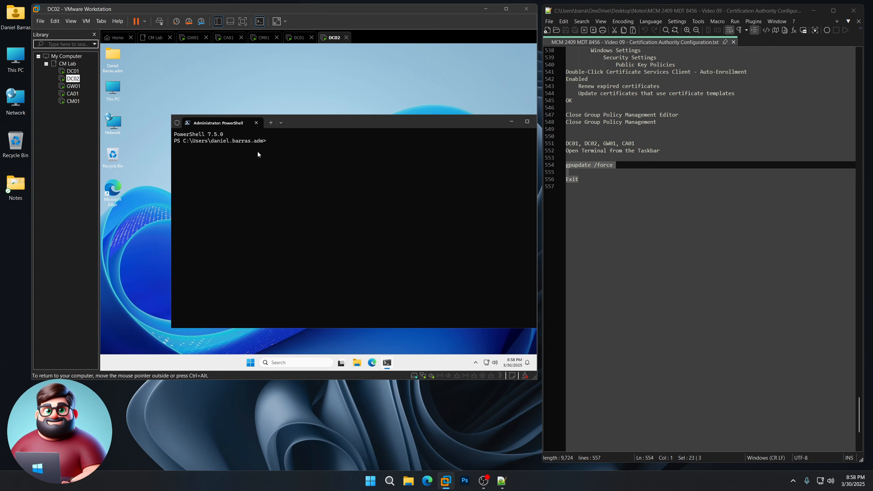
text(gpupdate /force)
key(Return)
- Run gpupdate /force on GW01 and CA01
click(74, 86)
text(gpupdate /force)
key(Return)
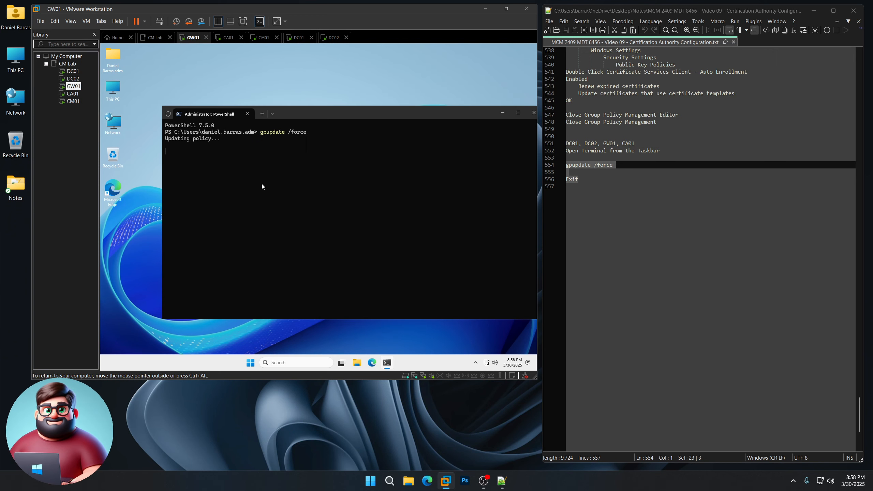
click(73, 94)
text(gpupdate /force)
key(Return)
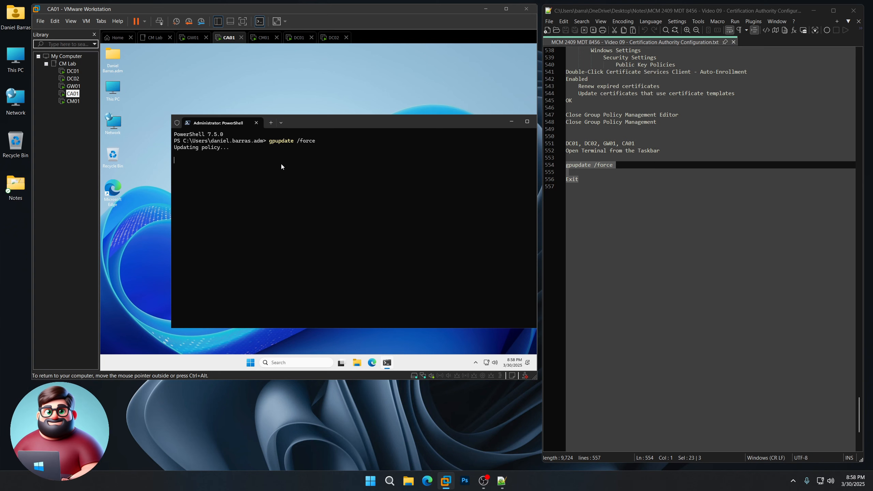
- Exit the PowerShell windows on DC02, GW01 and CA01 after the refresh completes
click(73, 79)
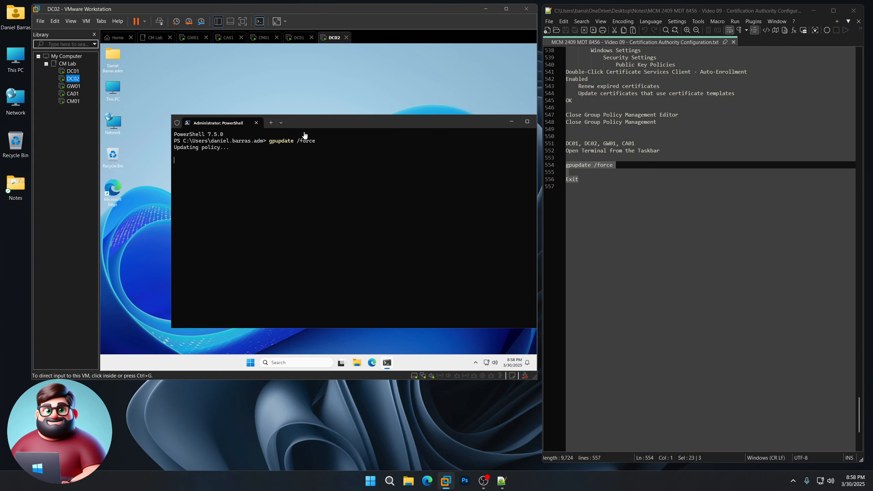
click(337, 124)
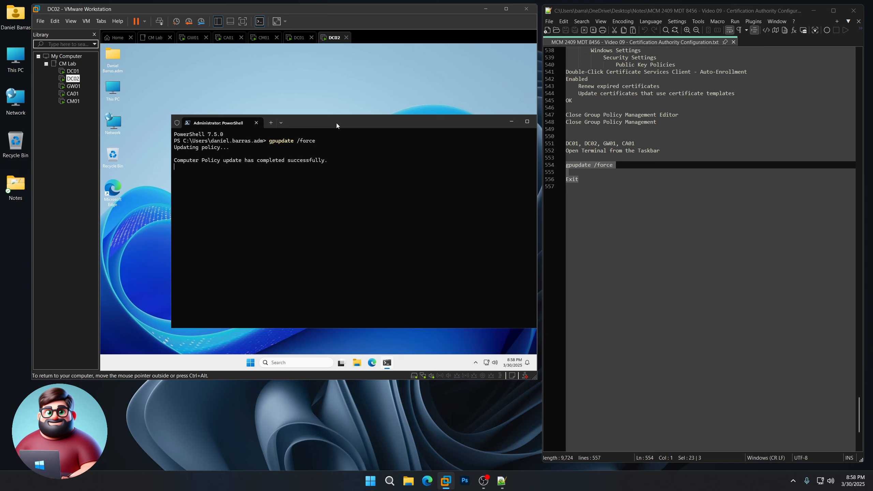
text(exit)
key(Return)
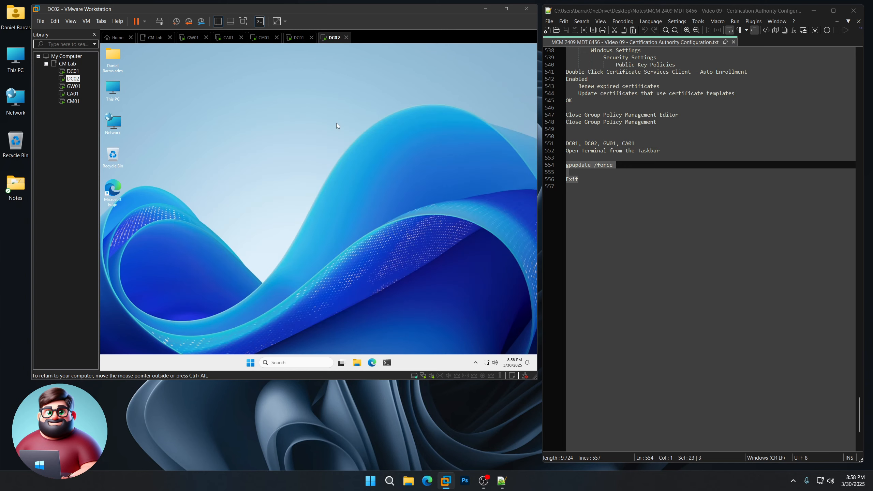
click(74, 86)
click(327, 116)
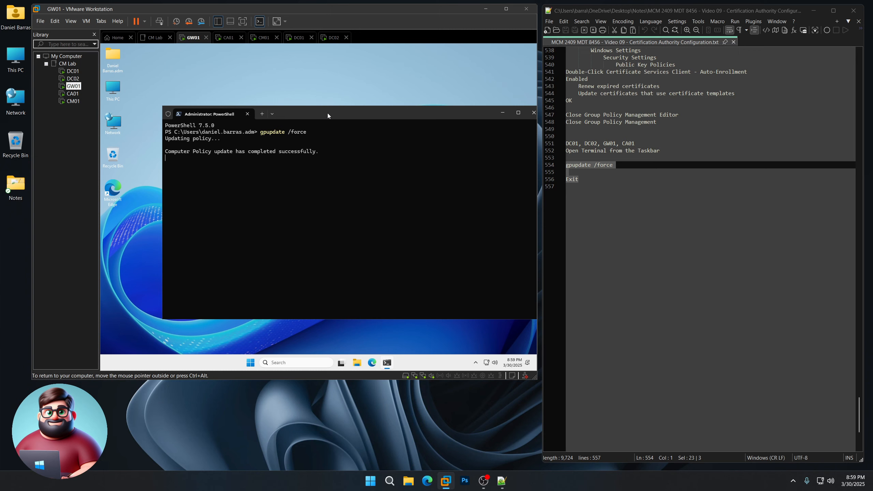
text(exit)
key(Return)
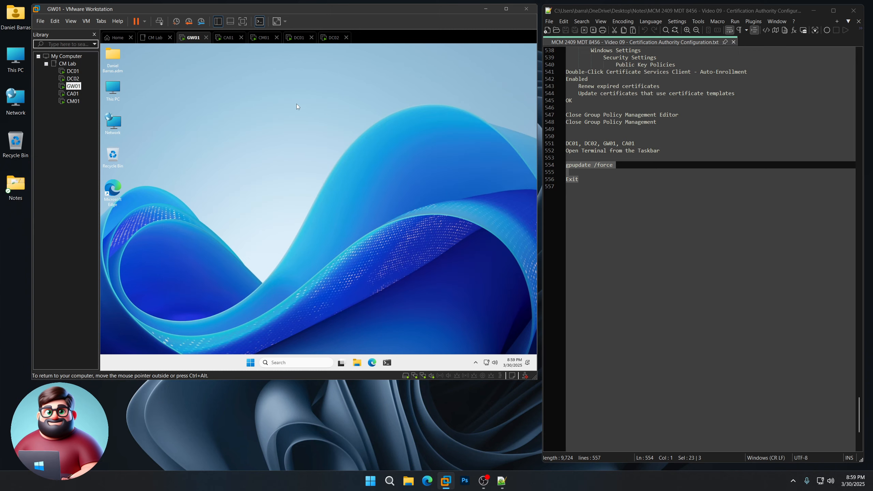
click(73, 94)
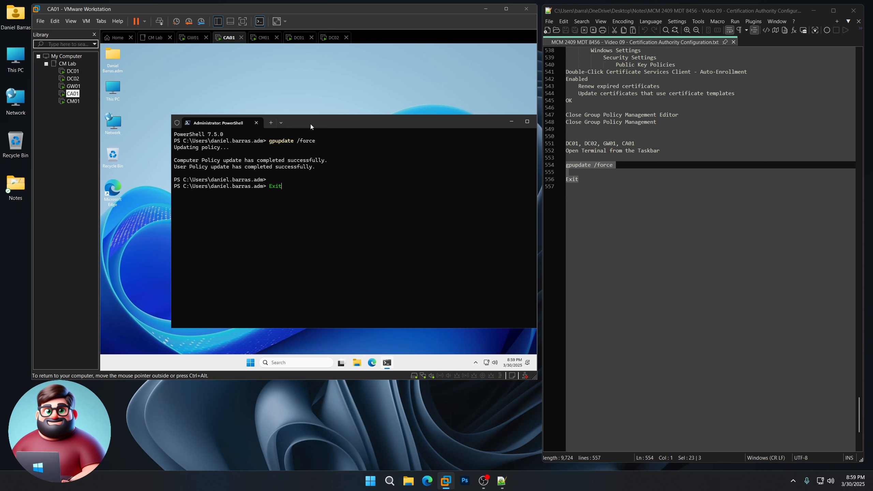
key(Return)
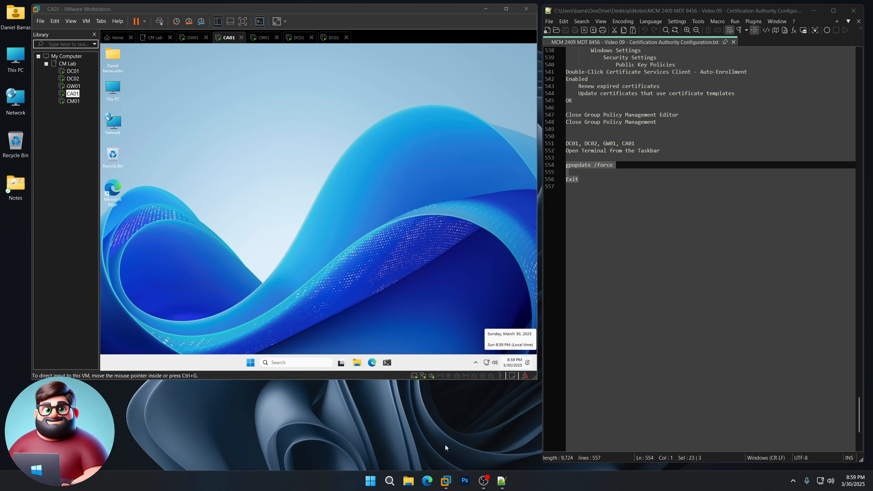